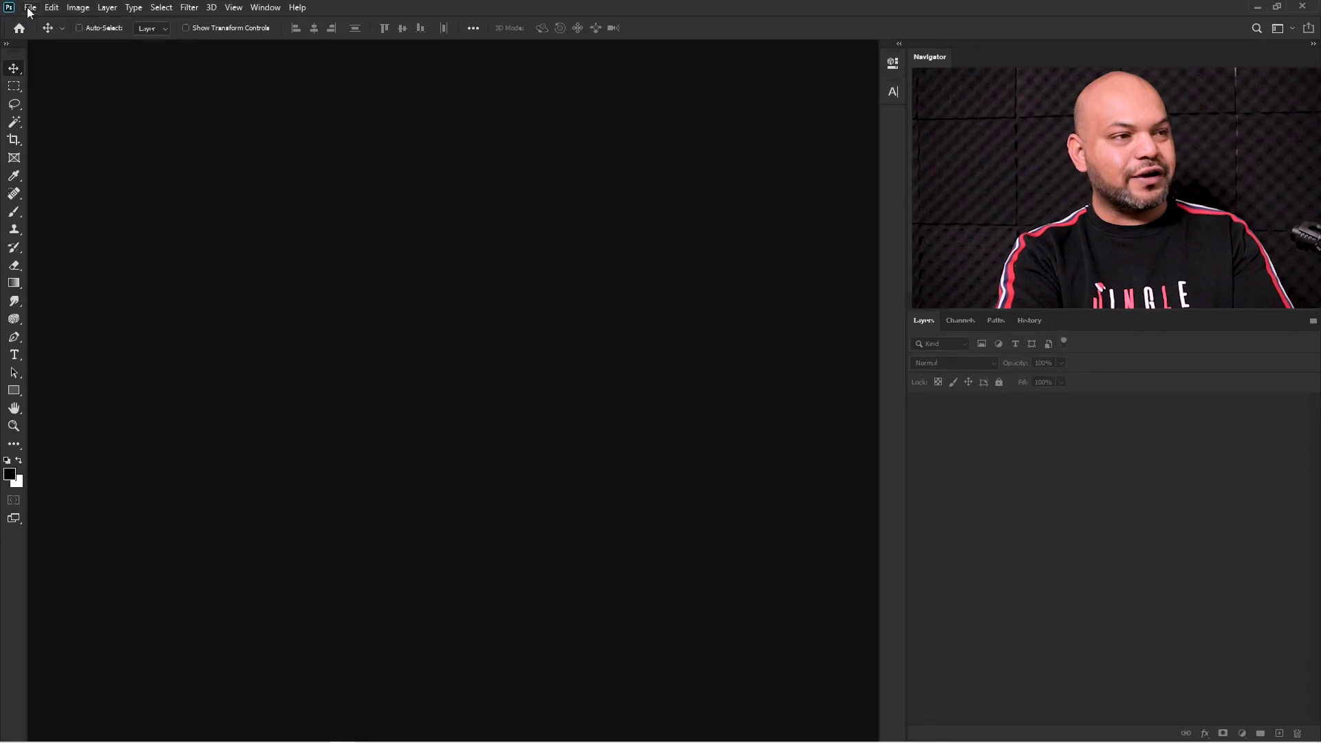
Create a new 1920 × 1080 pixel document at 72 pixels/inch with a black (000000) background
left_click(59, 26)
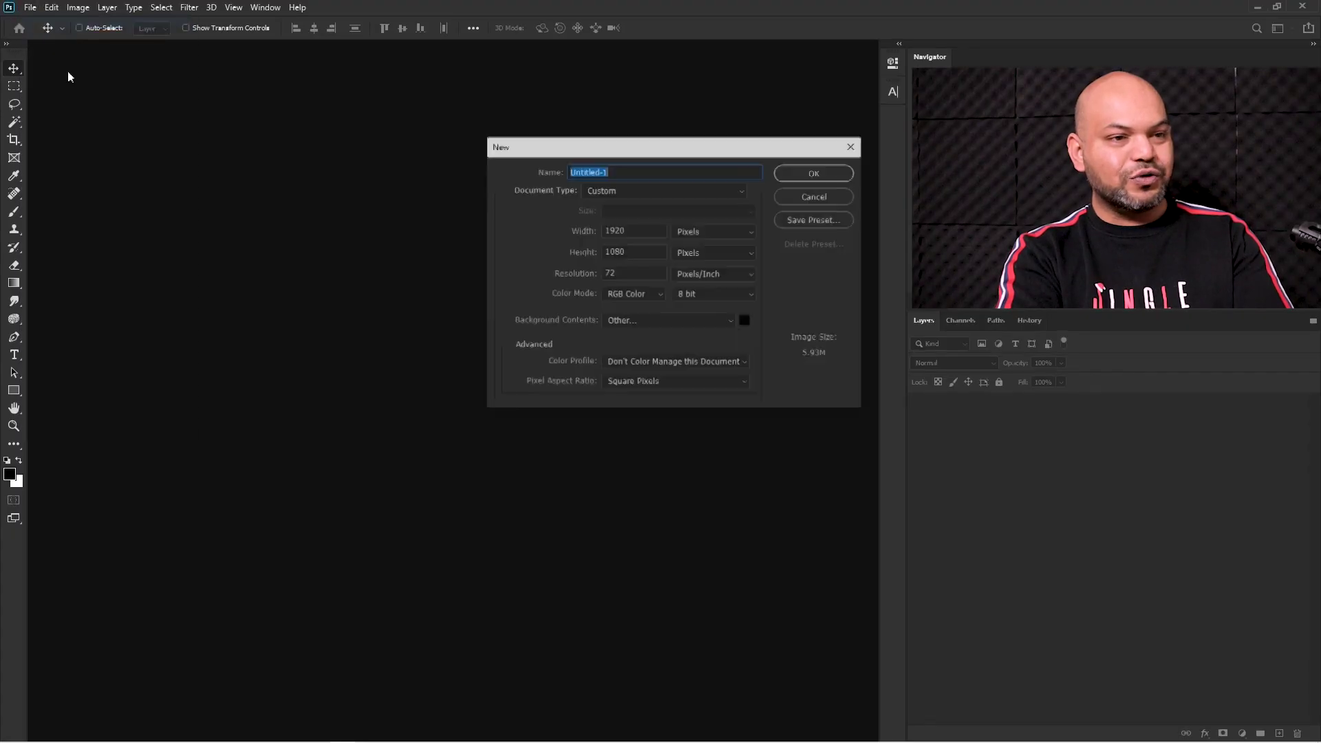
double_click(634, 232)
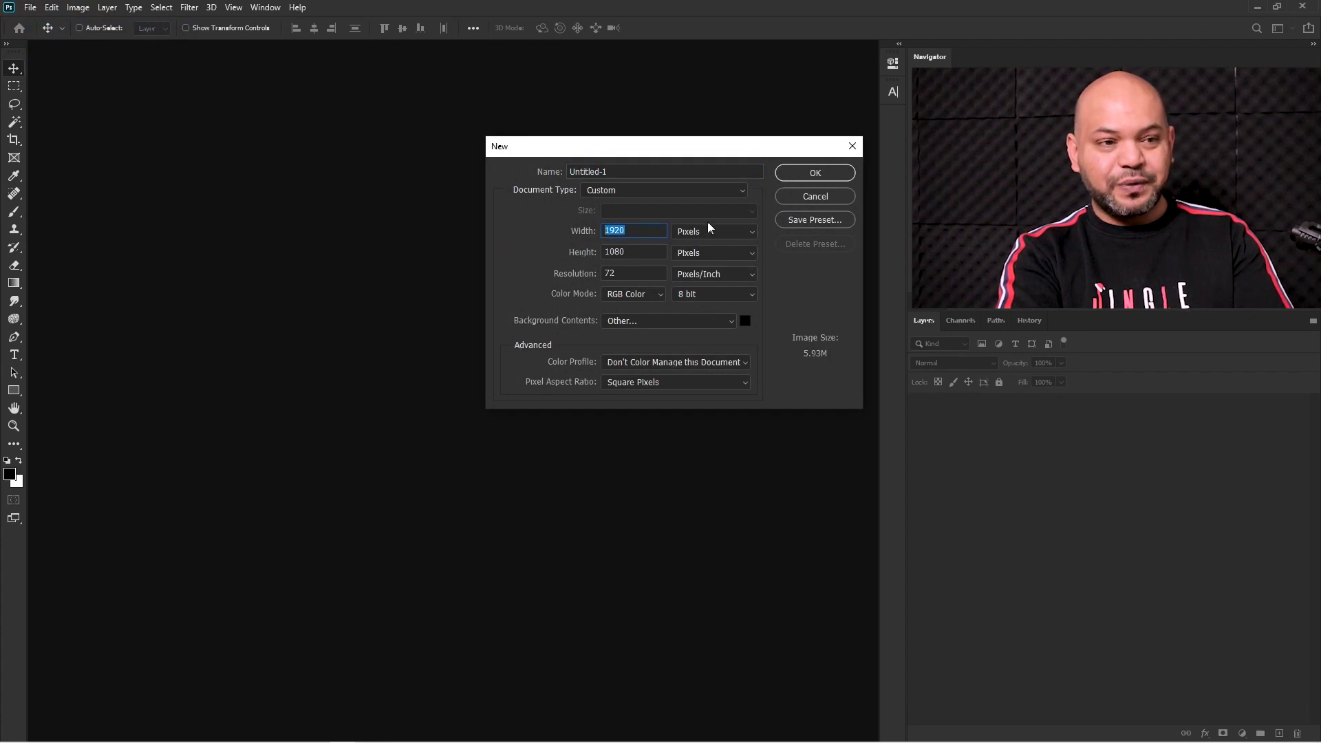
left_click(574, 273)
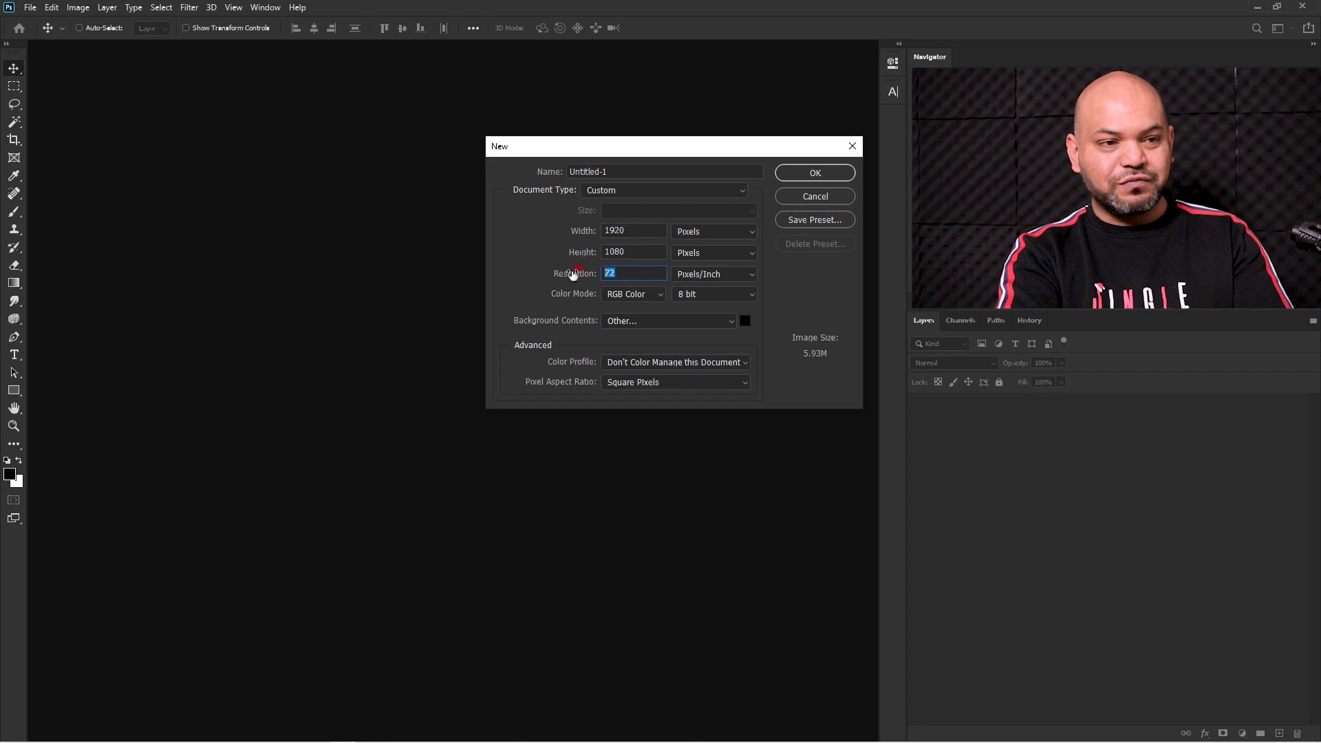
left_click(665, 318)
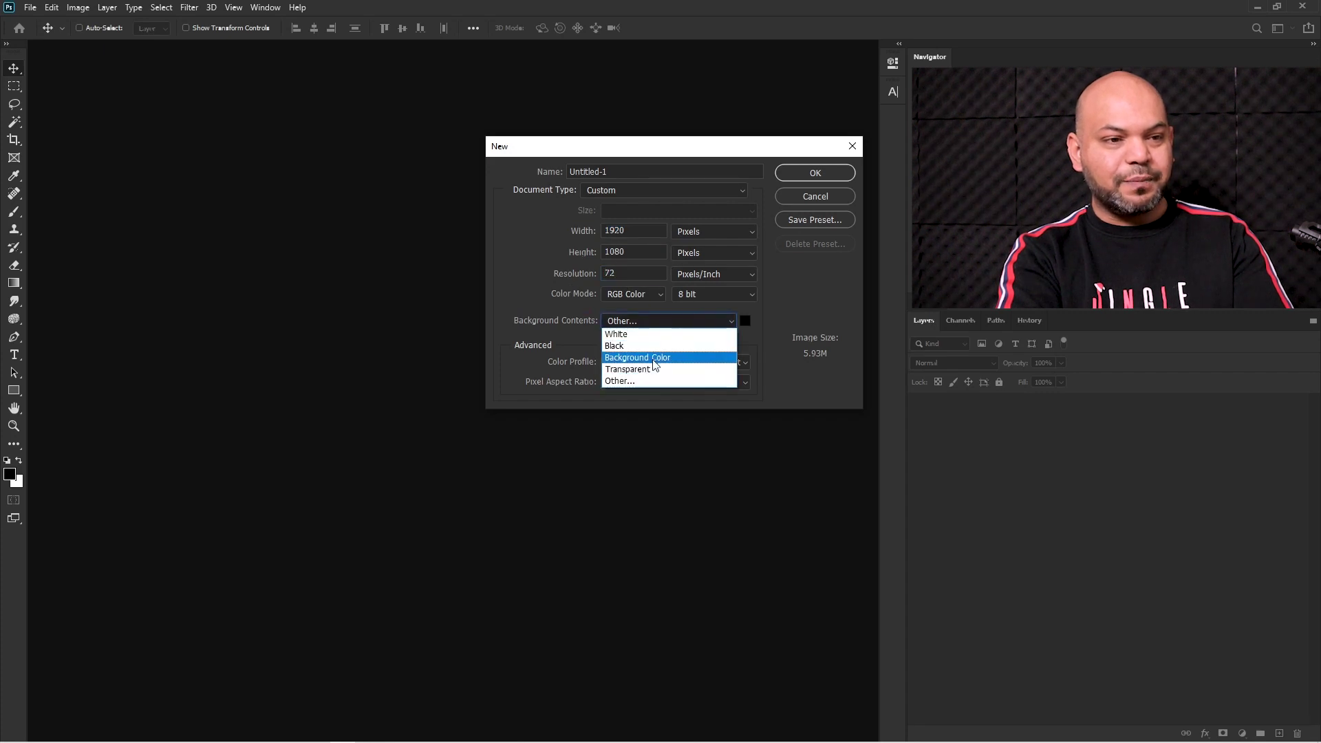
left_click(652, 359)
left_click(744, 321)
left_click(736, 596)
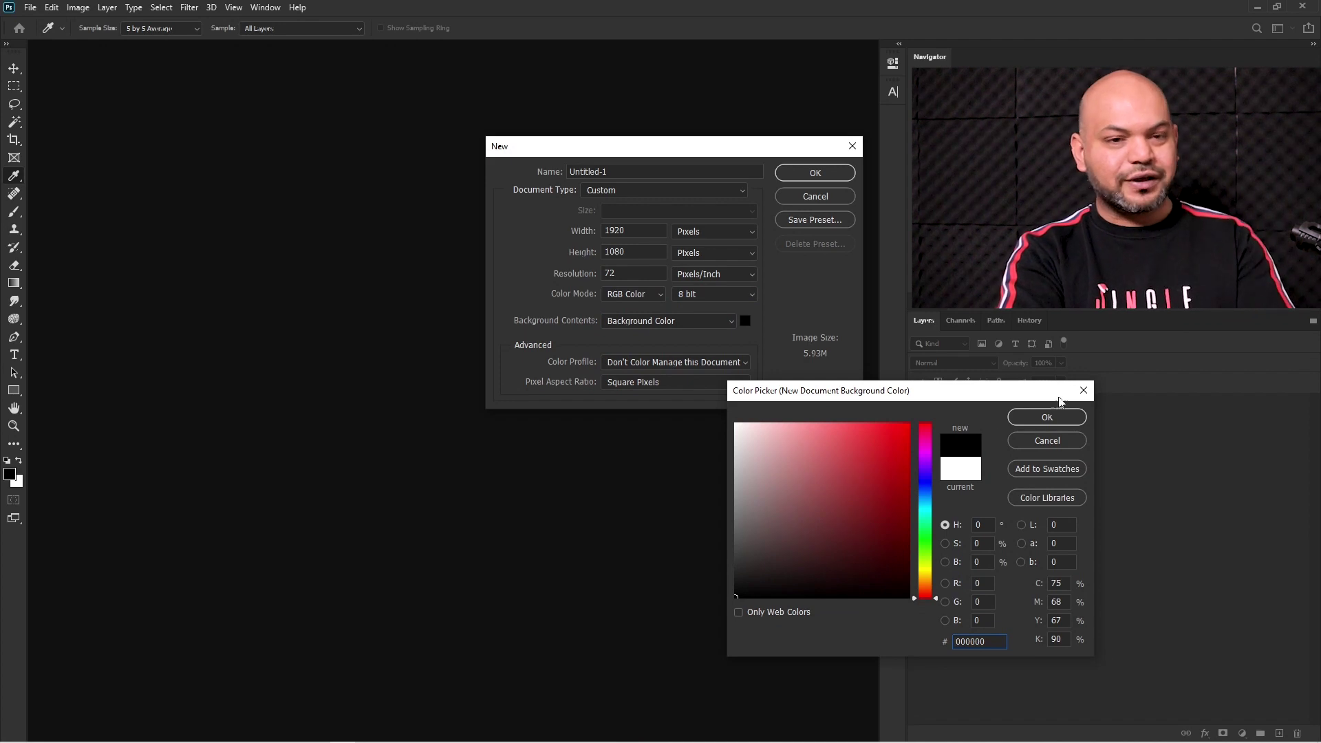
left_click(1047, 417)
left_click(814, 173)
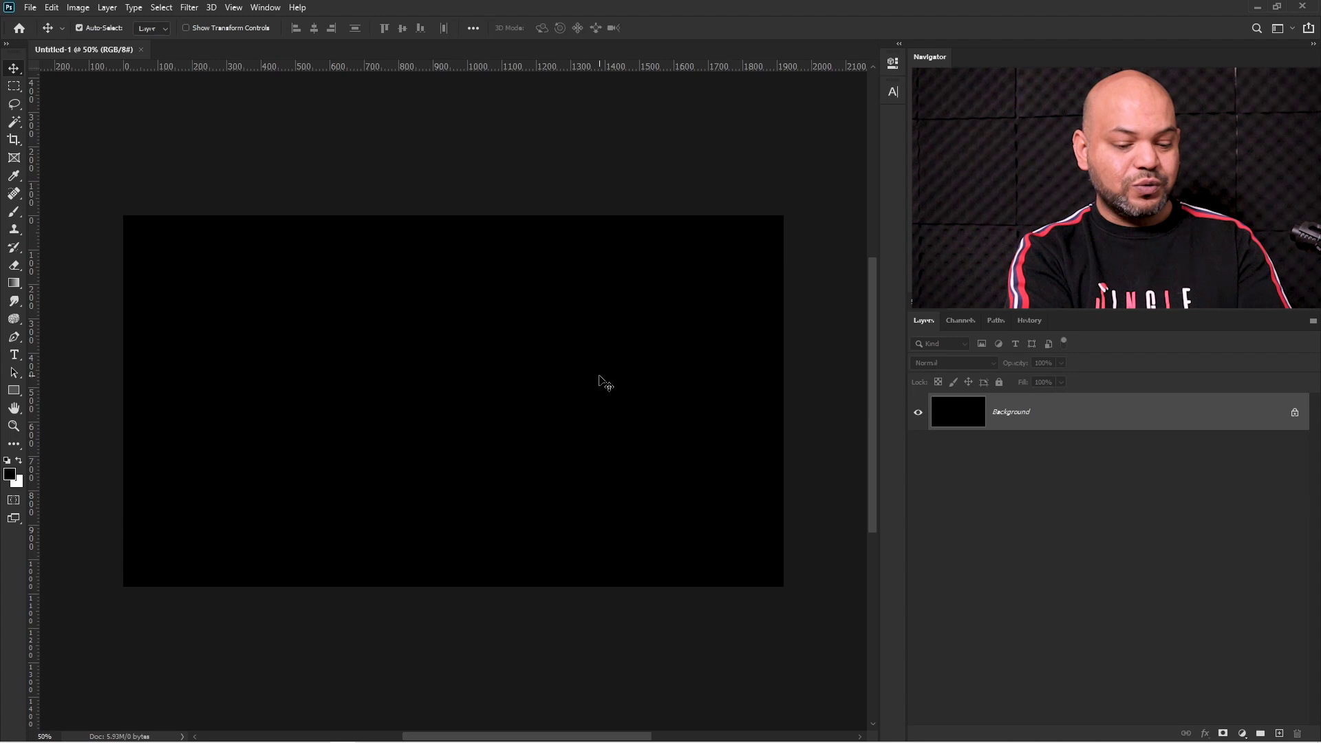
Bring the cut-out portrait photo into the new document on the right half of the canvas, and hide its layer
key("ctrl+o")
left_click(855, 296)
left_click(780, 557)
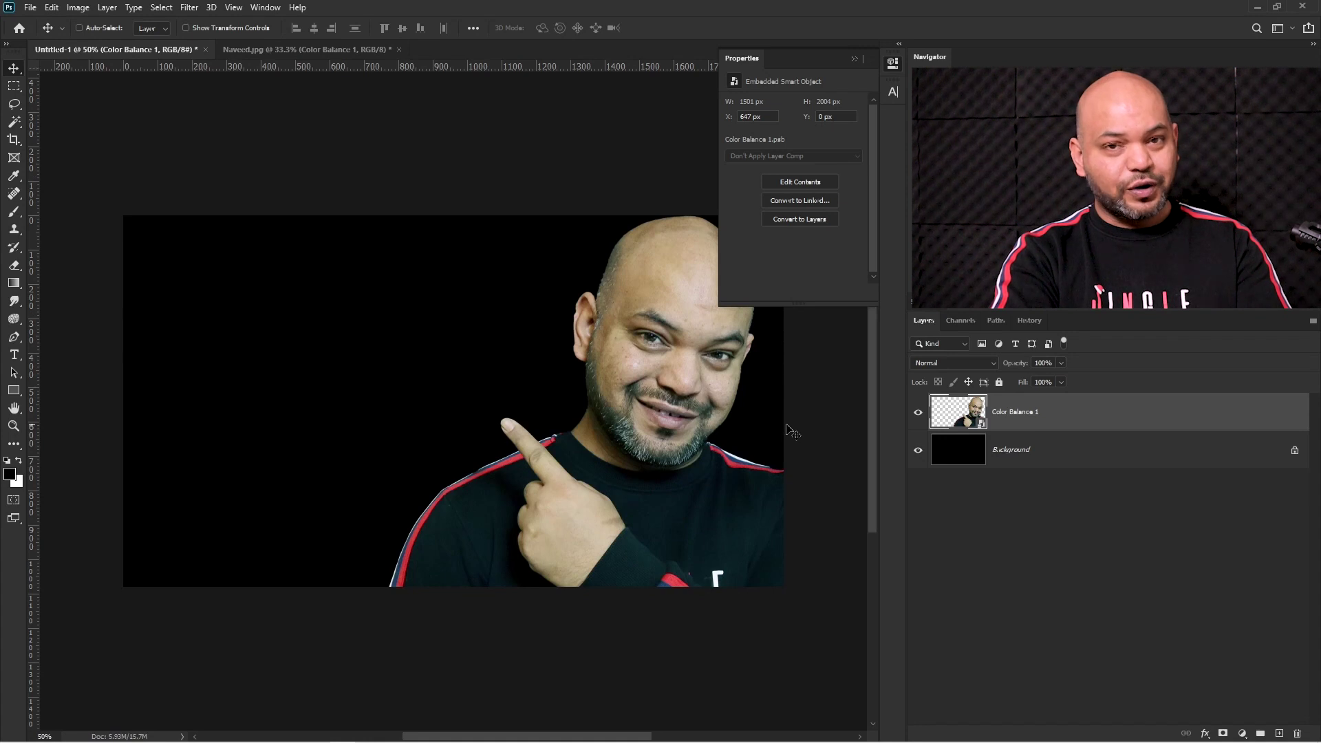
left_click(918, 412)
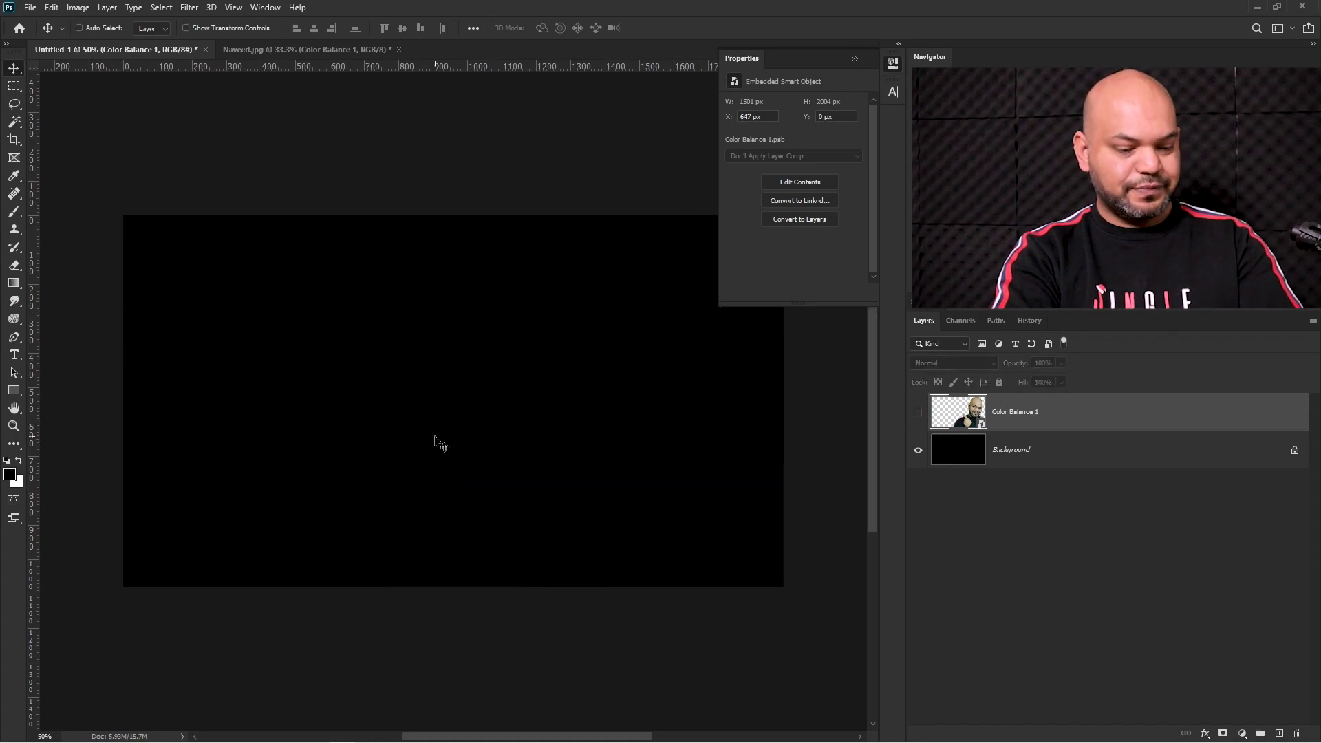
Add the white text line "How to make" in the upper left area of the canvas
left_click(14, 358)
left_click(69, 348)
left_click(207, 286)
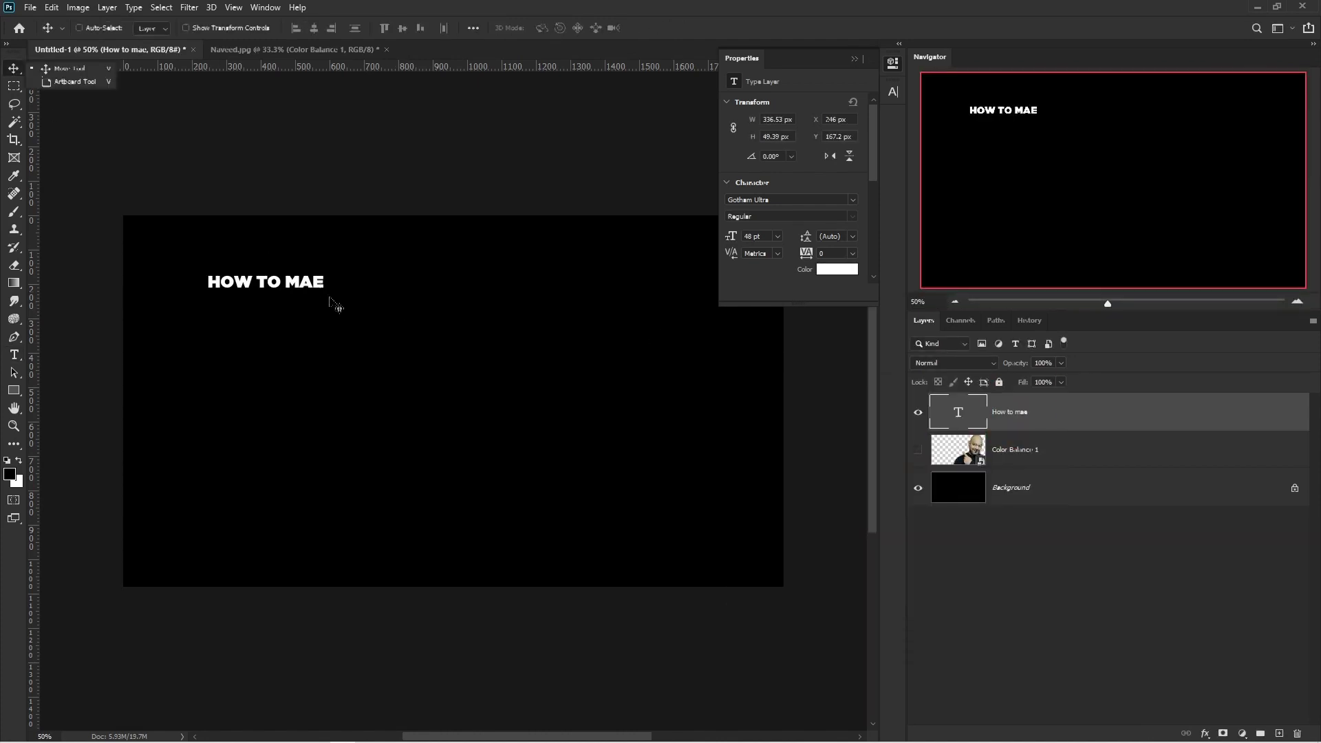
type("e")
key("ctrl+Return")
key("v")
Duplicate the text downwards into separate lines reading "epic", "thumbnails" and "in Photoshop", and spell-check all text layers
left_click_drag(293, 287, 292, 326)
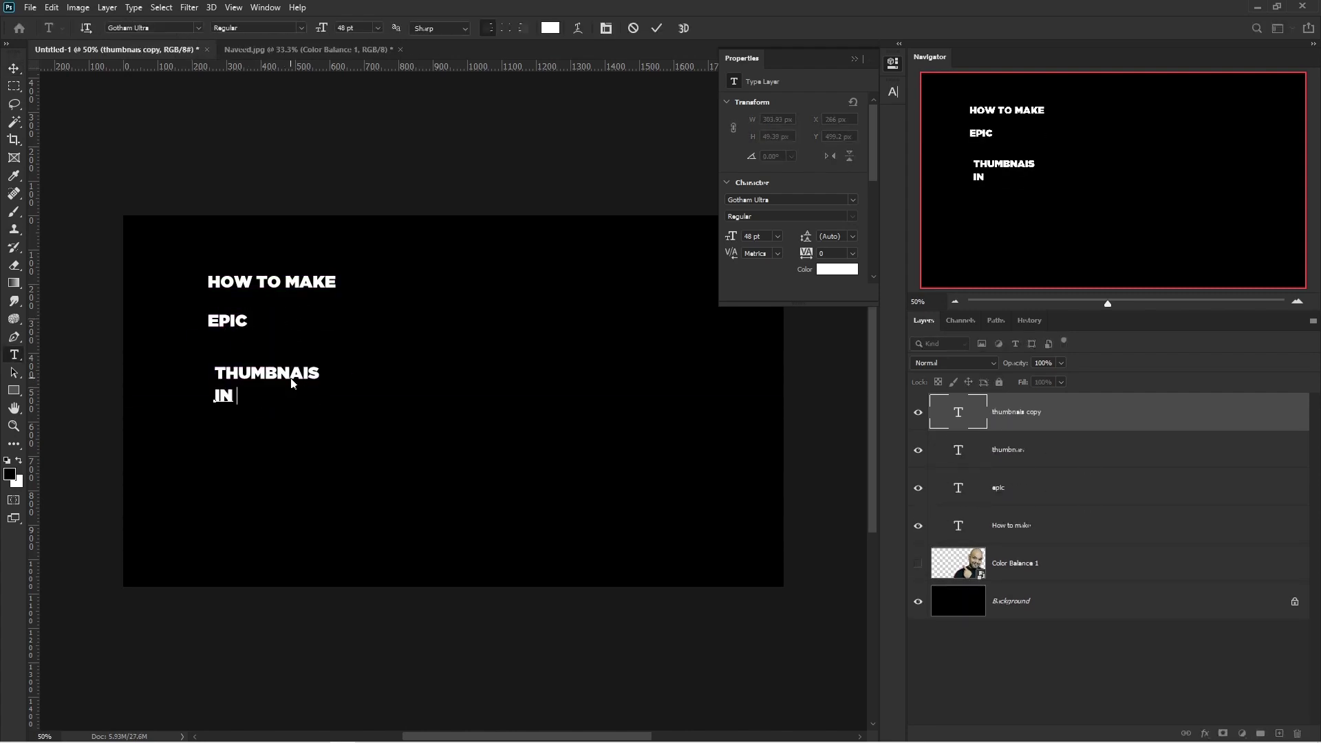
type("Photoshop")
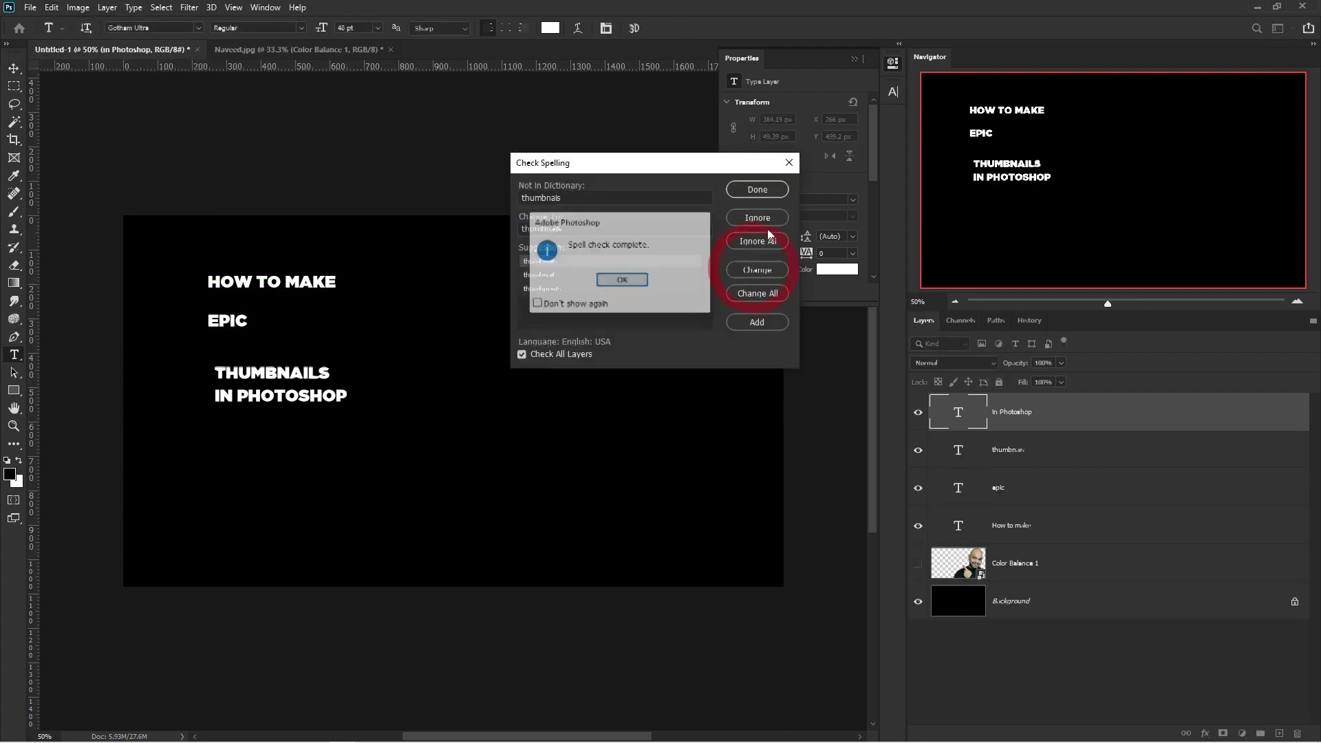
left_click(51, 8)
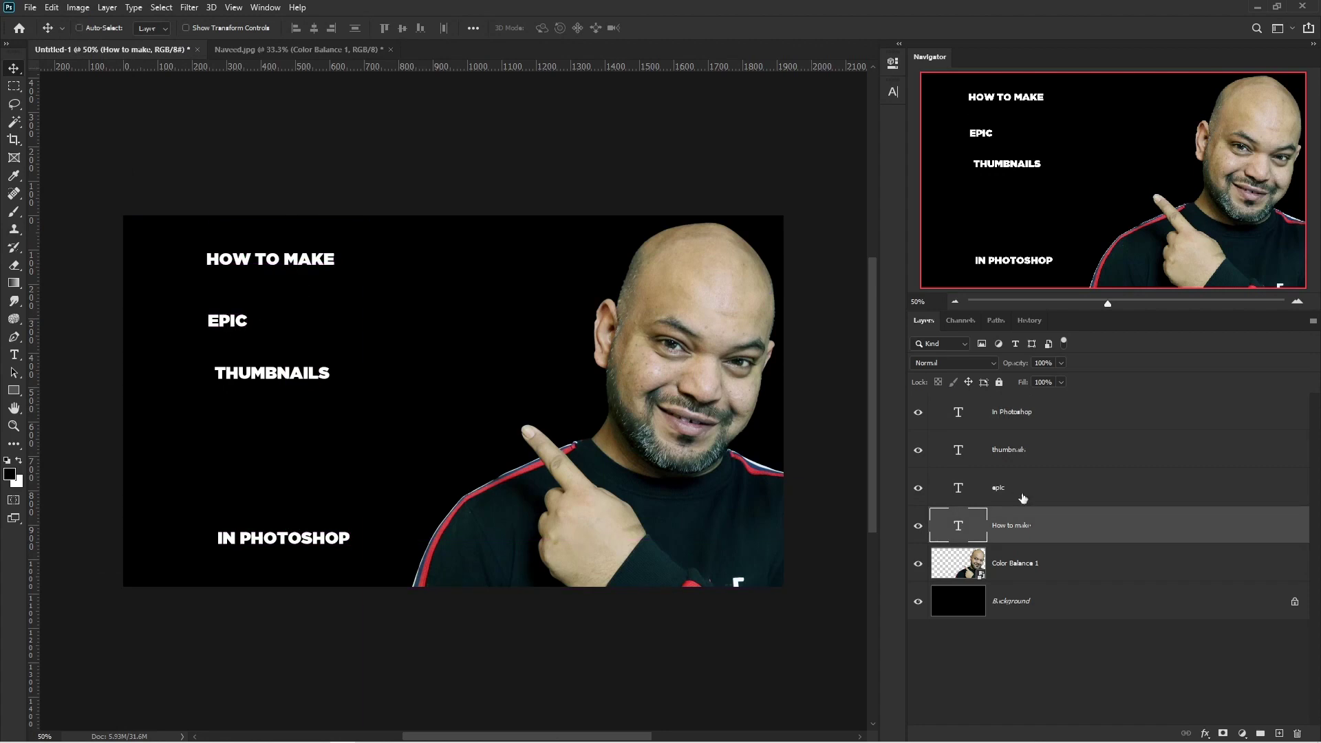
Enlarge the "EPIC" and "THUMBNAILS" lines, making EPIC the dominant word, and place them one above the other
left_click(234, 323)
key("ctrl+t")
left_click_drag(249, 331, 516, 385)
left_click_drag(330, 382, 561, 474)
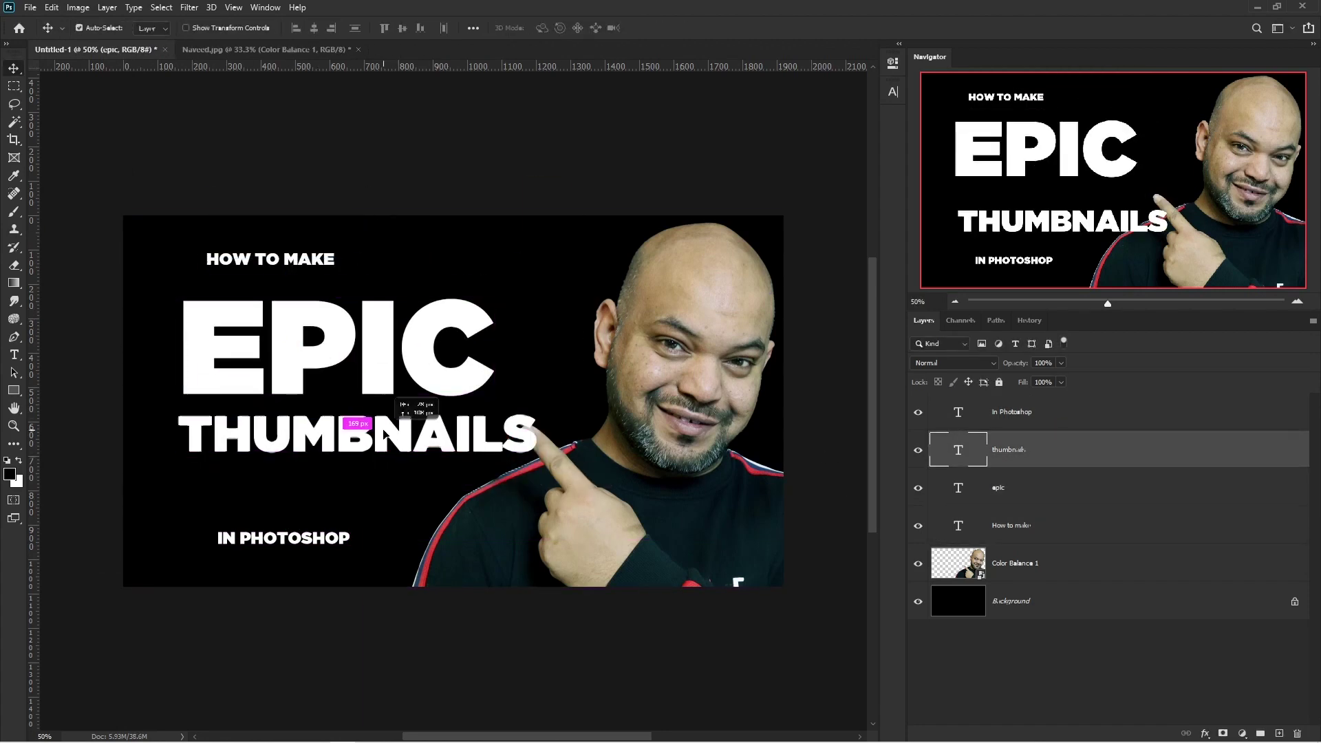
left_click_drag(515, 385, 544, 440)
left_click_drag(386, 372, 385, 399)
key("Return")
Enlarge the "IN PHOTOSHOP" and "HOW TO MAKE" lines and stack all four lines closely in a centred text block
left_click(289, 538, "ctrl")
key("ctrl+t")
left_click_drag(369, 547, 495, 550)
key("Return")
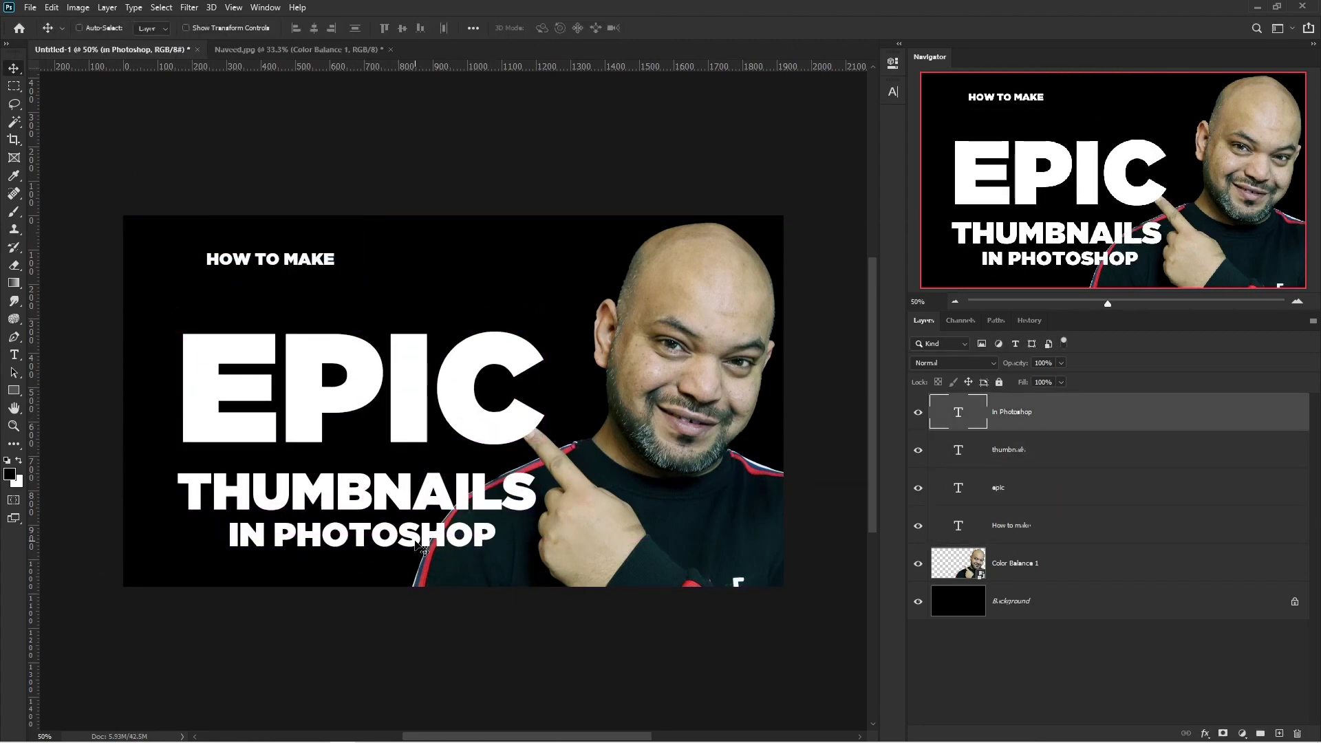
left_click_drag(251, 282, 344, 237)
left_click_drag(385, 364, 399, 392)
left_click_drag(426, 278, 425, 309)
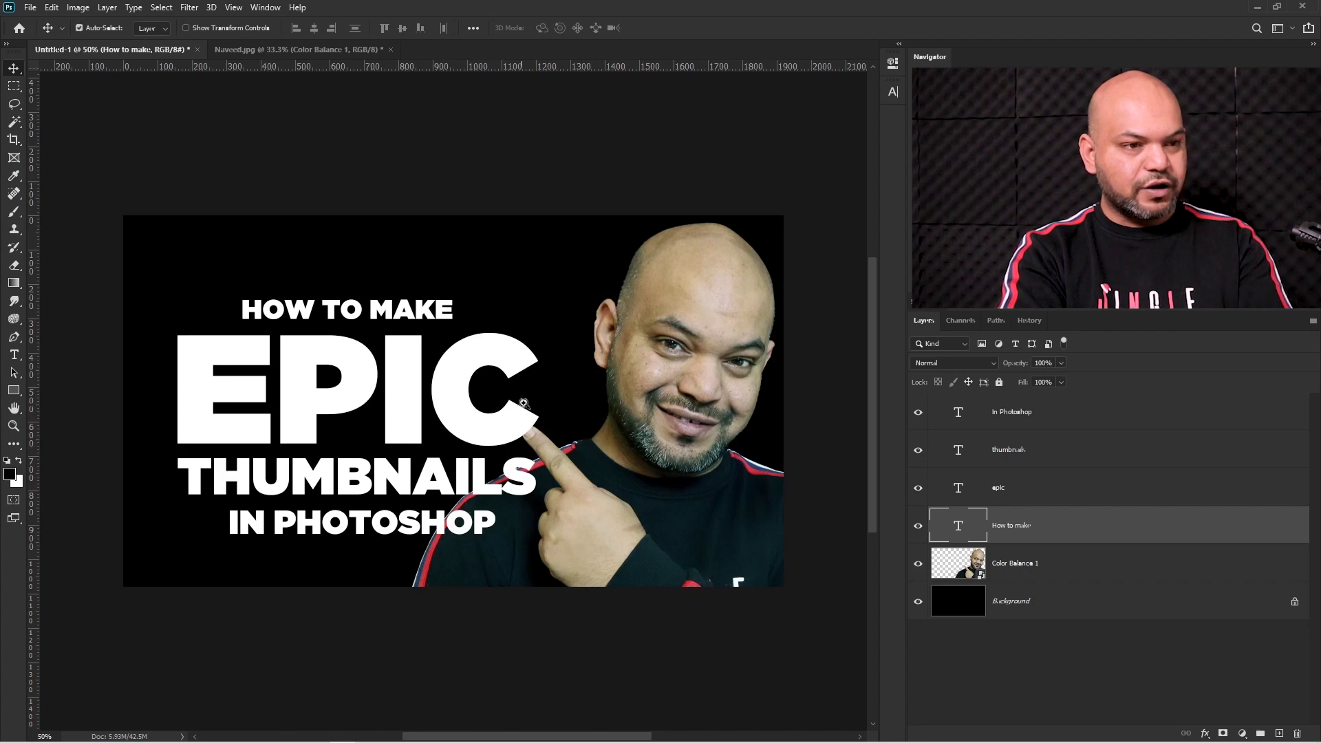
left_click(541, 399, "ctrl+alt")
left_click(541, 399, "ctrl+alt")
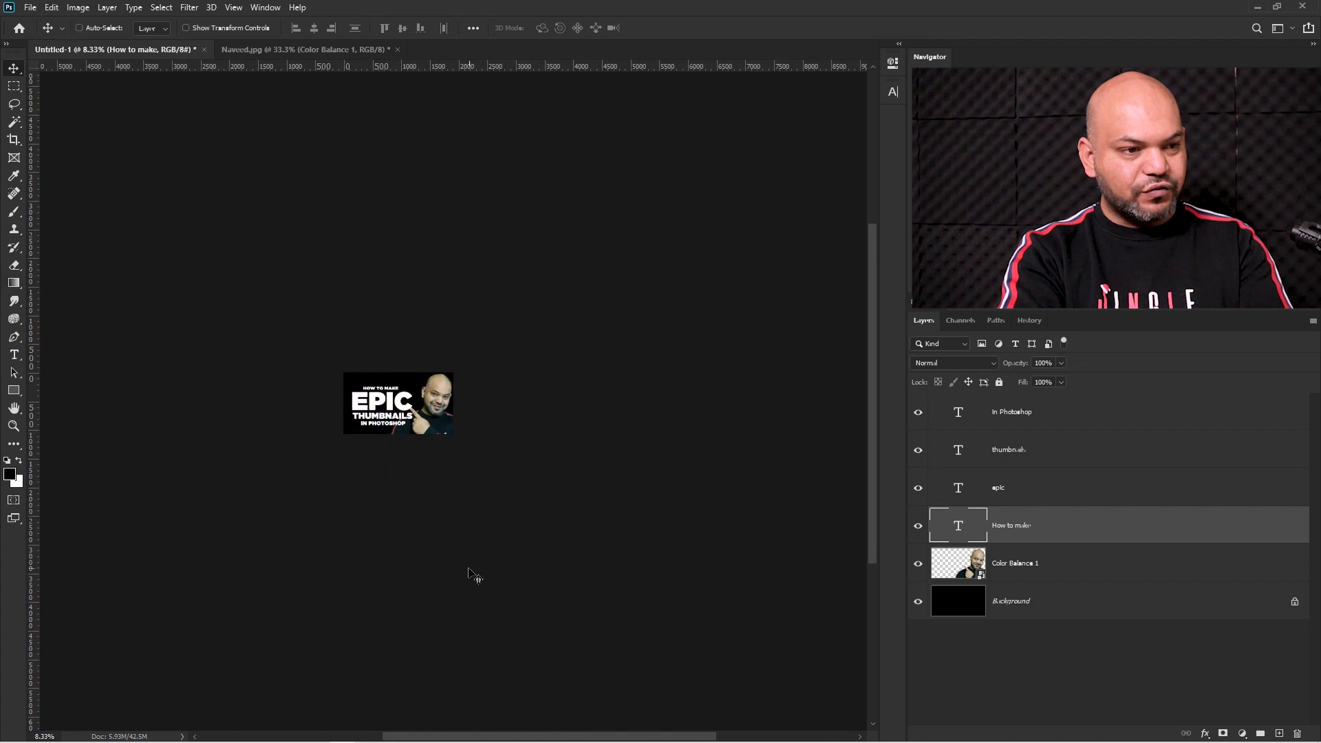
left_click(401, 415, "ctrl")
left_click(401, 415, "ctrl")
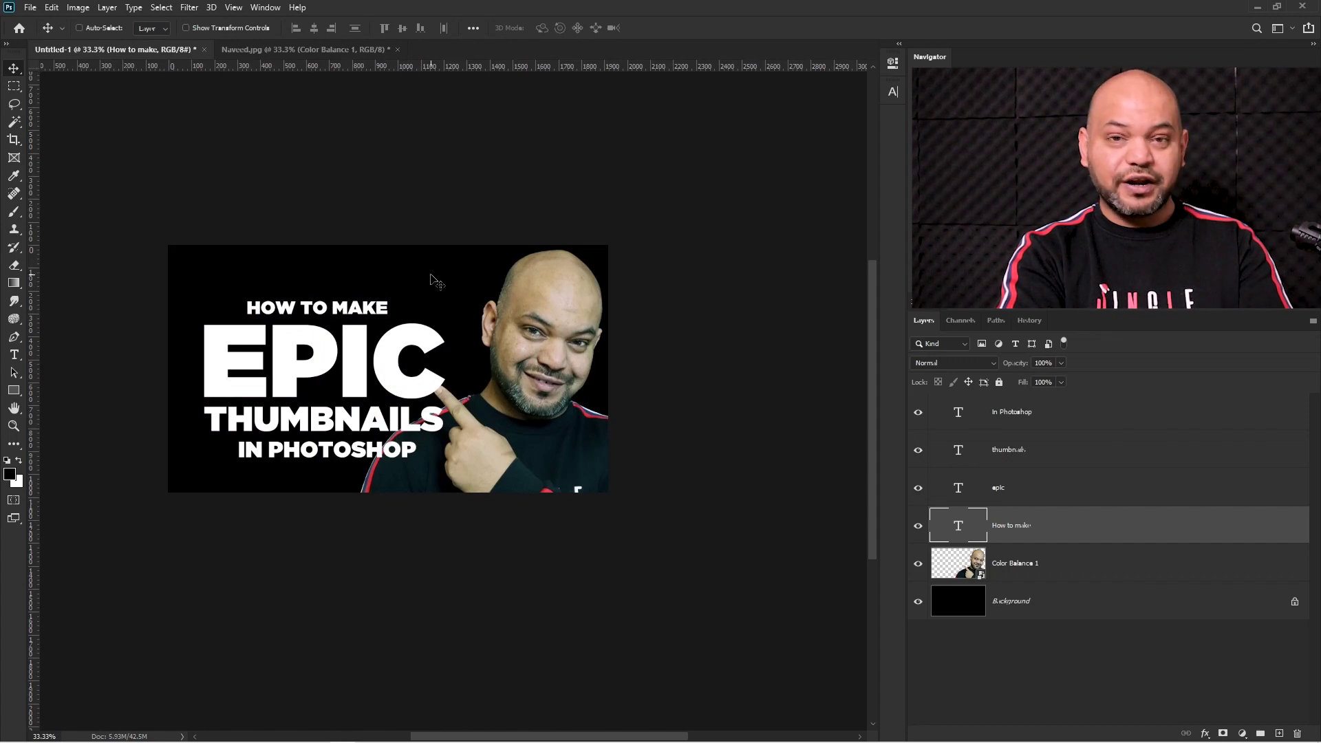
Switch to the browser's "bluish background" image results and copy the plain dark blue Shutterstock texture image
key("alt+Tab")
key("alt+Tab")
key("alt+Tab")
key("Tab")
key("Tab")
left_click(249, 12)
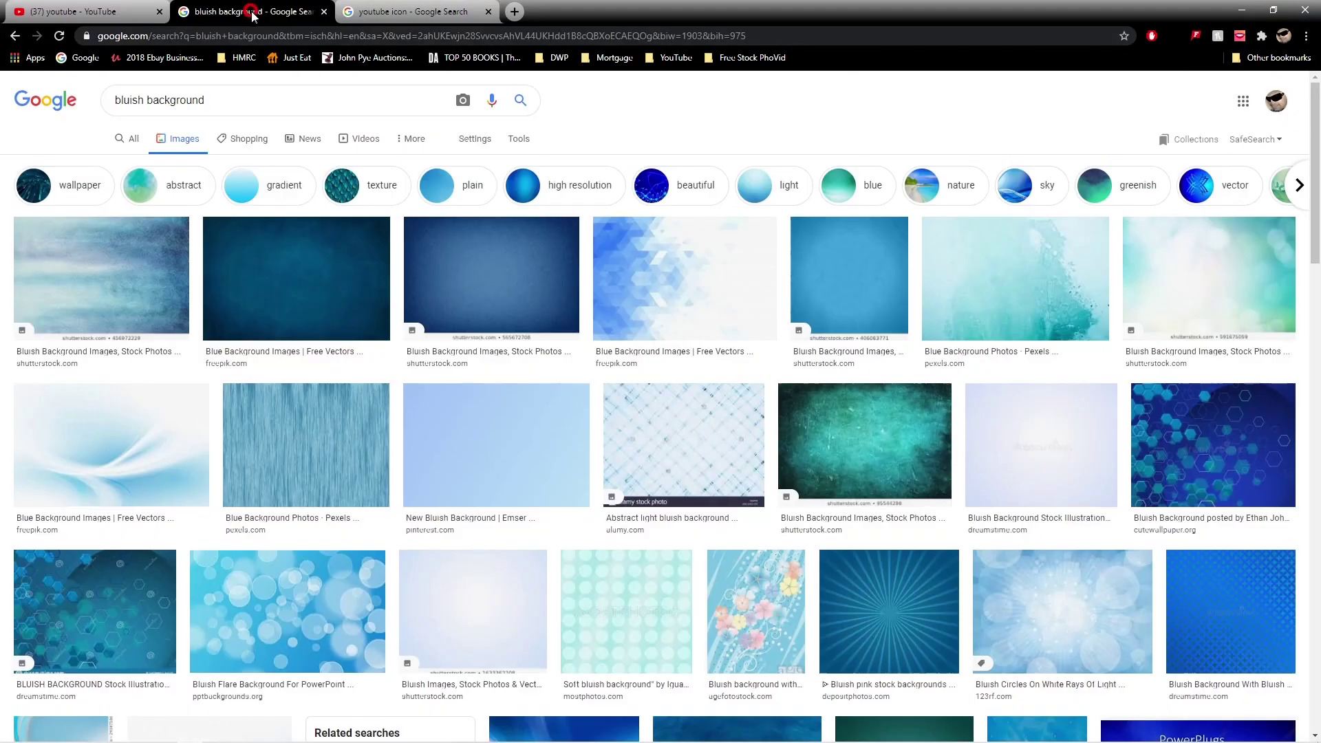
triple_click(227, 102)
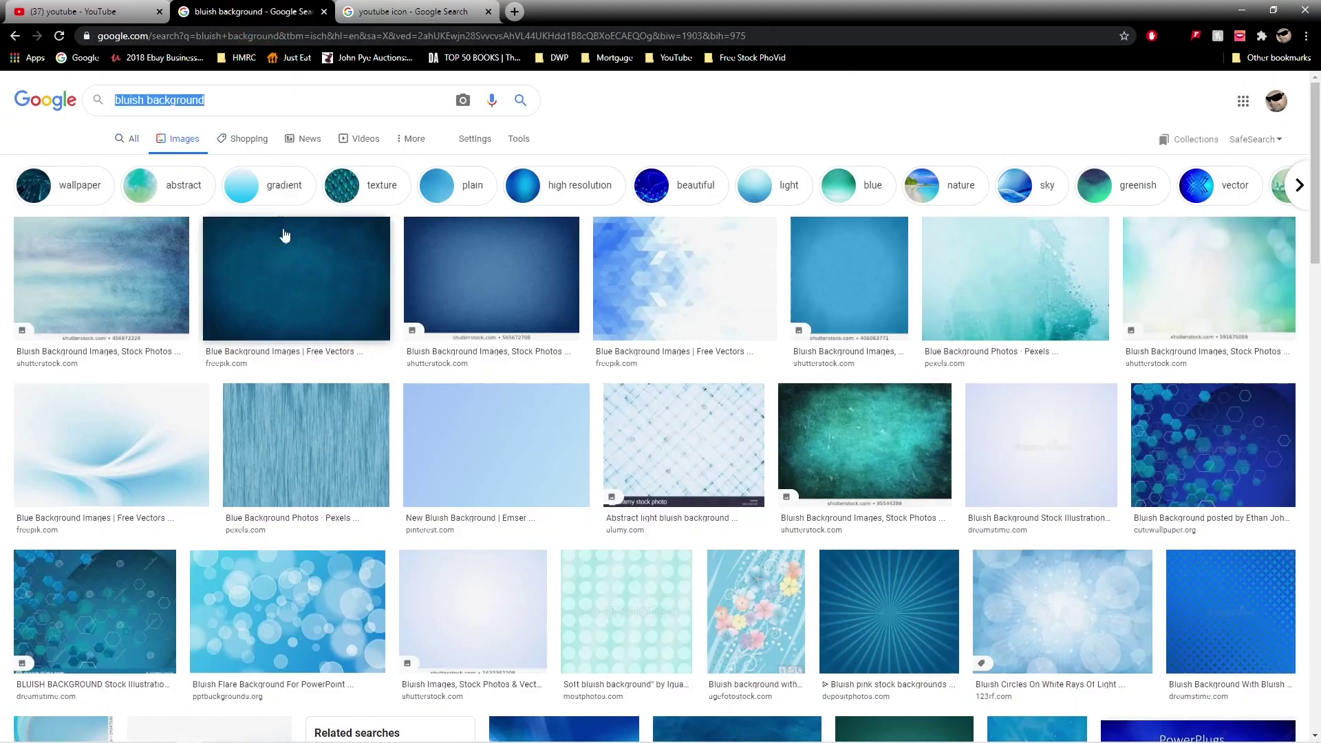
left_click(472, 288)
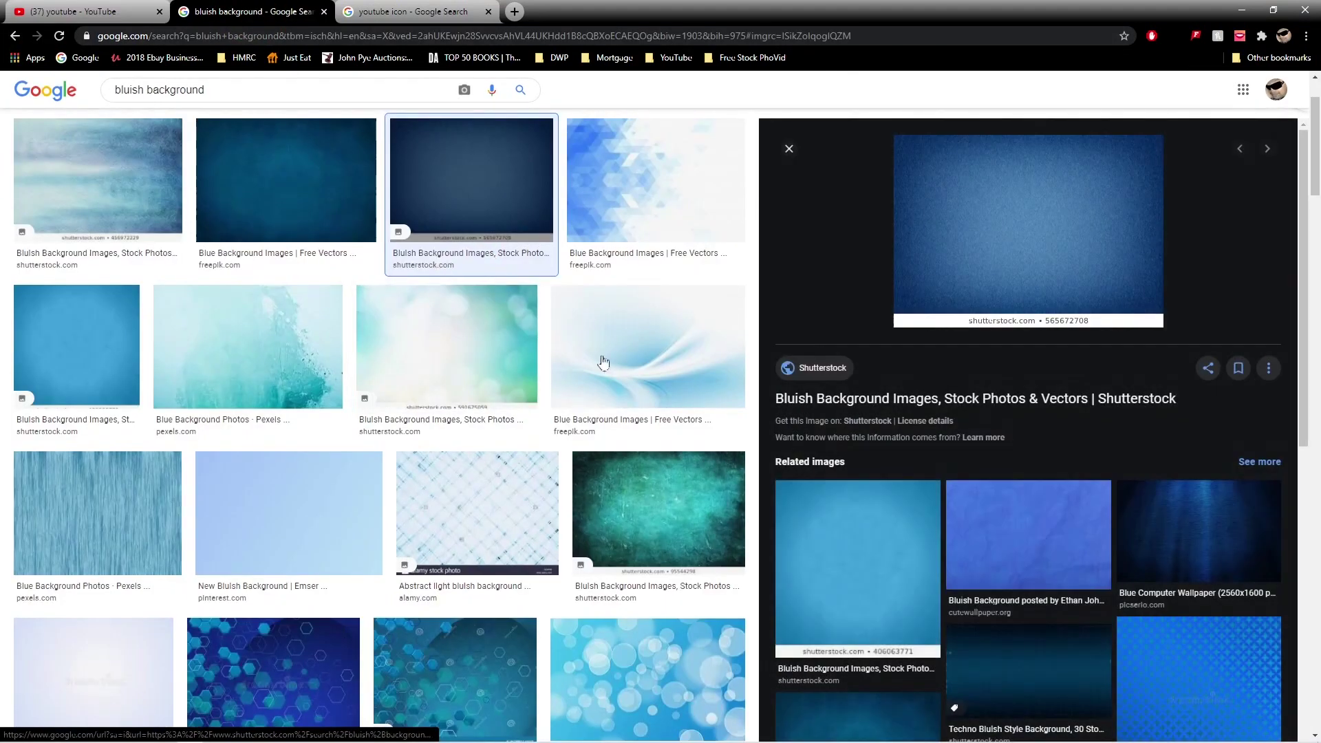
right_click(992, 242)
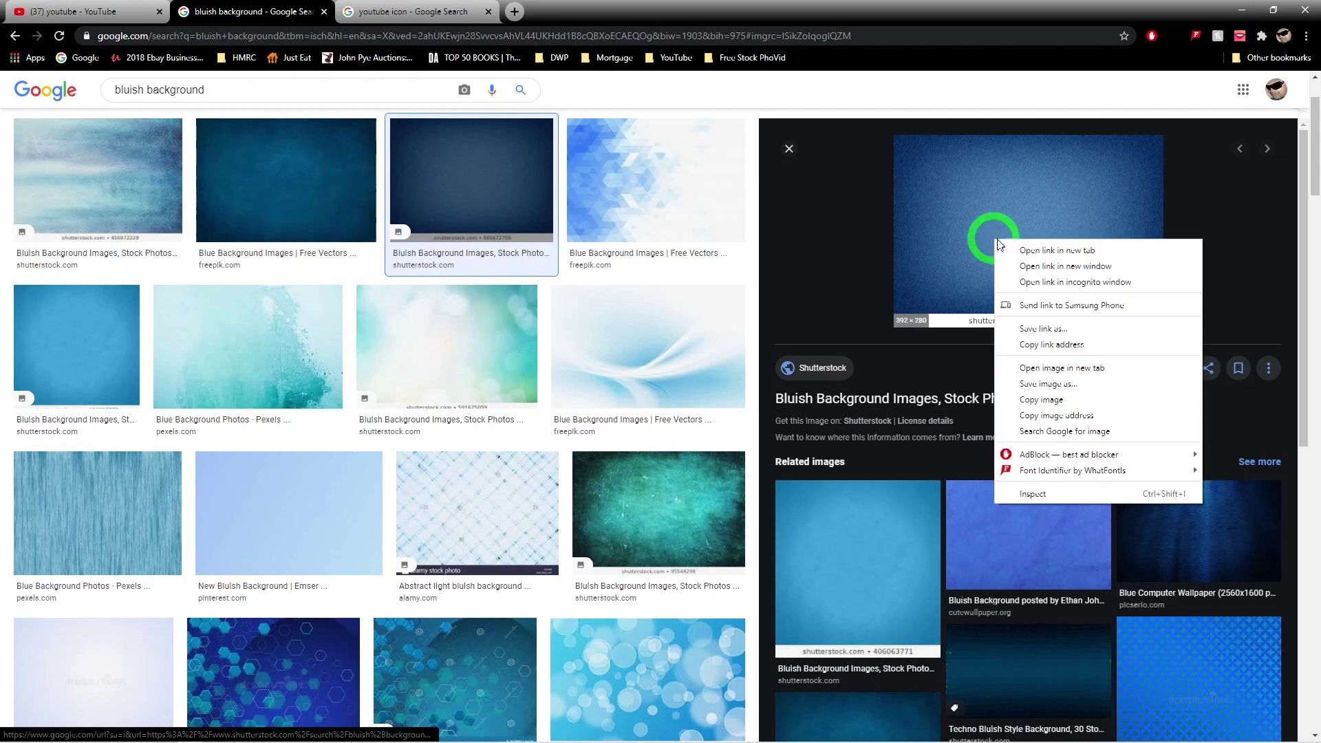
left_click(1059, 403)
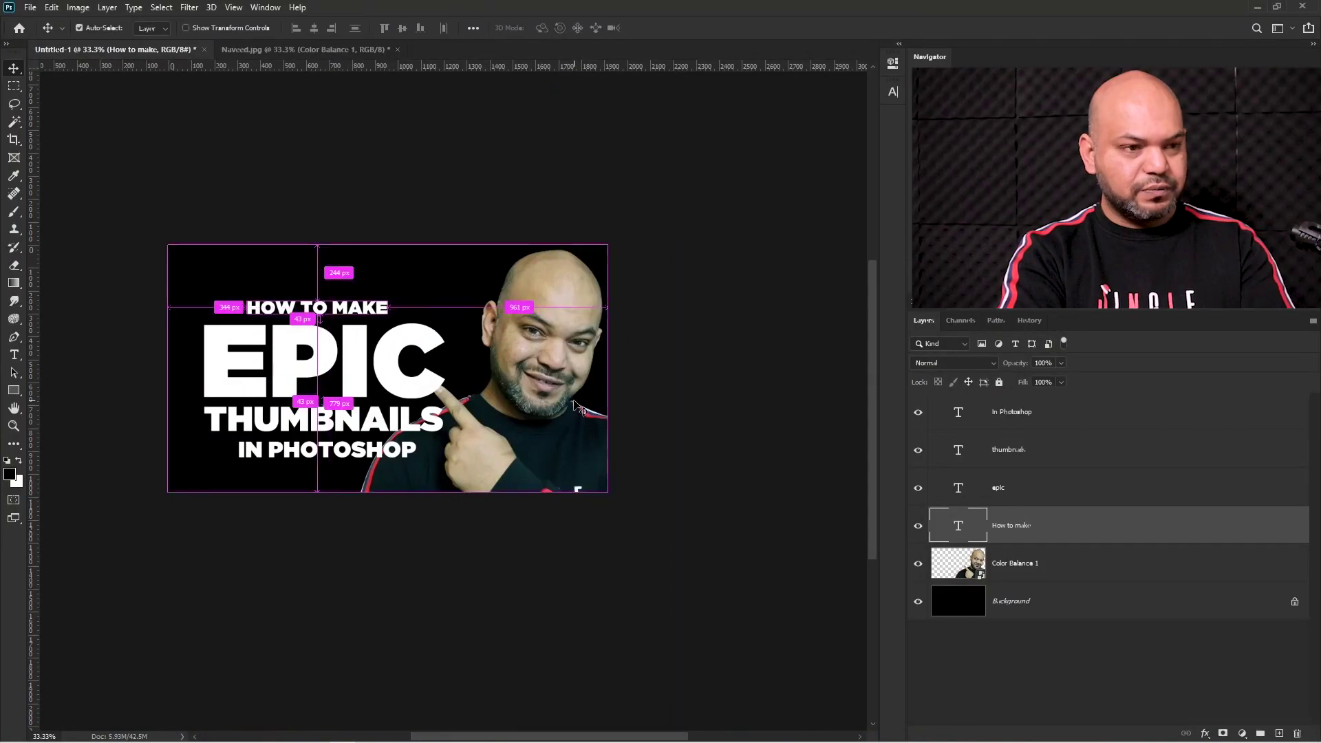
Paste the copied blue texture into the Photoshop thumbnail document and move its layer above all other layers
key("ctrl+v")
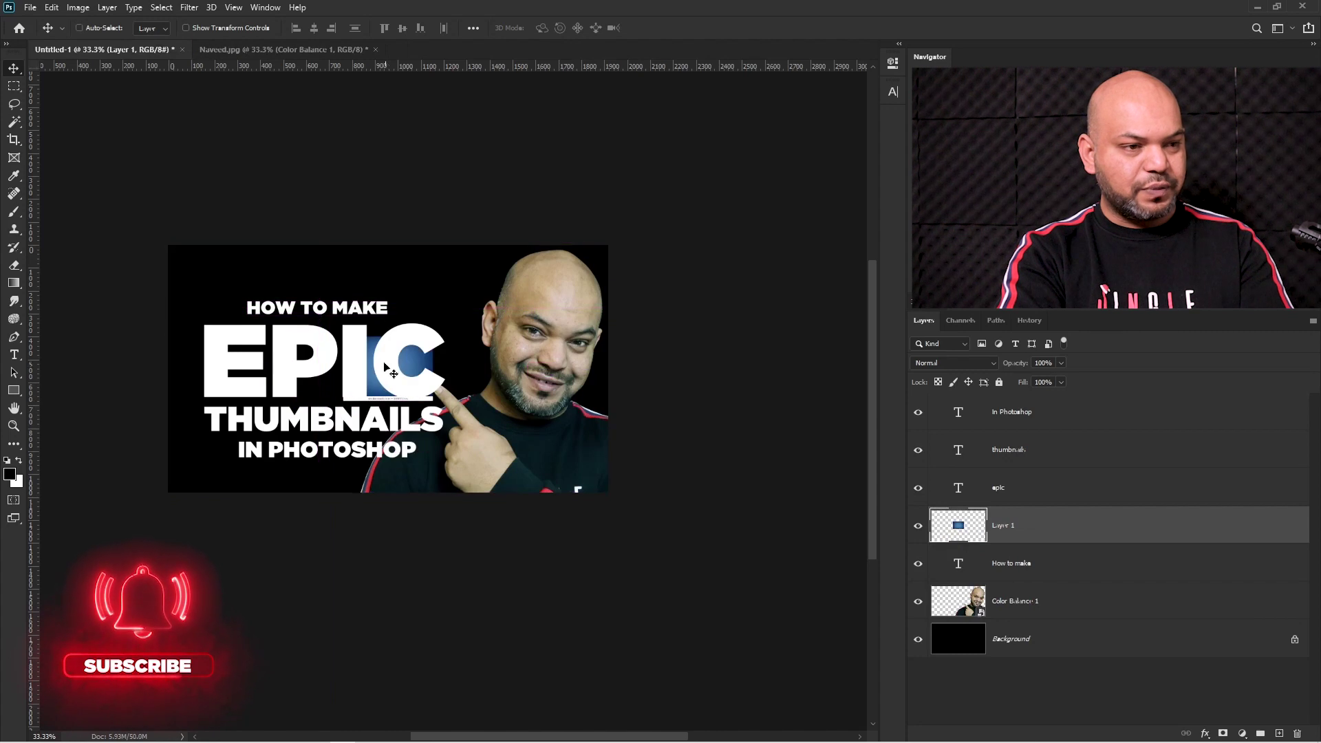
left_click_drag(957, 526, 956, 412)
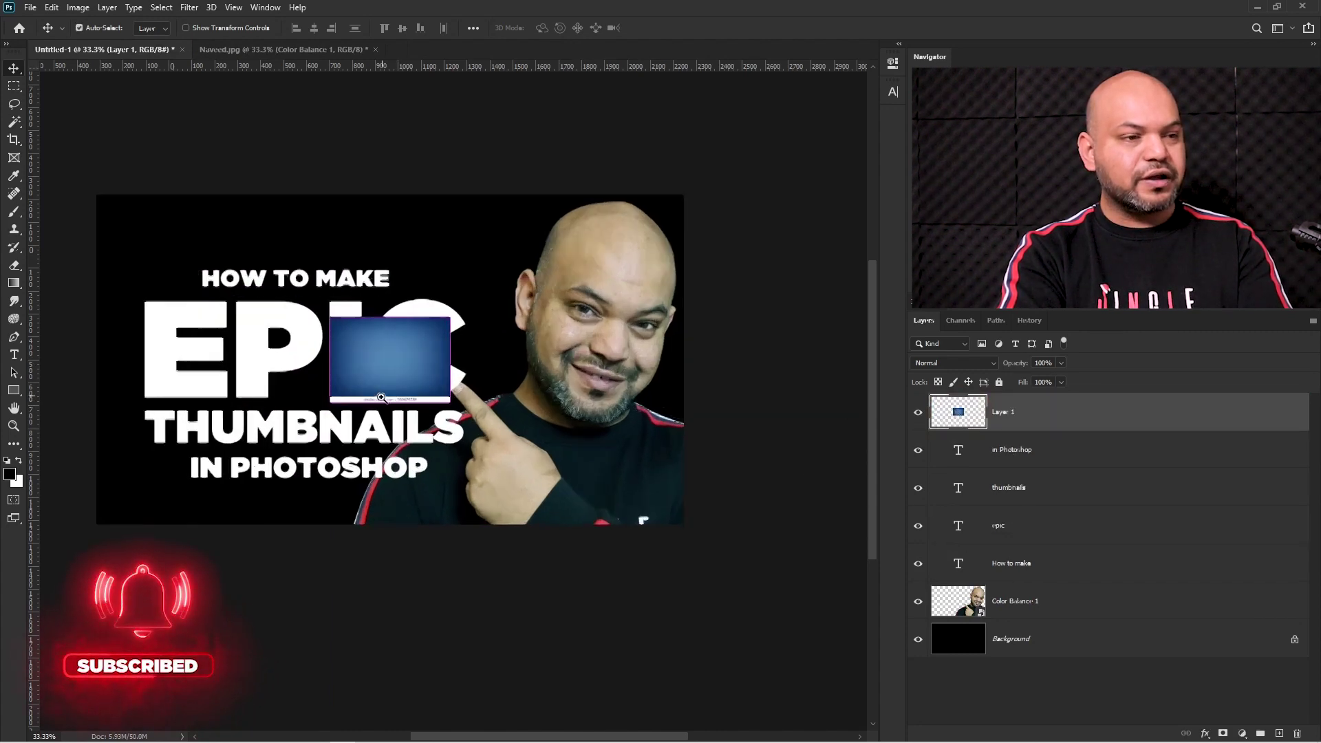
Delete the white caption strip along the bottom of the blue image using a rectangular marquee selection, and deselect
left_click(381, 397, "ctrl")
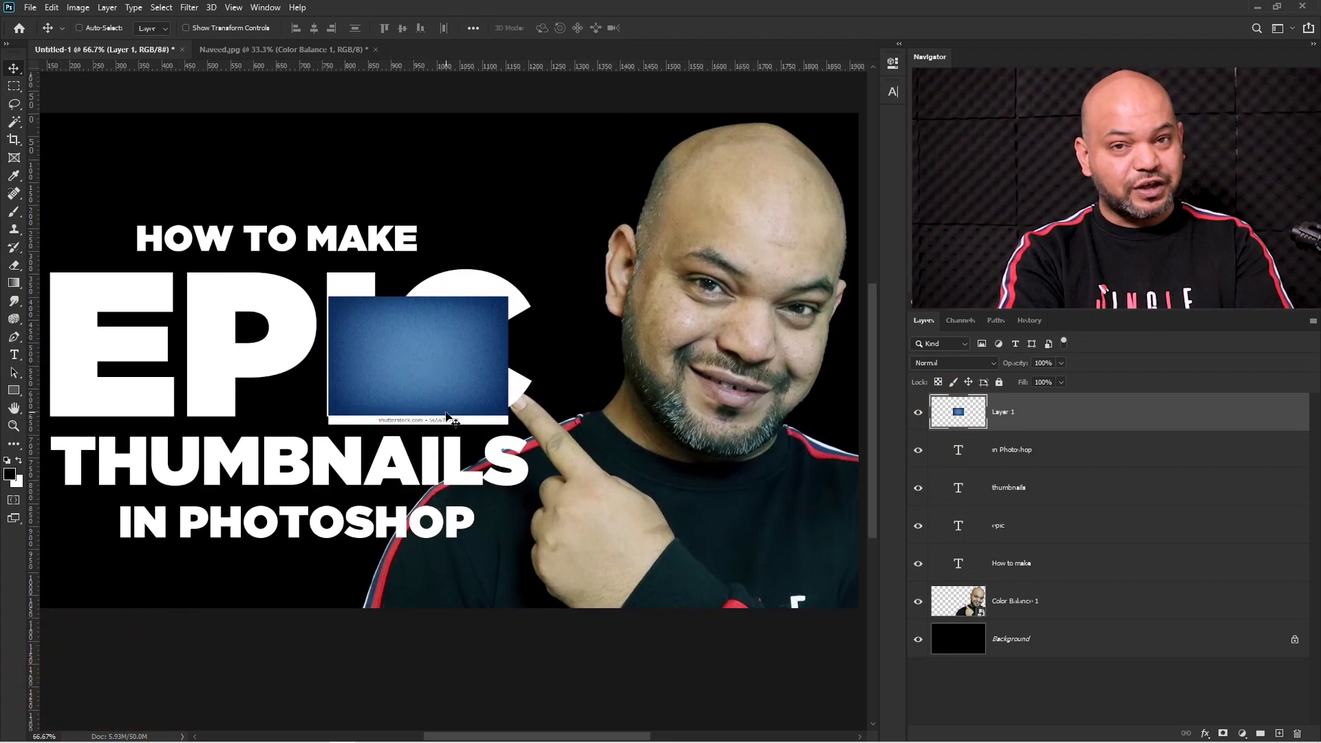
left_click_drag(446, 416, 498, 412)
left_click(14, 86)
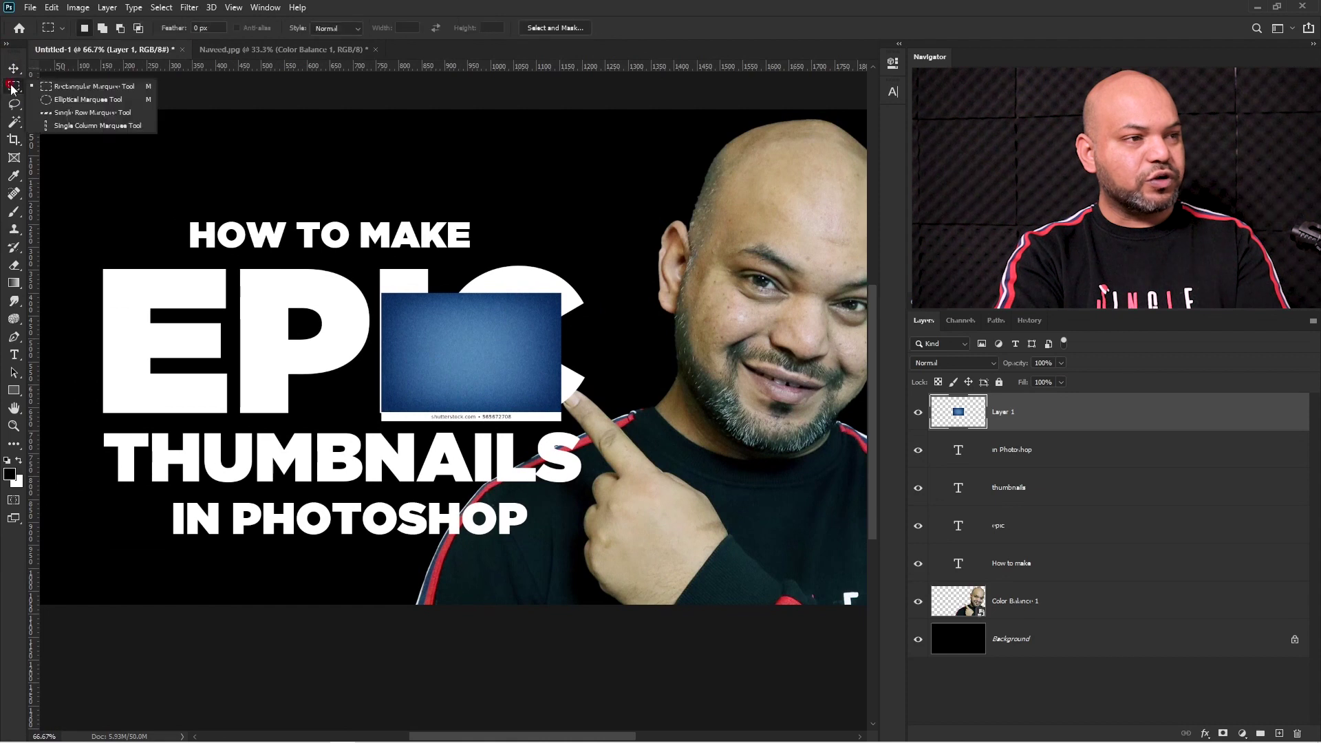
left_click(79, 89)
left_click(496, 425, "ctrl")
left_click_drag(650, 431, 285, 401)
key("Delete")
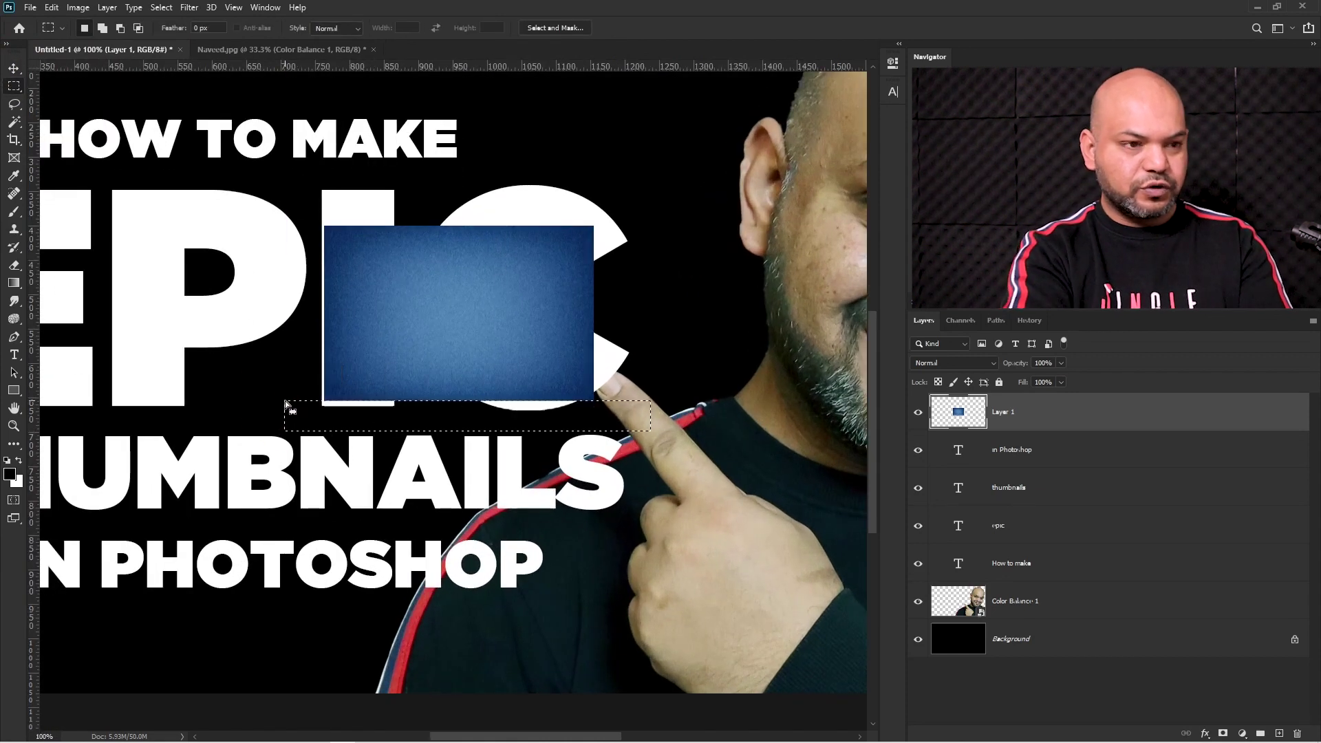
key("ctrl+d")
key("ctrl+0")
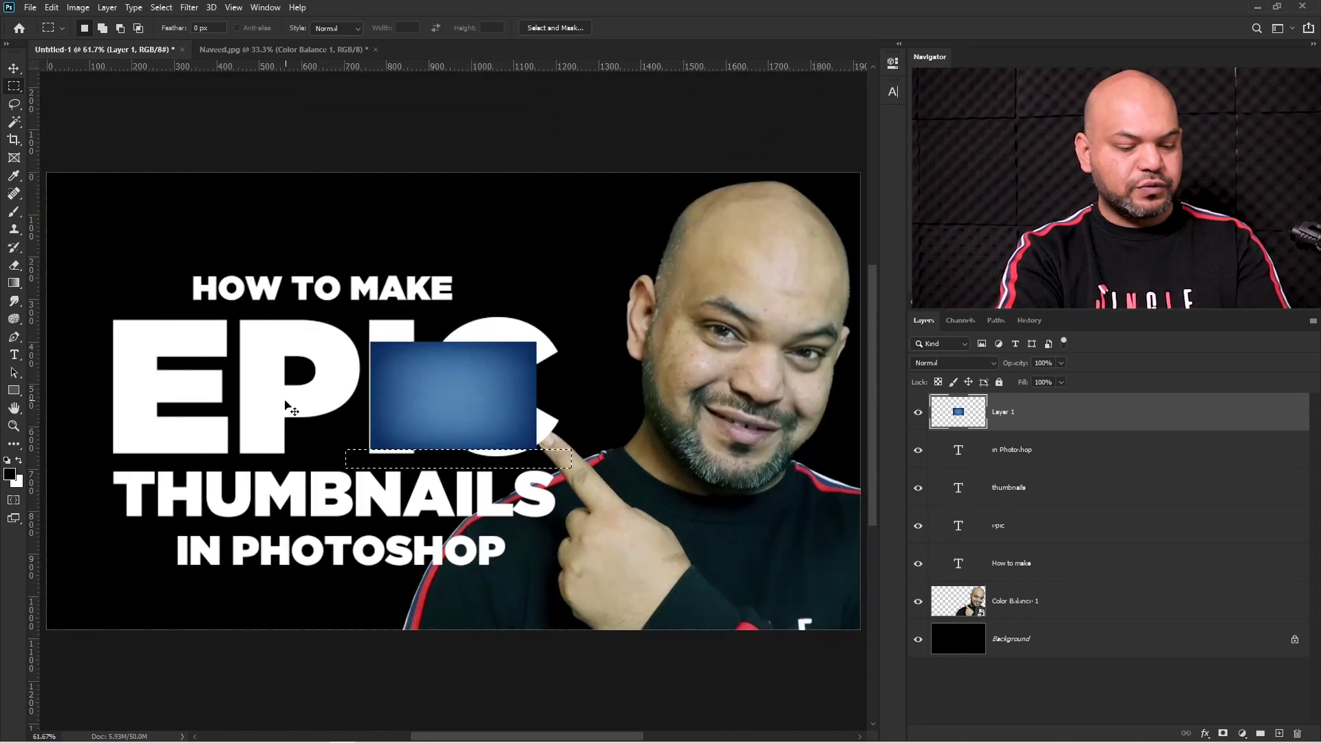
Scale and stretch the blue image so that it covers the entire 1920 × 1080 canvas
key("v")
left_click(534, 423, "alt")
key("ctrl+t")
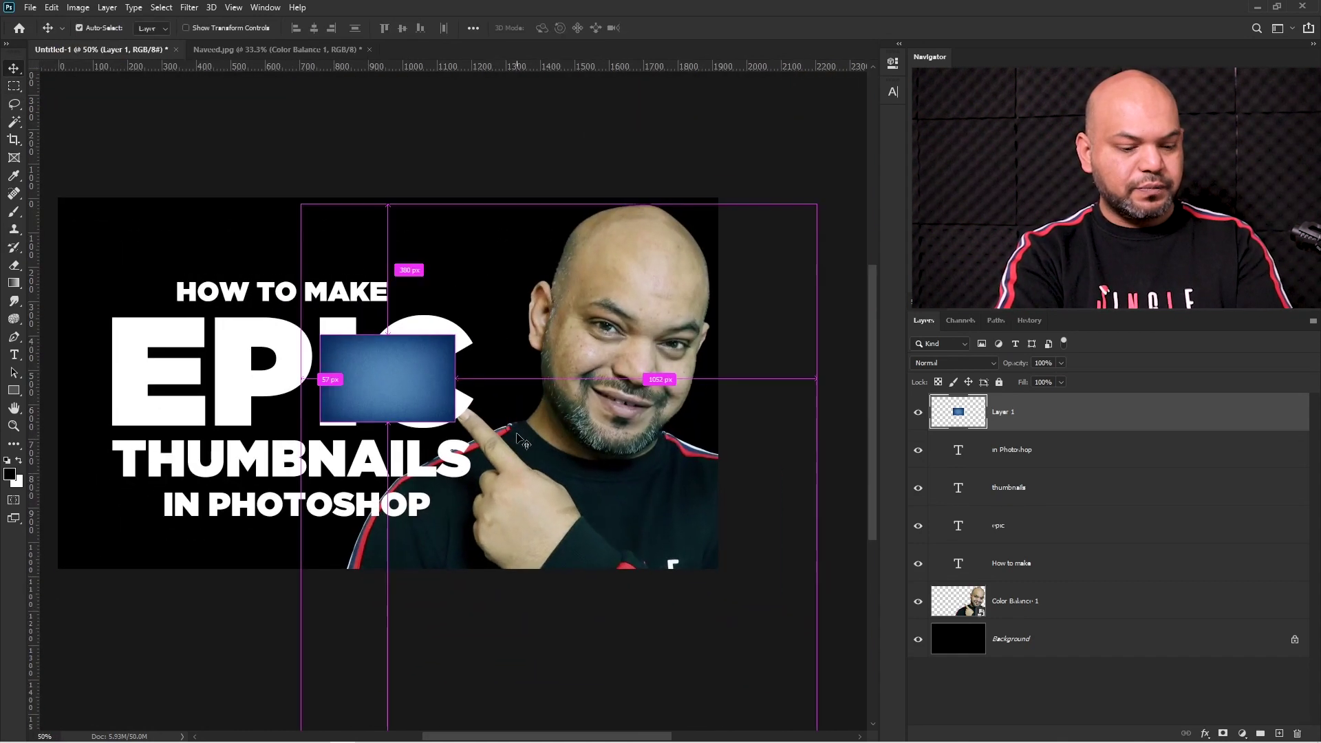
left_click_drag(456, 337, 674, 196)
left_click_drag(671, 378, 715, 370)
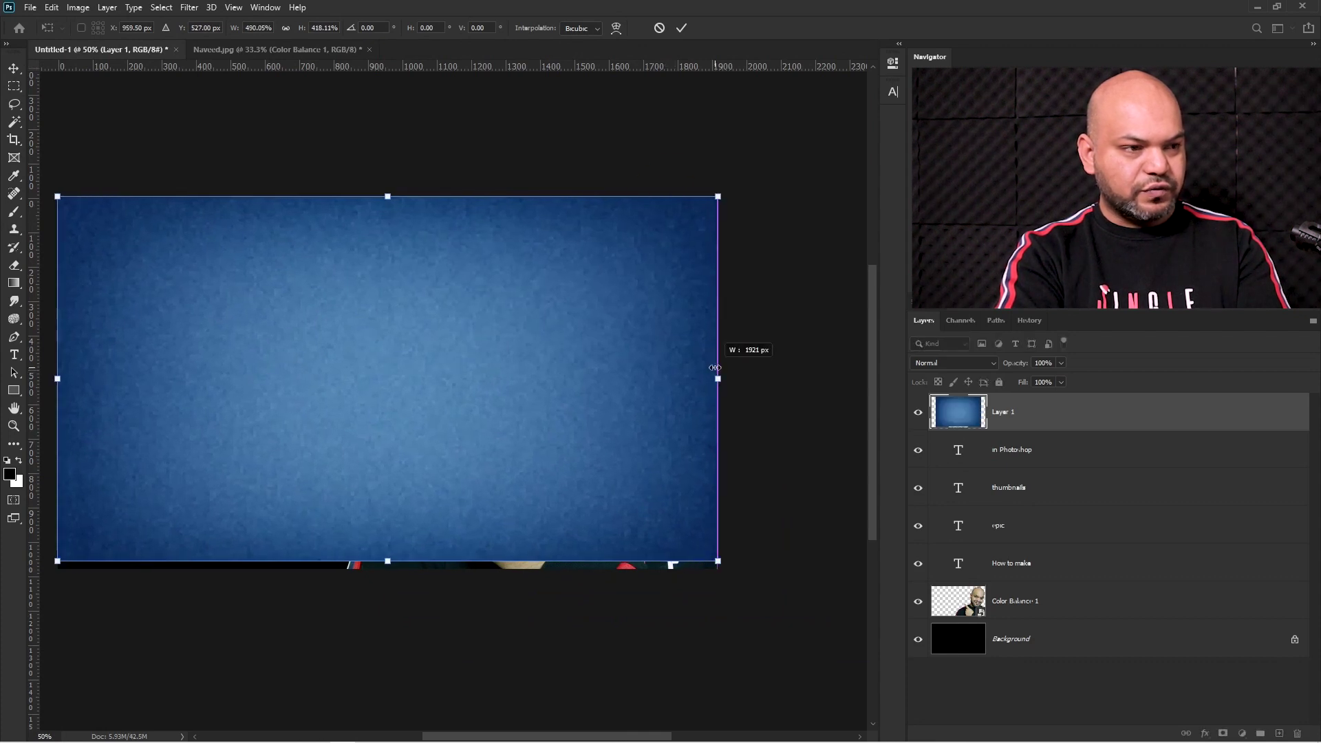
left_click_drag(307, 416, 367, 375)
left_click_drag(445, 521, 445, 526)
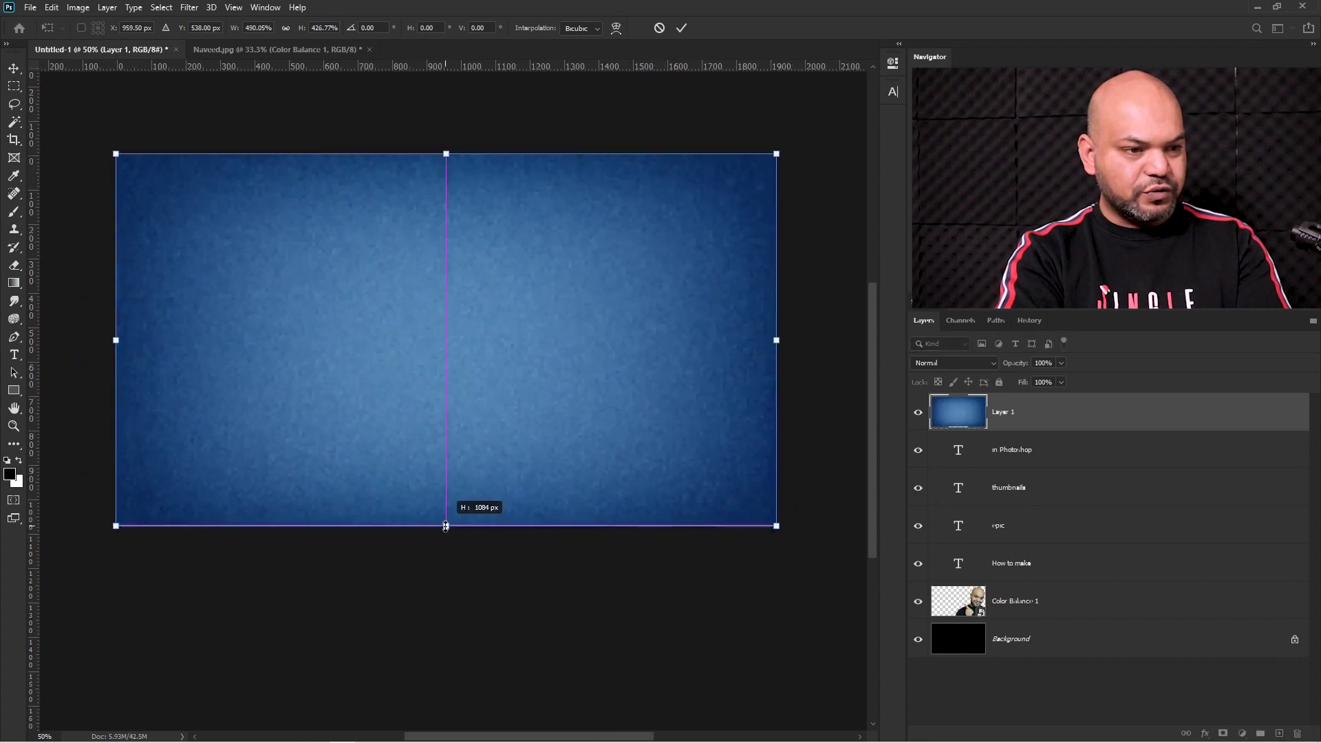
key("Return")
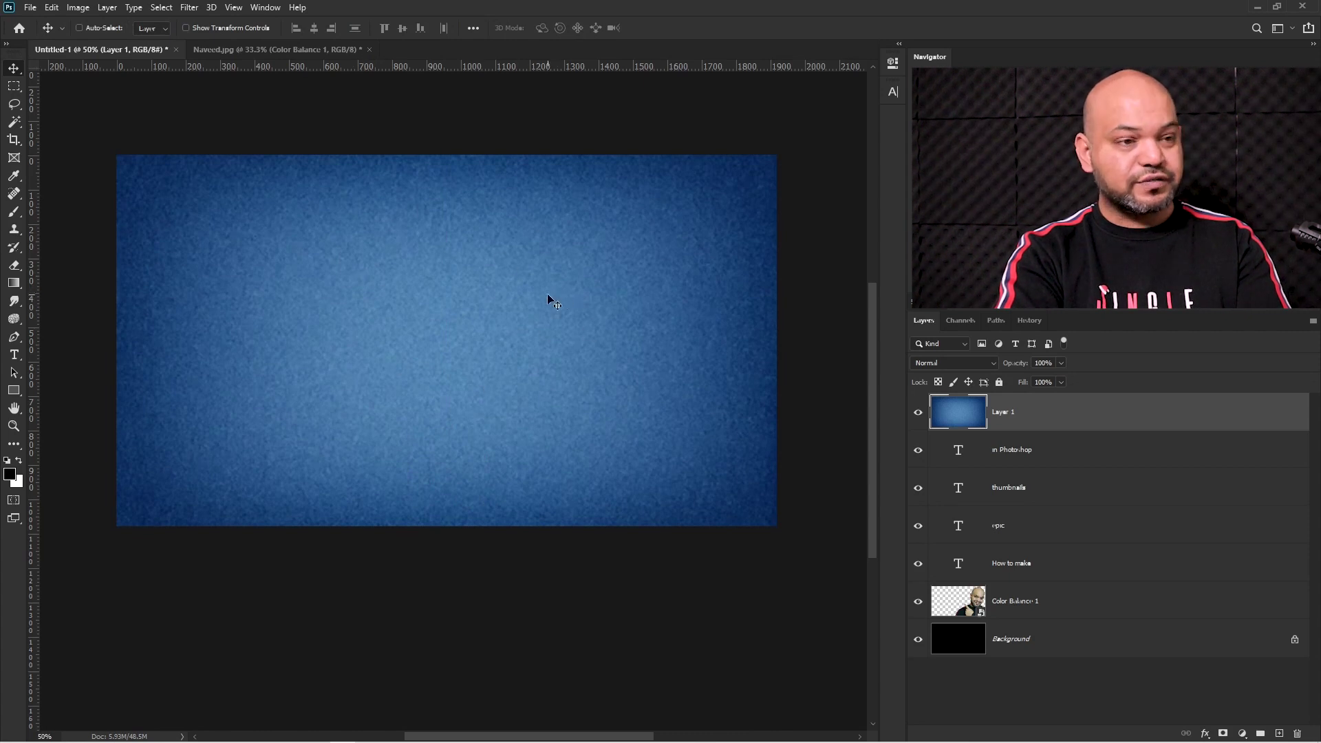
Convert the blue texture layer to a Smart Object
right_click(1234, 411)
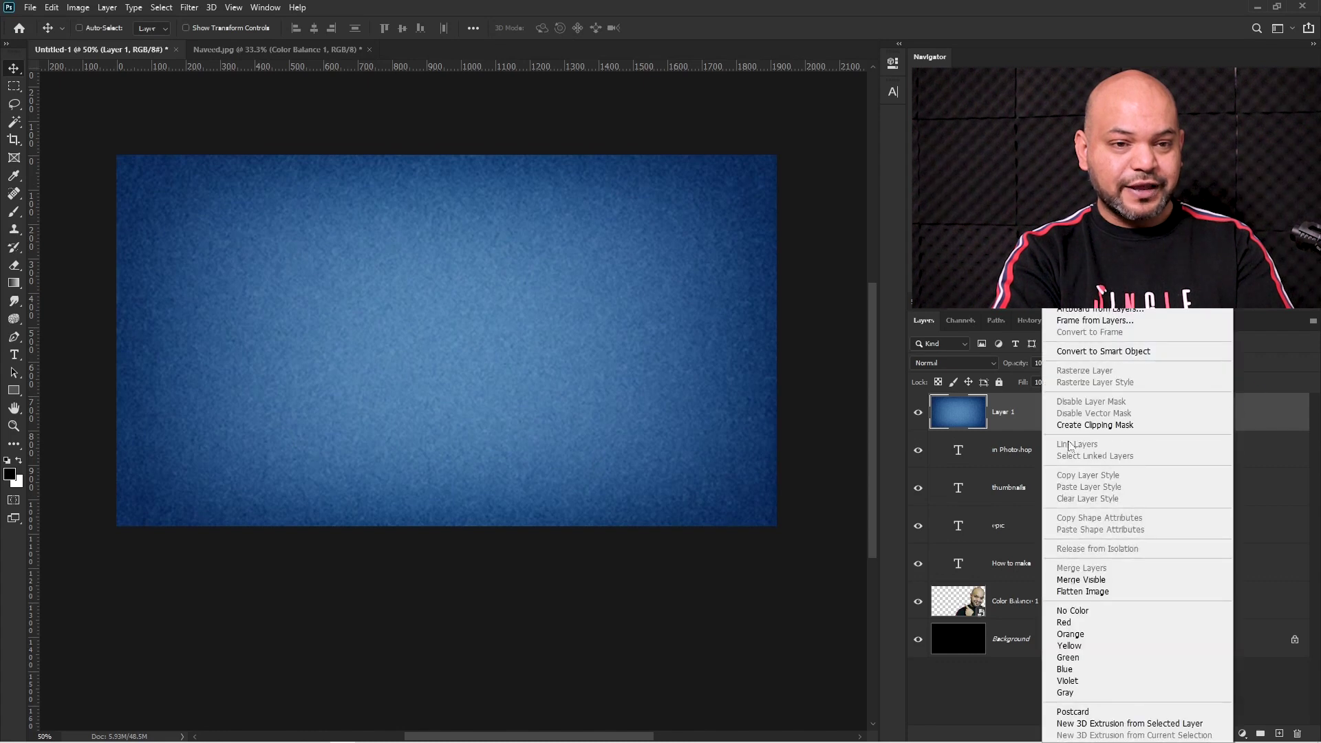
left_click(1101, 351)
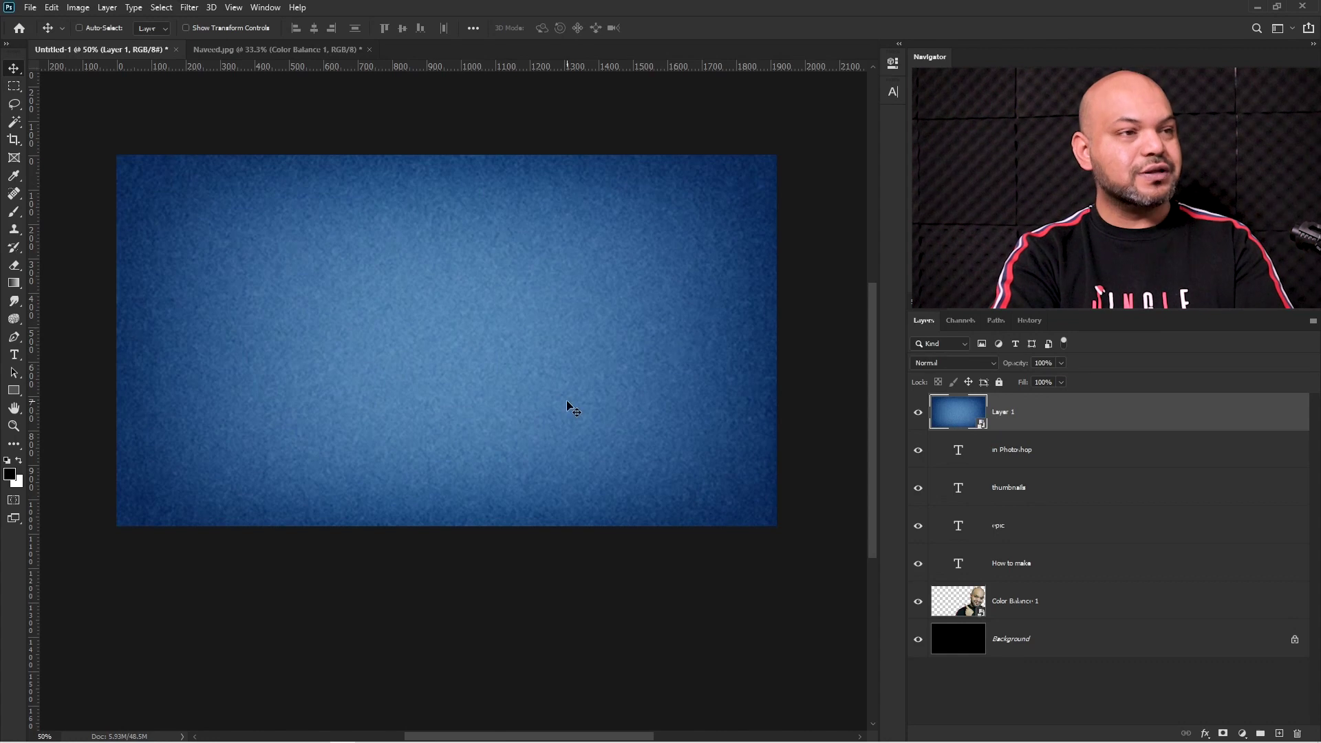
Apply a monochromatic Add Noise filter with 20.13% amount and uniform distribution to the blue texture Smart Object
left_click(191, 8)
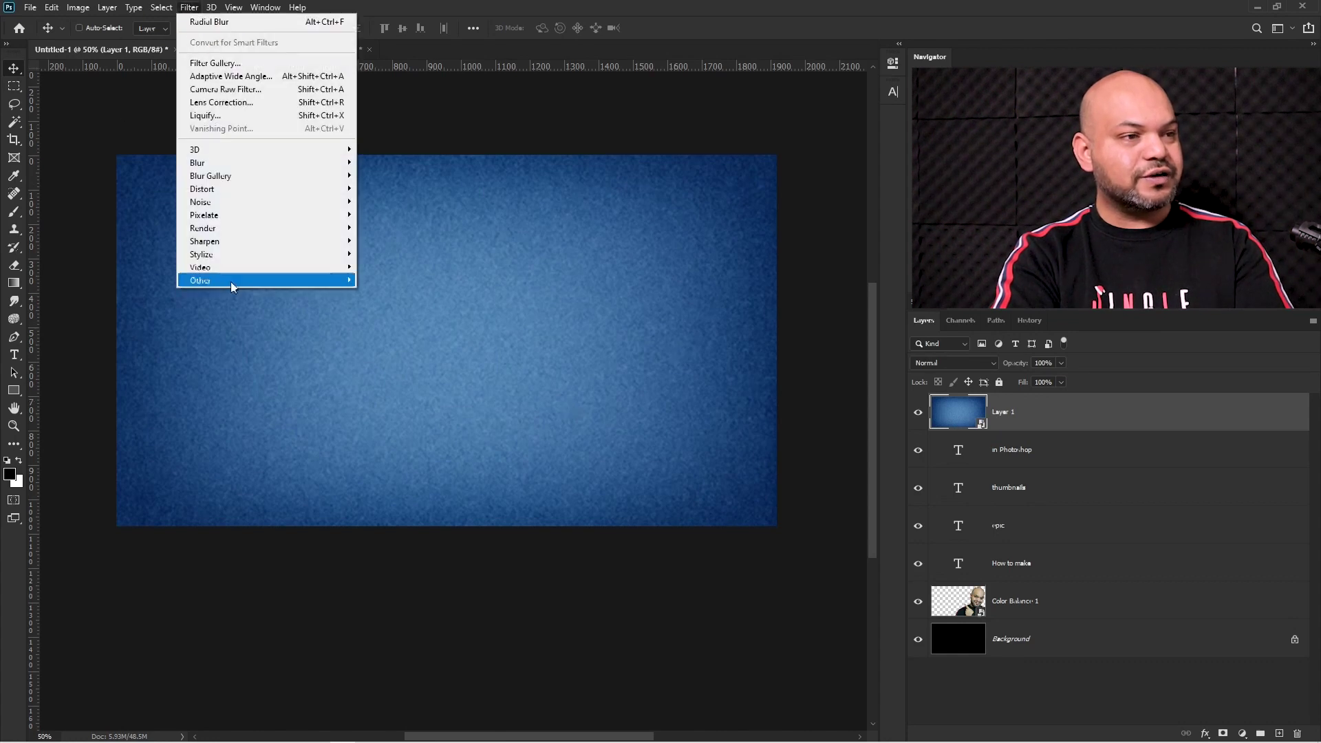
mouse_move(258, 168)
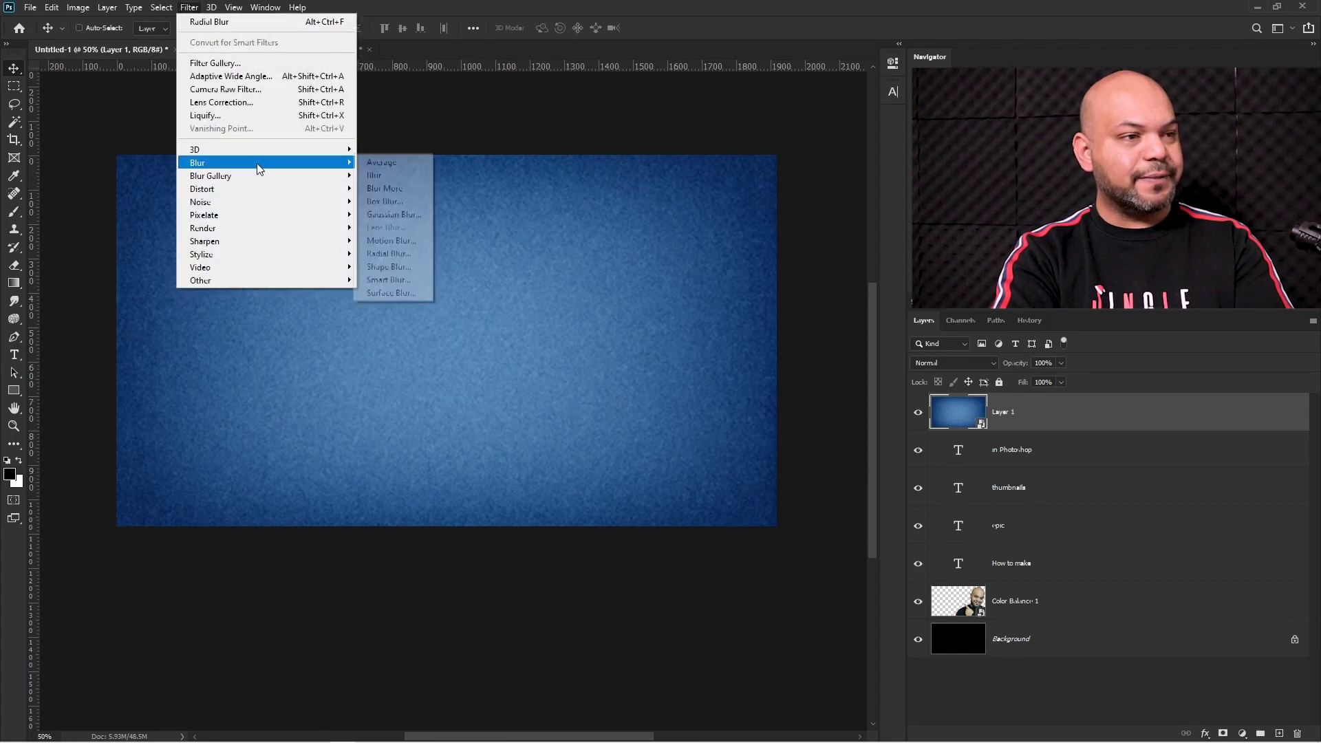
left_click(245, 199)
left_click(371, 205)
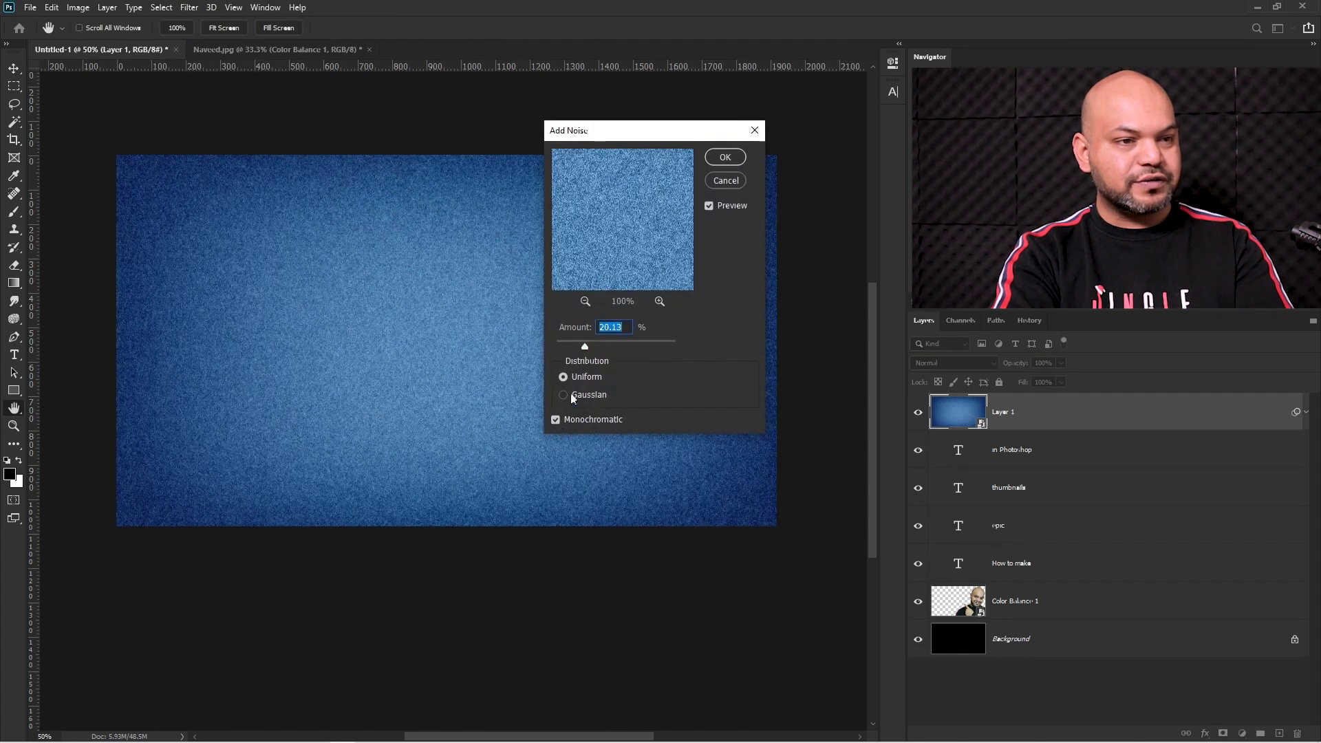
left_click(713, 156)
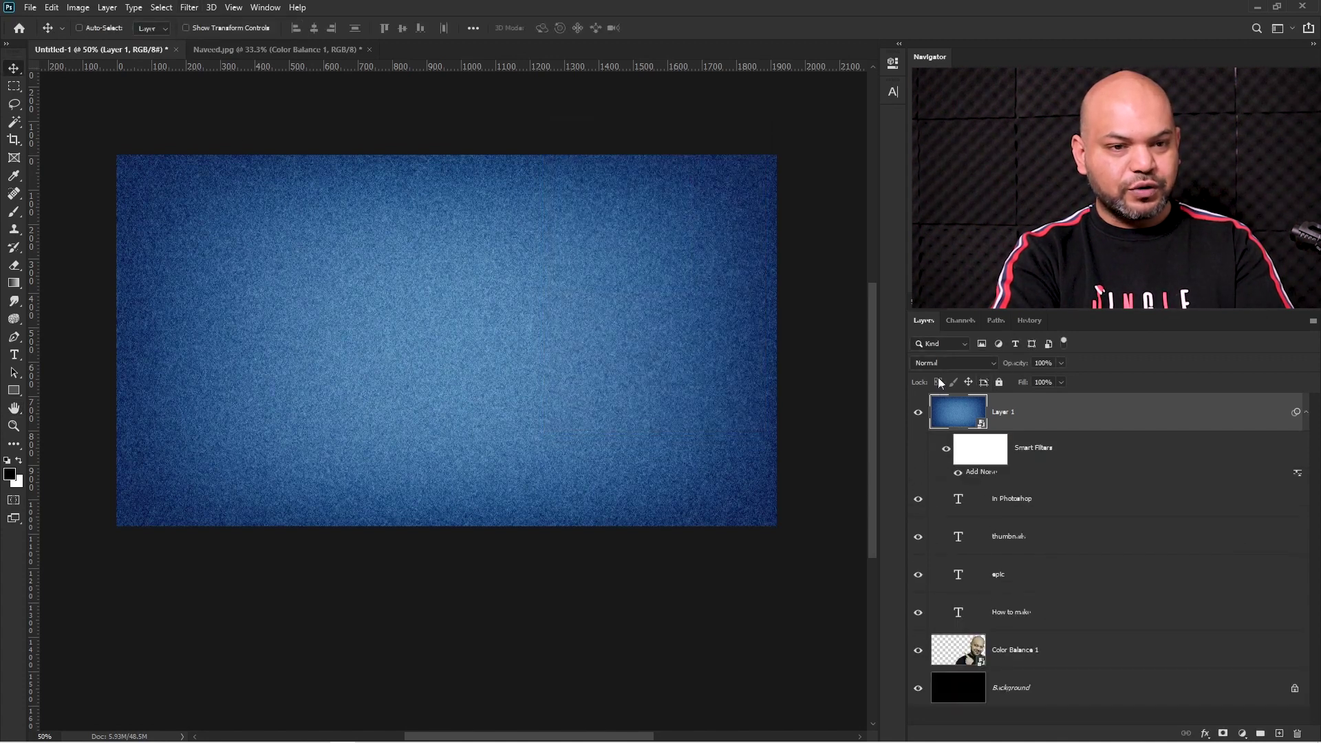
Check the artwork beneath the blue texture by toggling its visibility, and move its layer between the portrait and the black Background
left_click(919, 413)
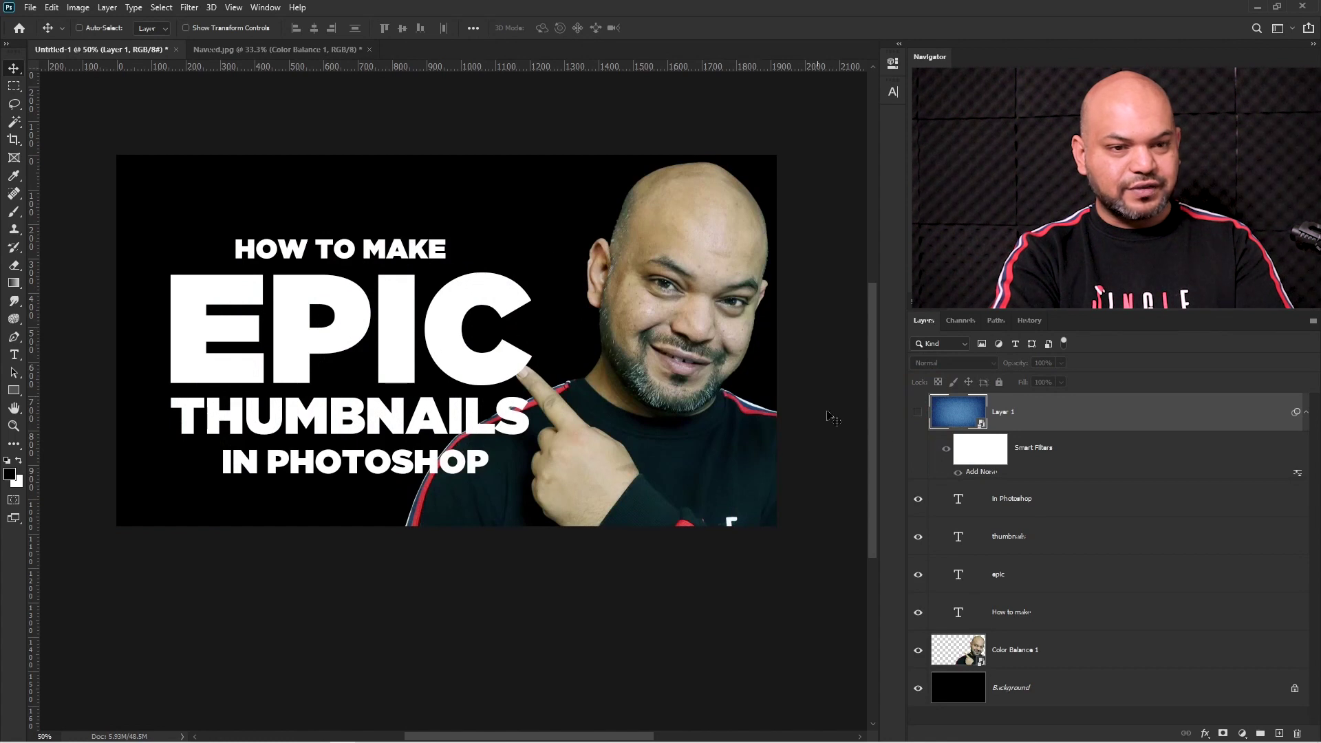
left_click(917, 412)
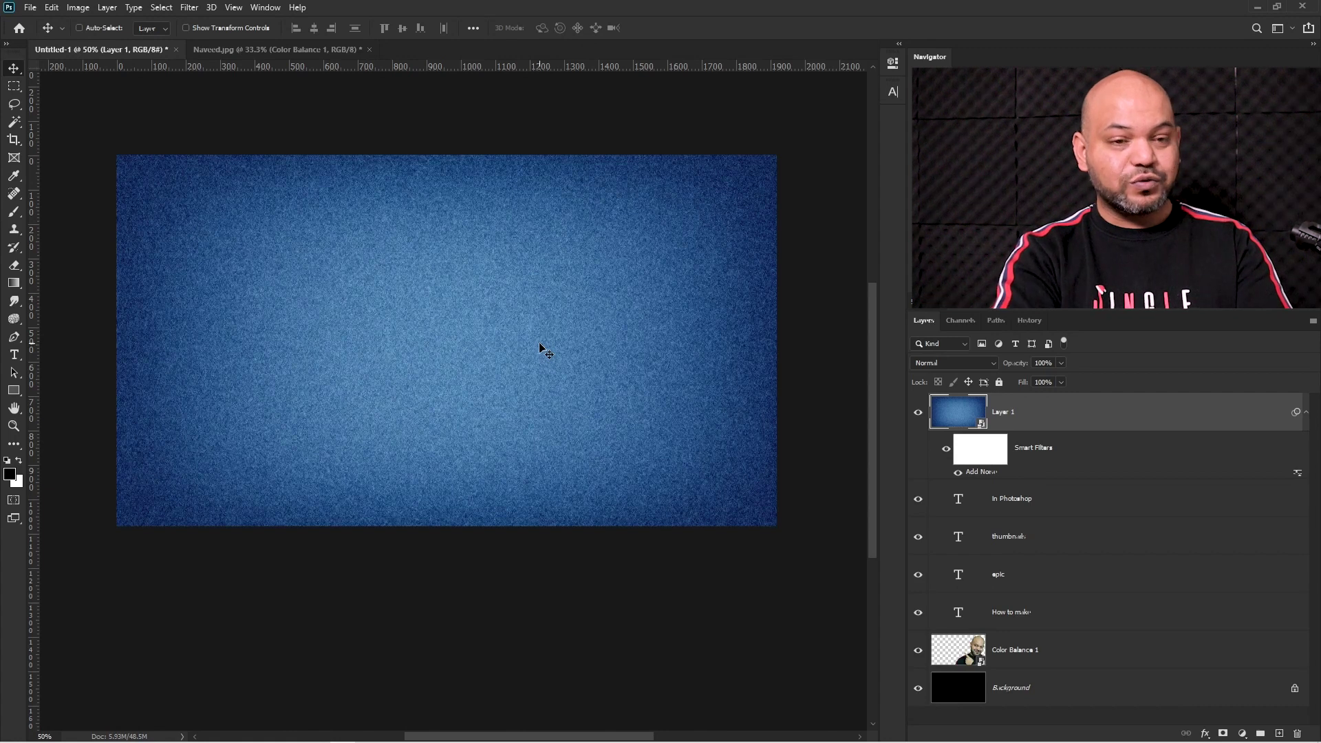
left_click_drag(958, 424, 945, 665)
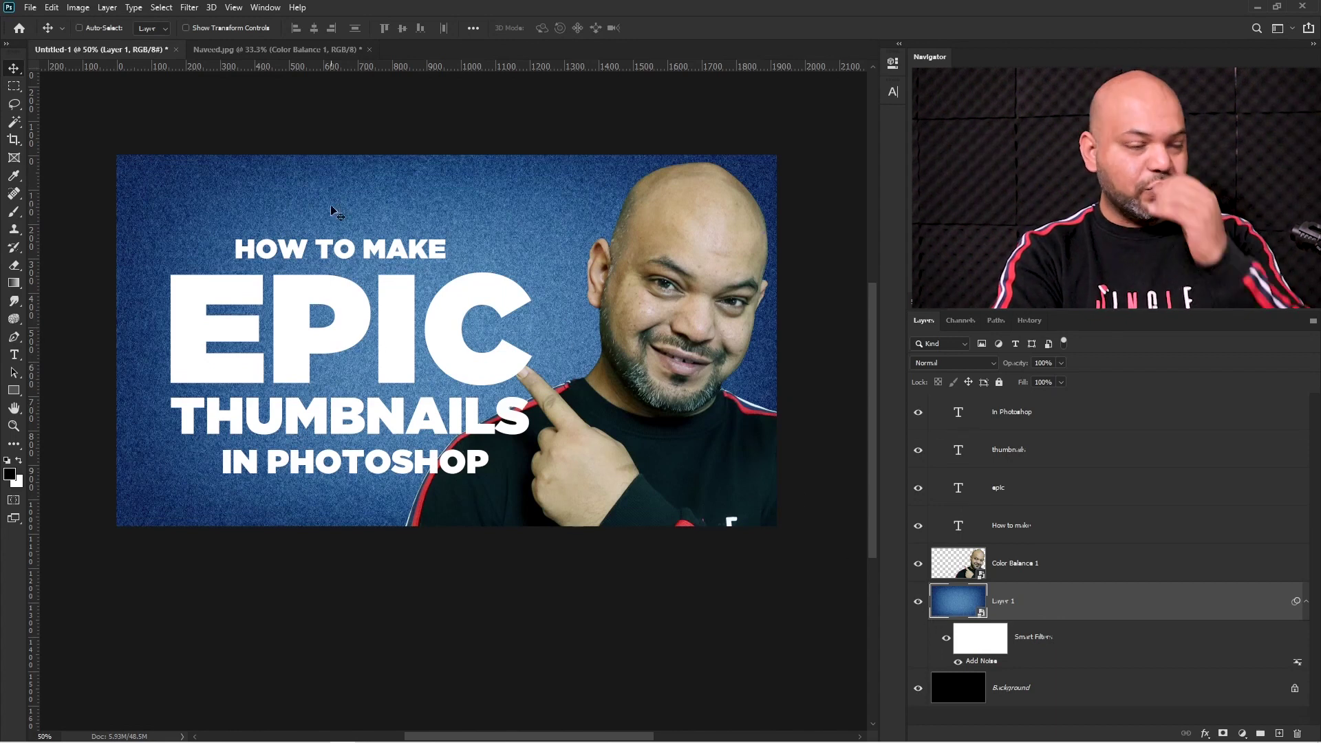
Apply a Radial Blur with amount 100, the Zoom method and Best quality to the blue texture layer
left_click(191, 9)
mouse_move(323, 163)
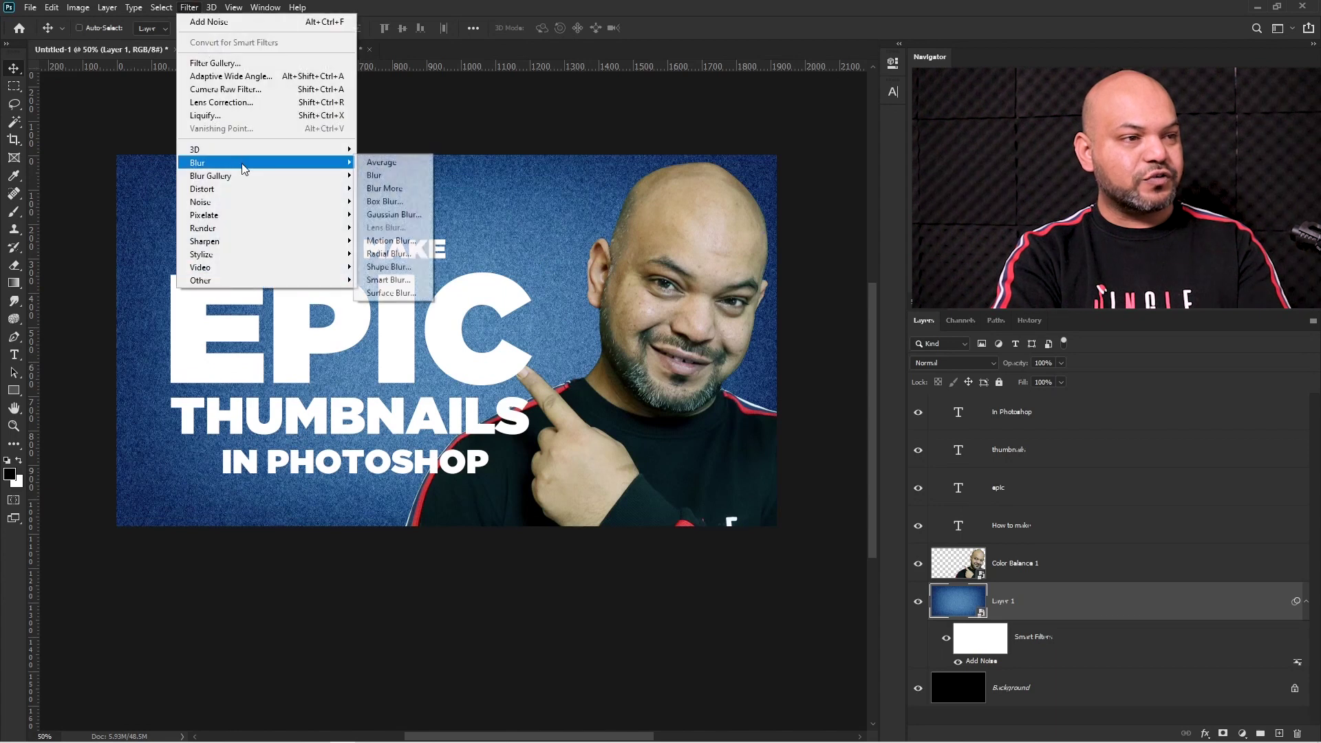
left_click(410, 255)
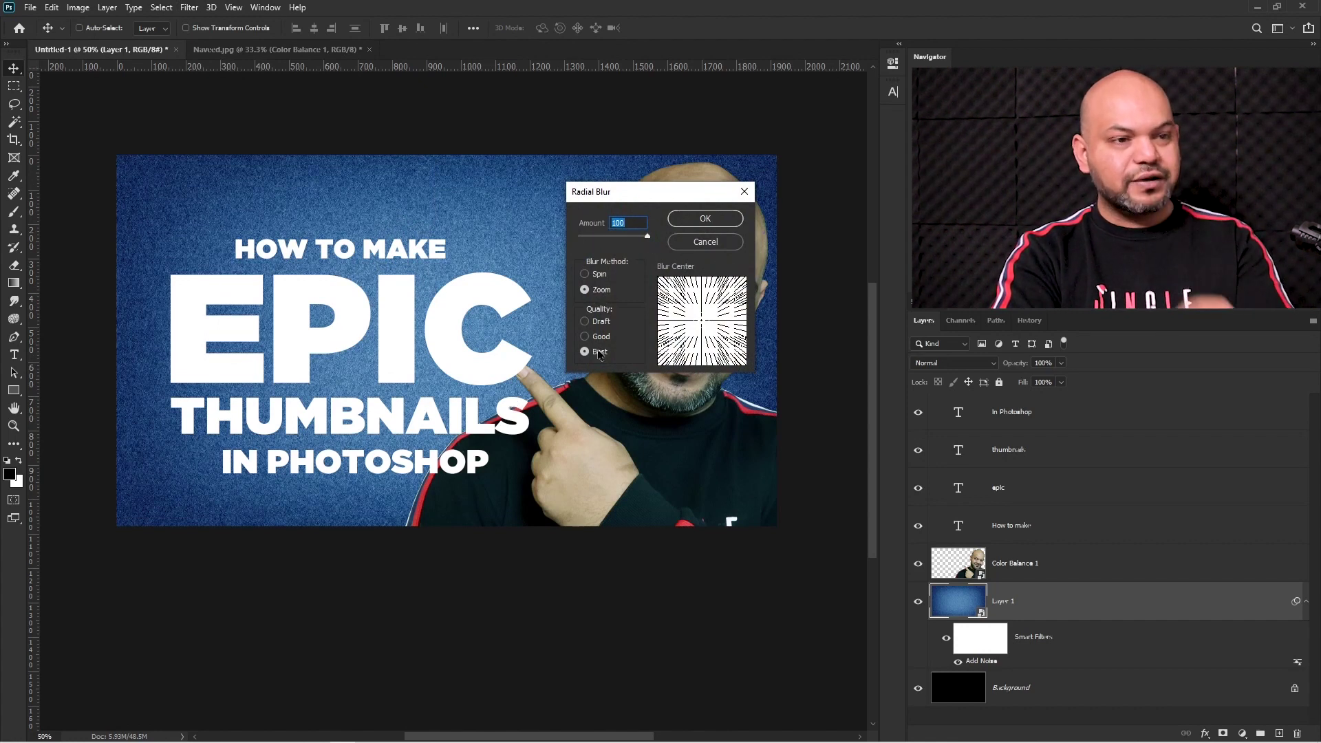
left_click(705, 219)
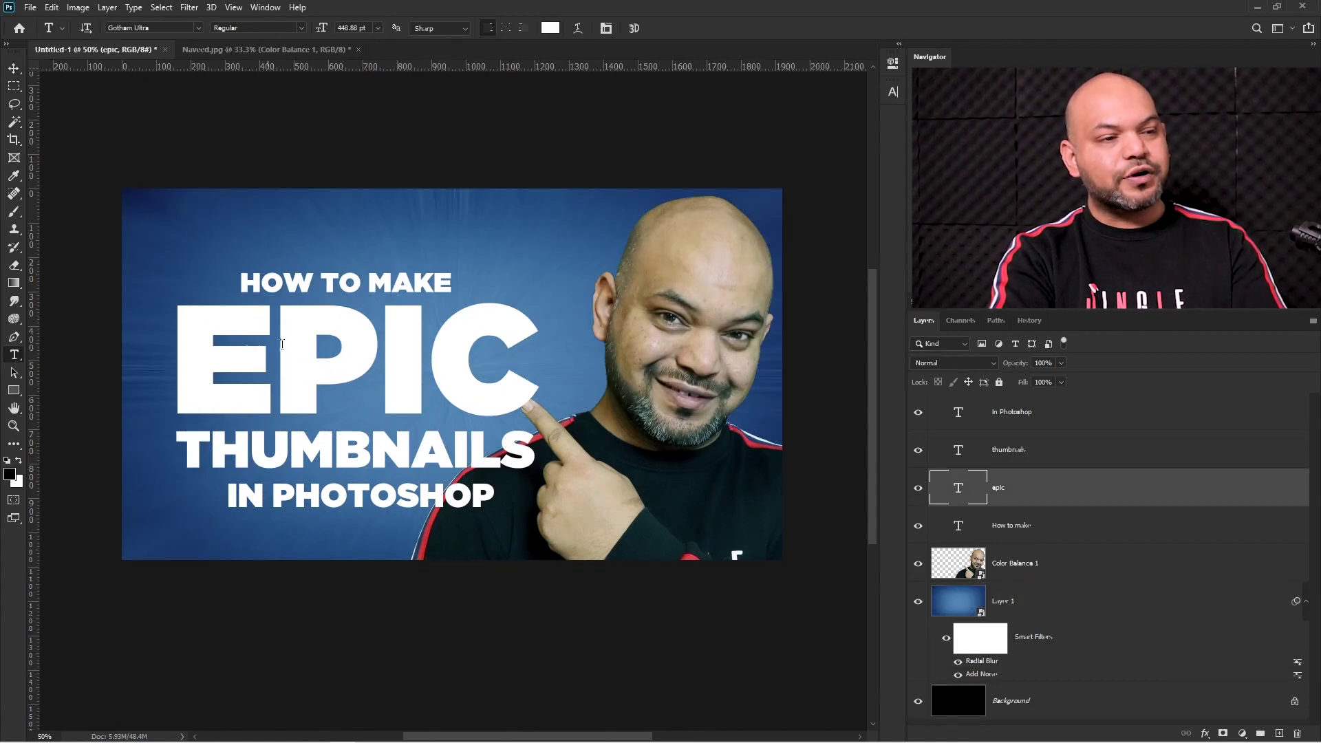
left_click_drag(425, 370, 275, 371)
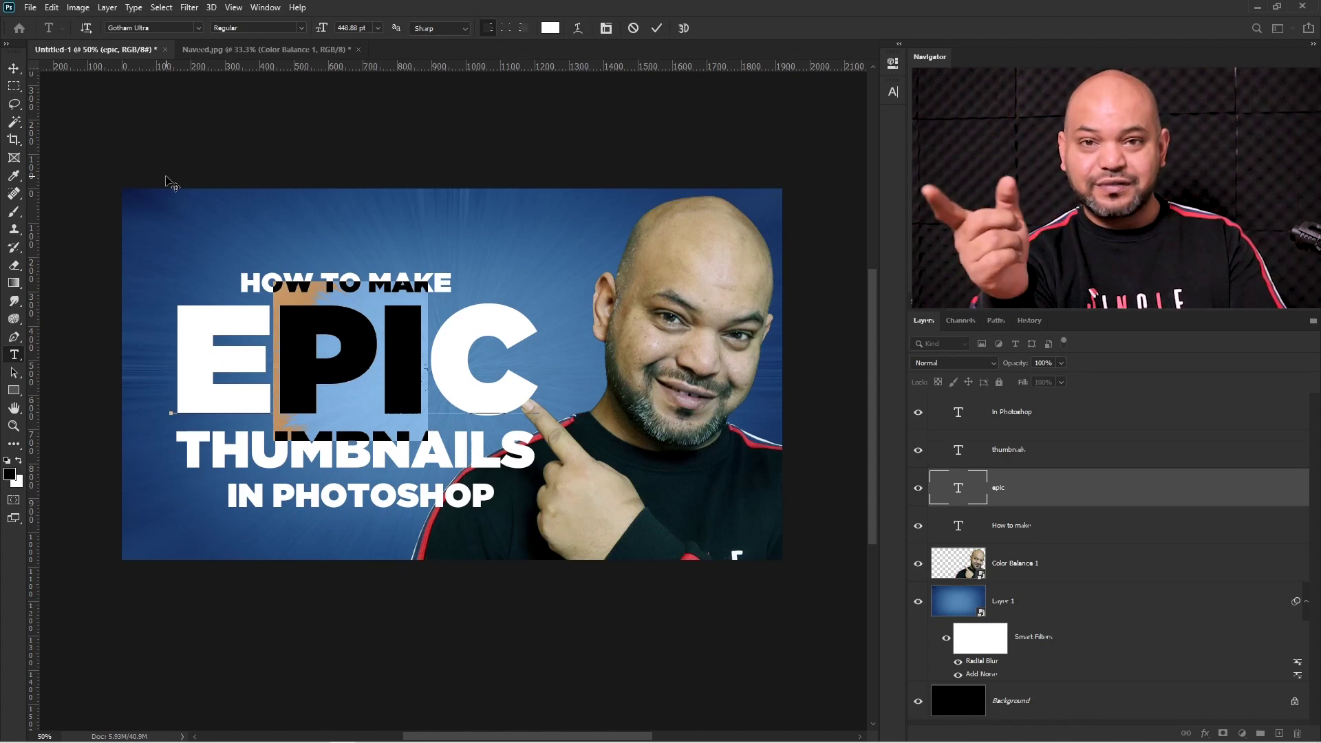
left_click(168, 182)
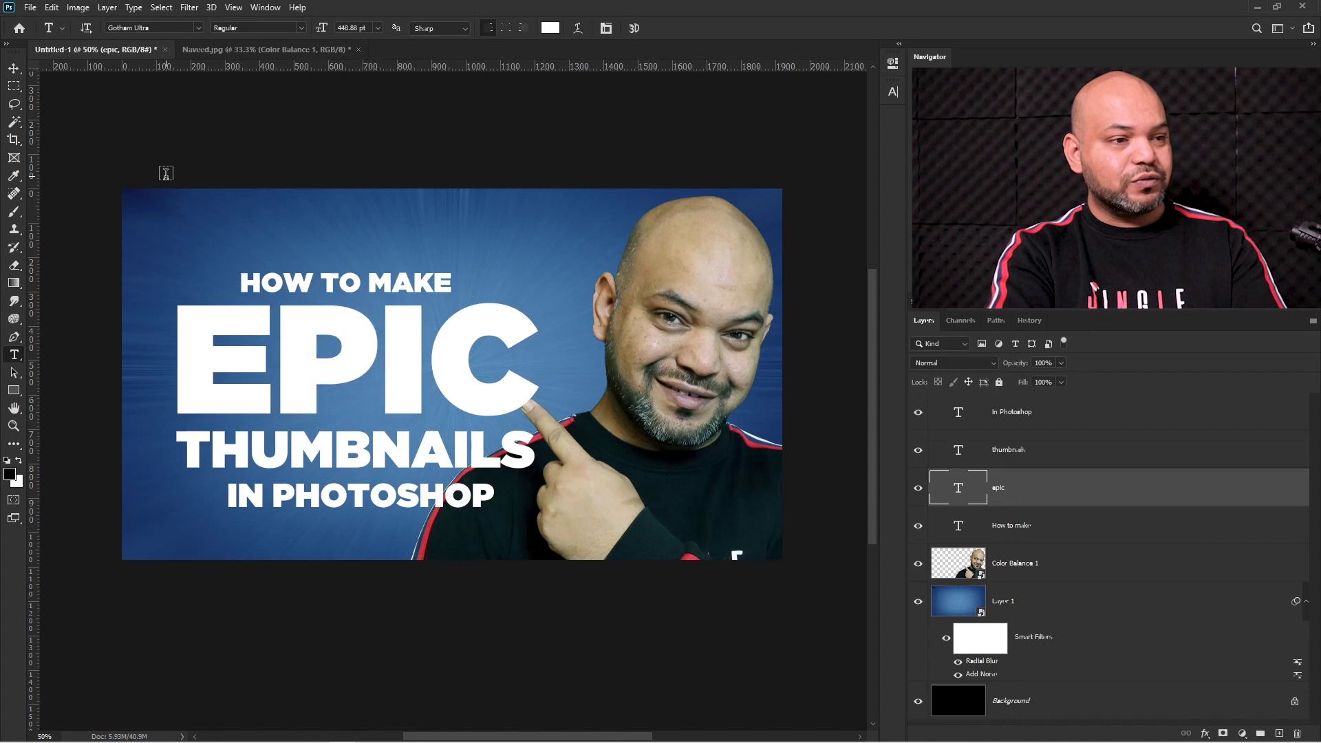
key("v")
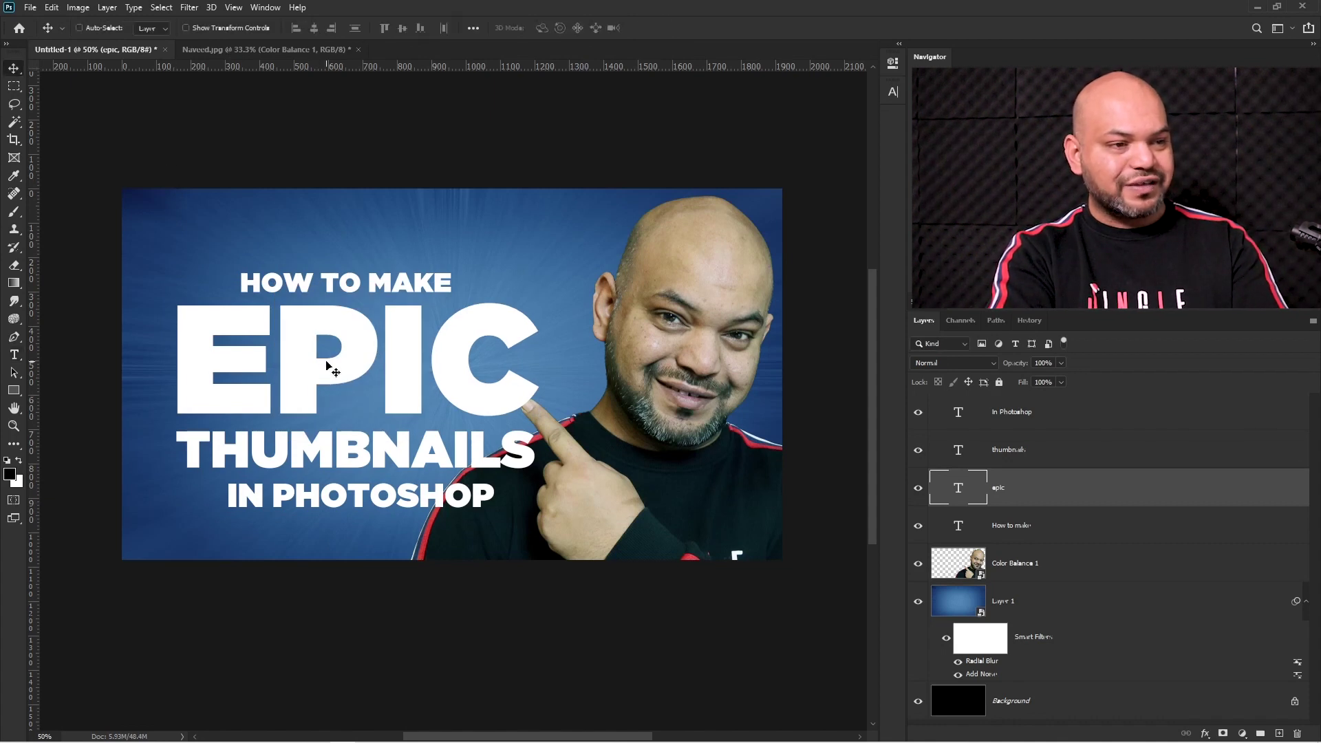
Move the THUMBNAILS line up closer to EPIC and the IN PHOTOSHOP line up closer to THUMBNAILS
left_click(344, 456, "ctrl")
left_click_drag(344, 455, 343, 450)
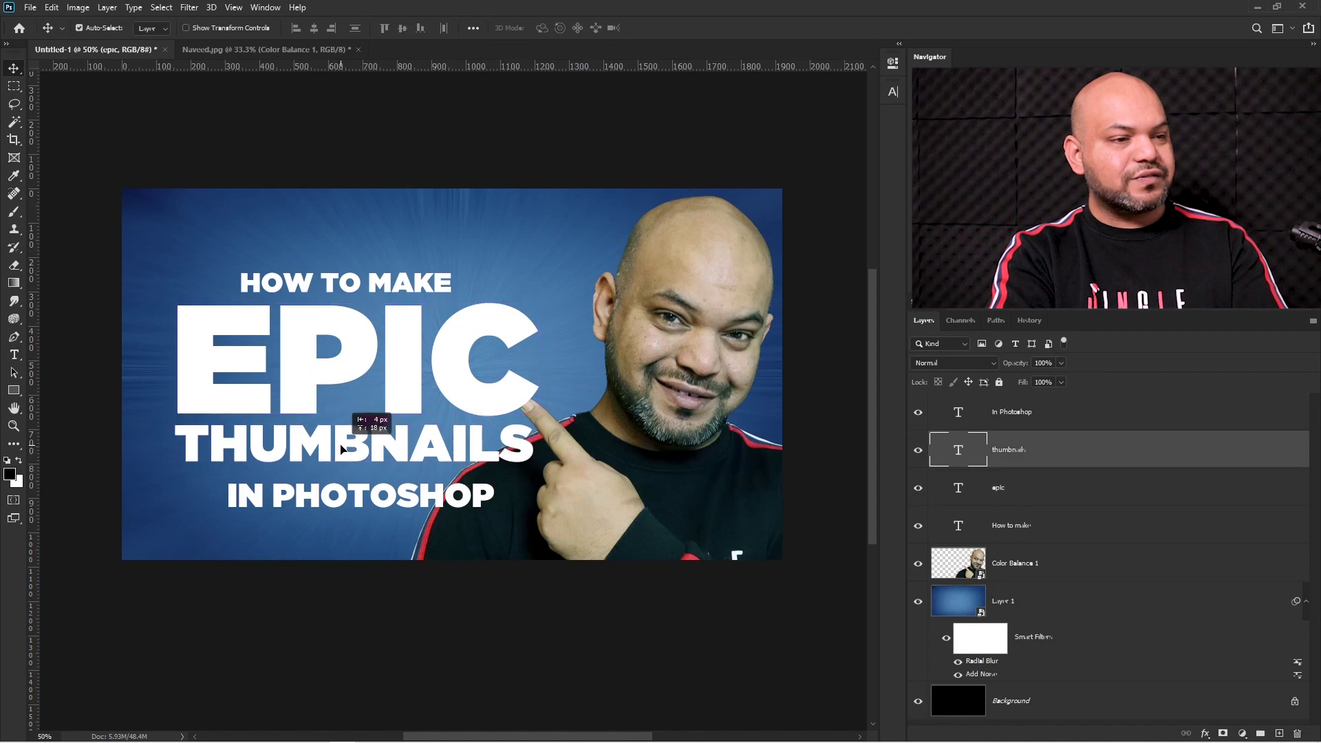
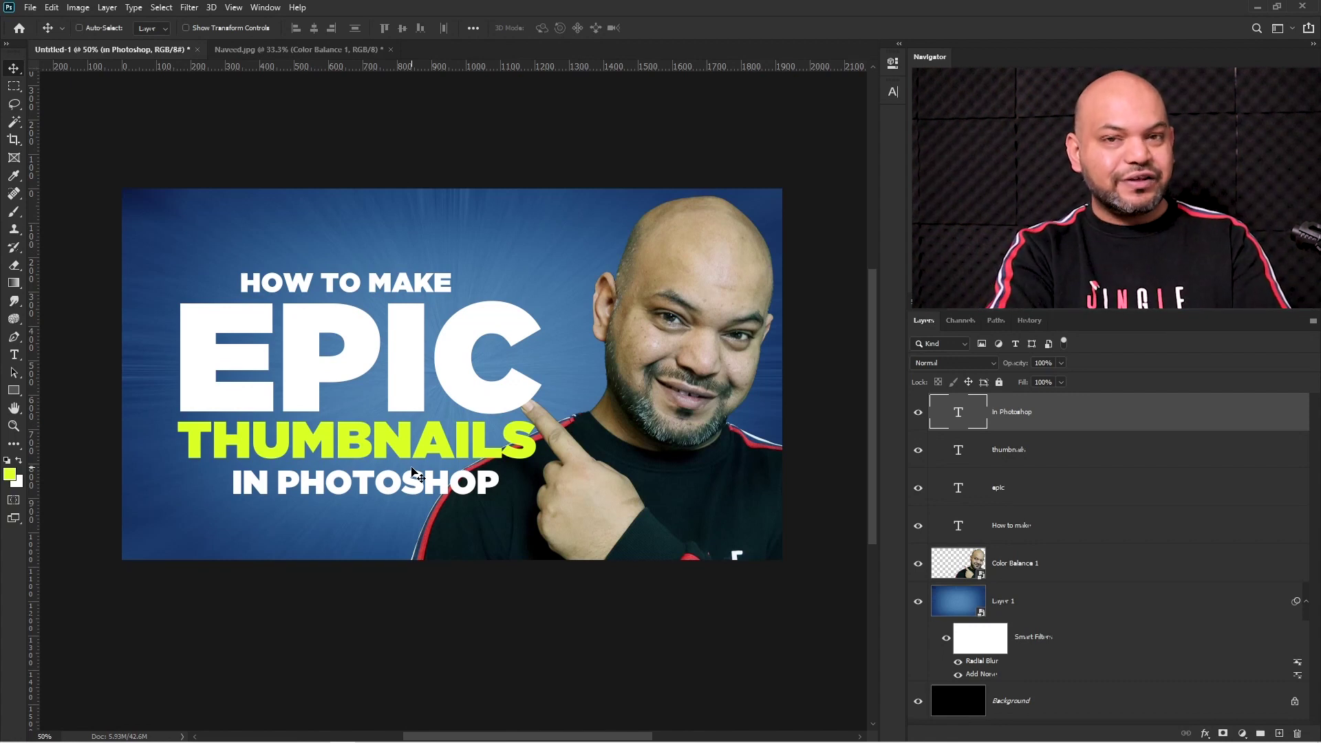
key("ctrl")
left_click_drag(393, 480, 397, 474)
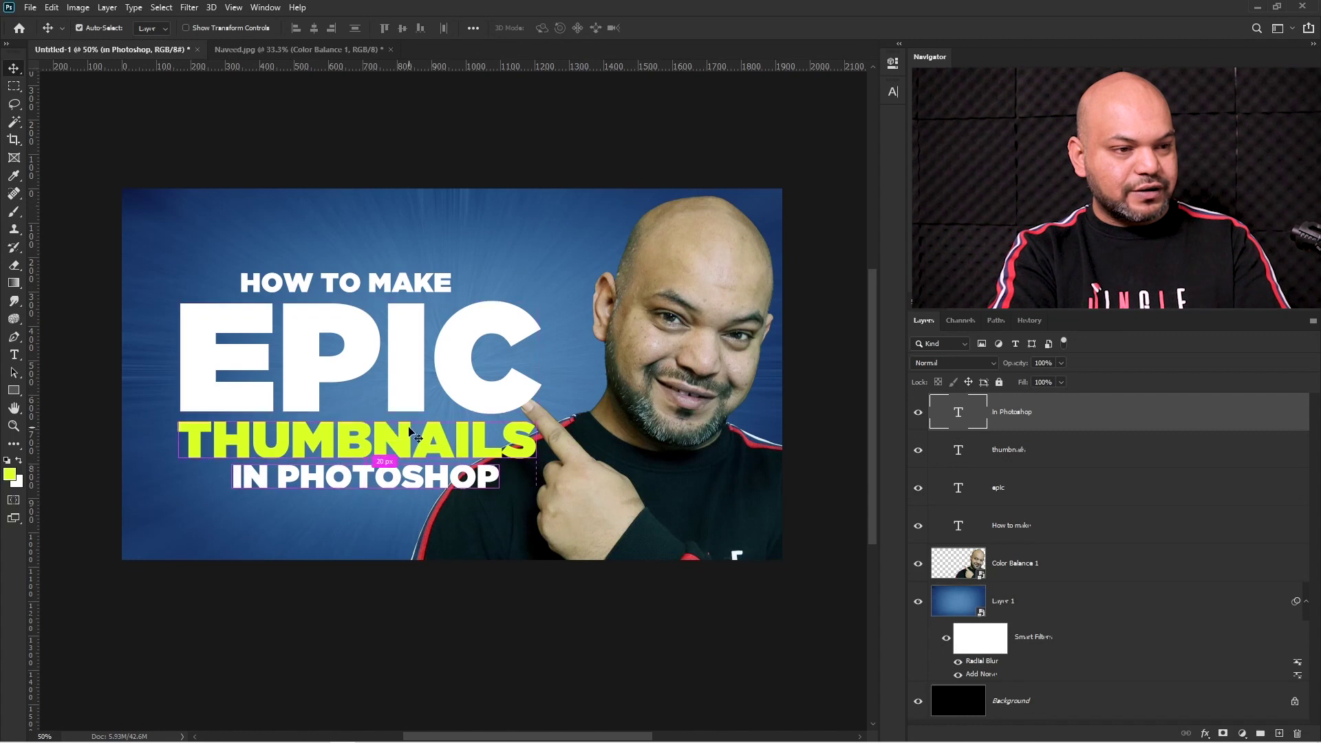
Select the HOW TO MAKE text and scale it up slightly around its centre
left_click(413, 447, "shift")
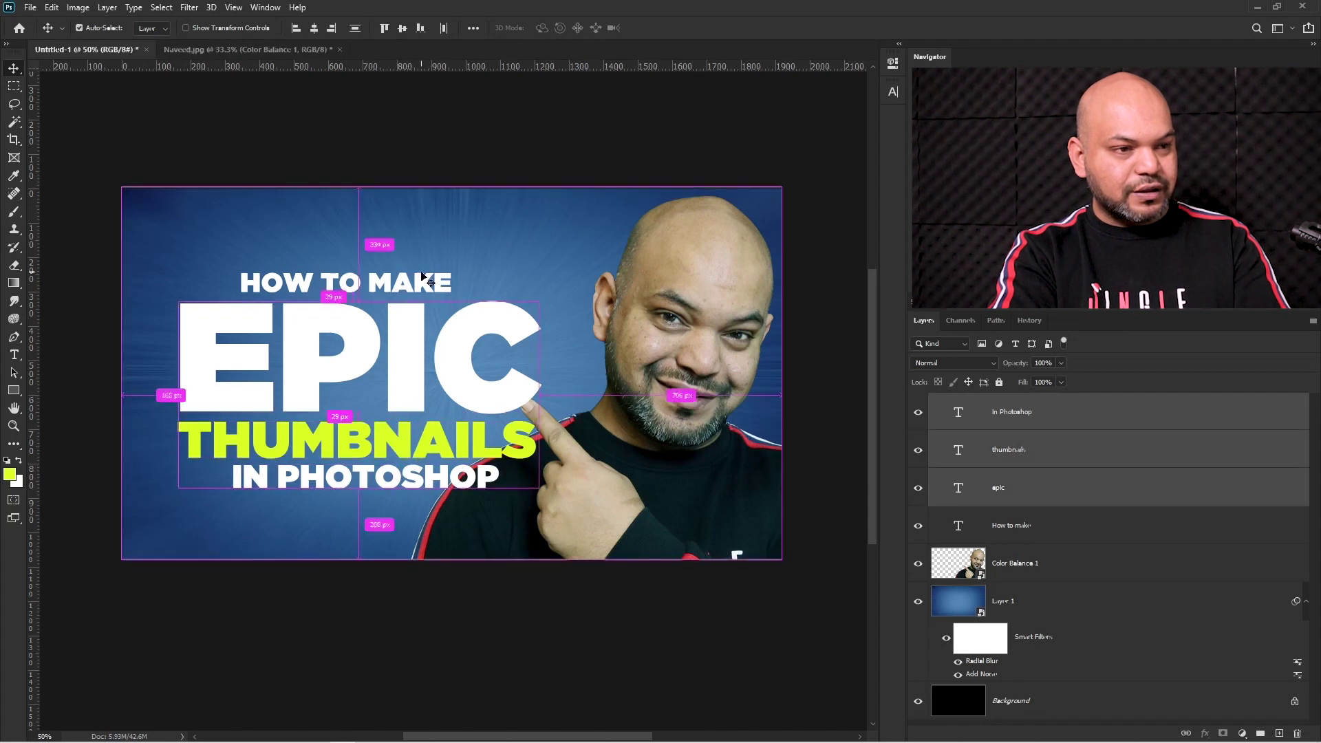
left_click(441, 254)
left_click(436, 282)
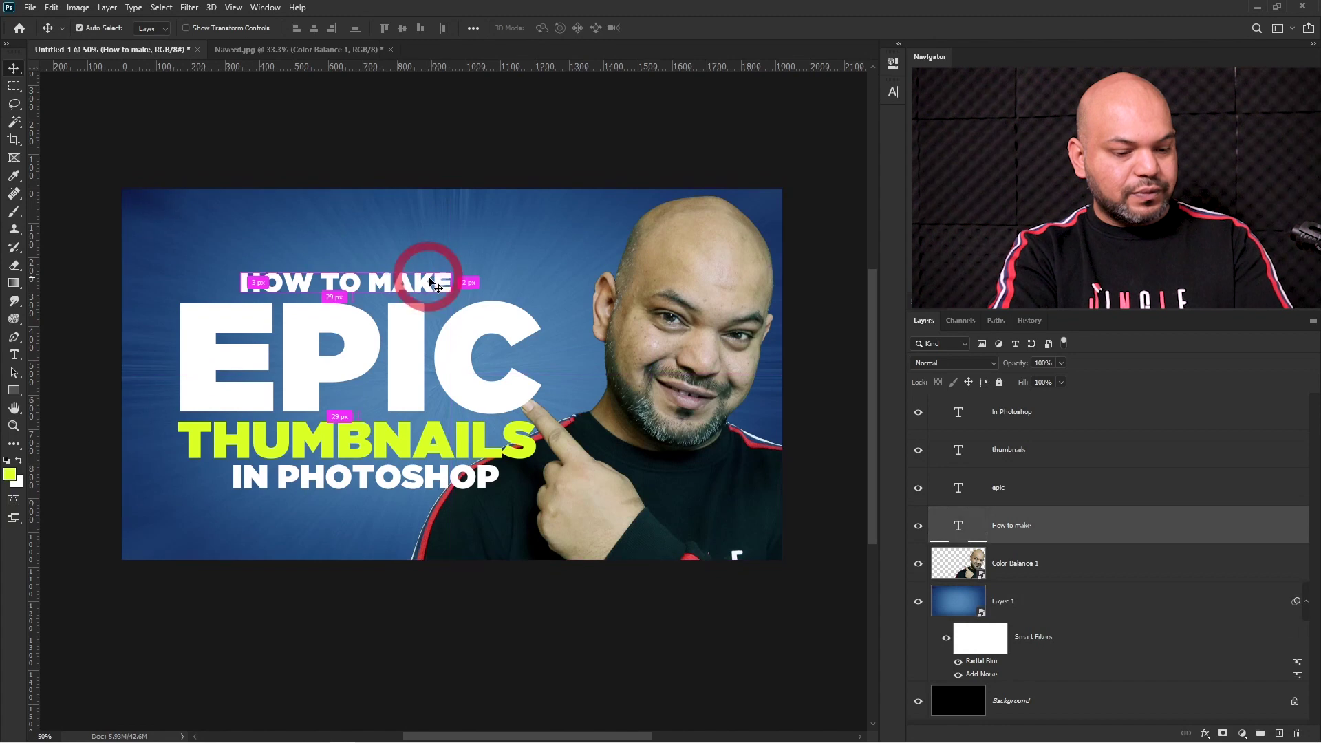
key("ctrl+t")
mouse_move(452, 269)
left_mouse_down()
mouse_move(483, 264)
mouse_move(468, 269)
left_mouse_up()
key("Return")
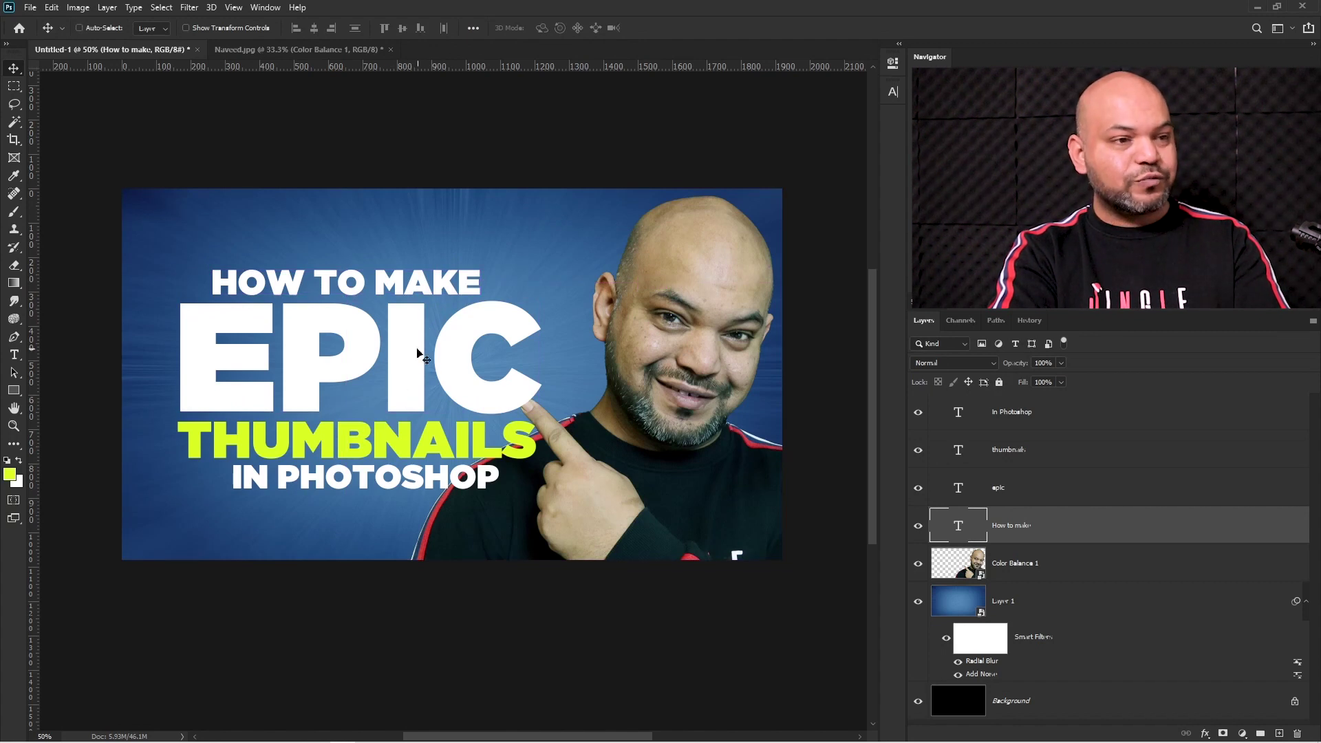
Select all four title text layers and align their horizontal centres
key("ctrl")
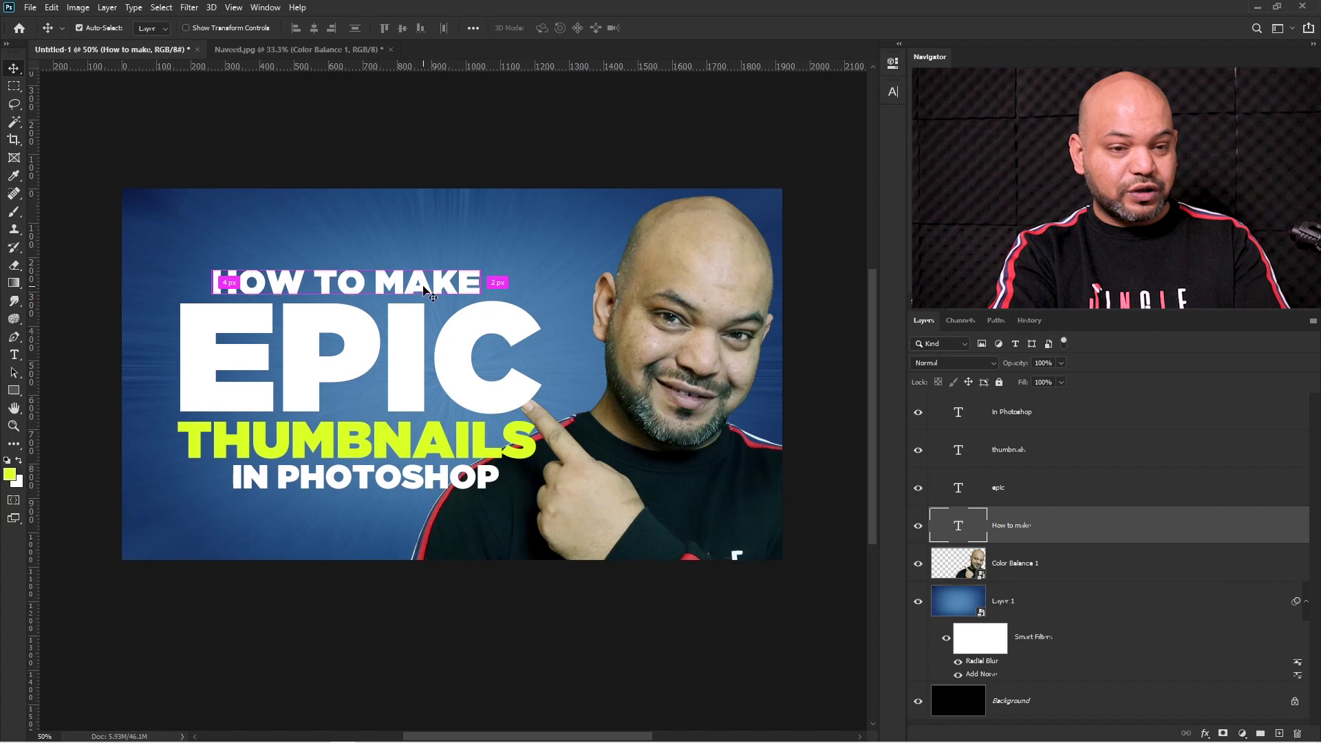
left_click(1039, 416)
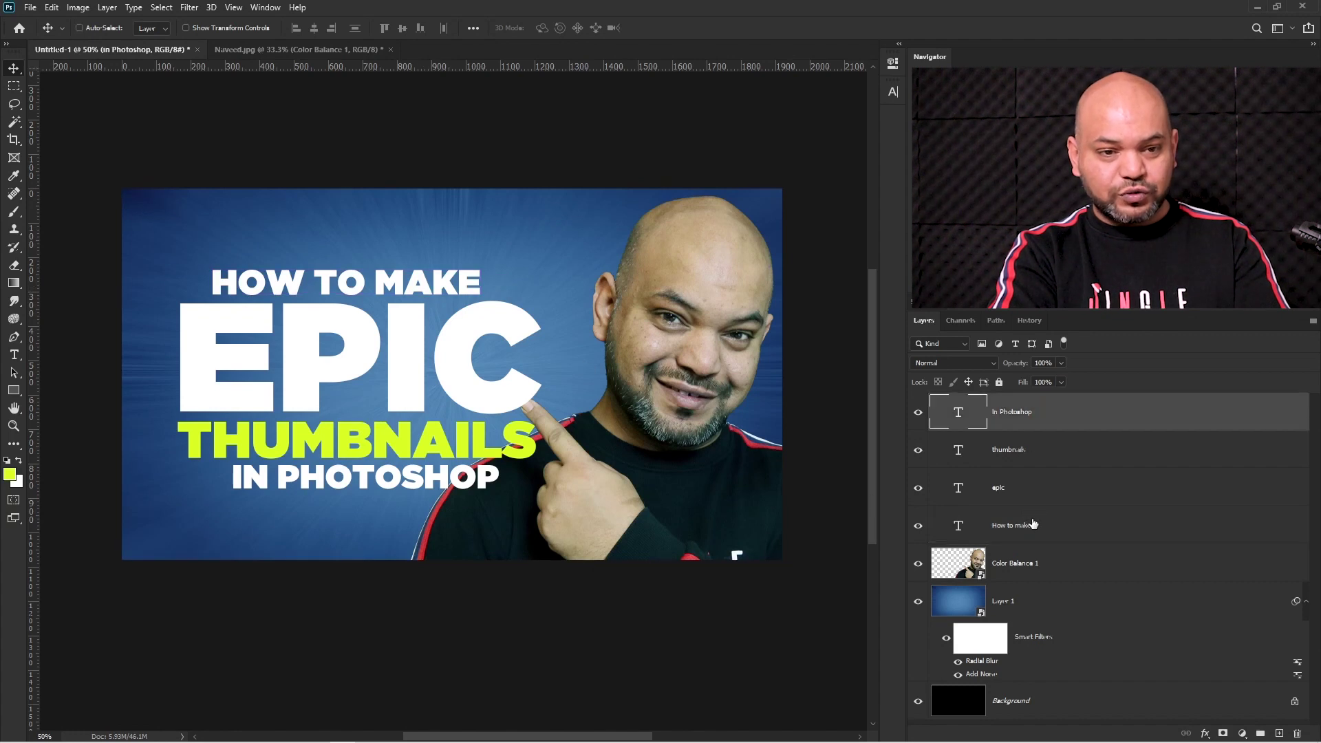
left_click(1045, 525, "shift")
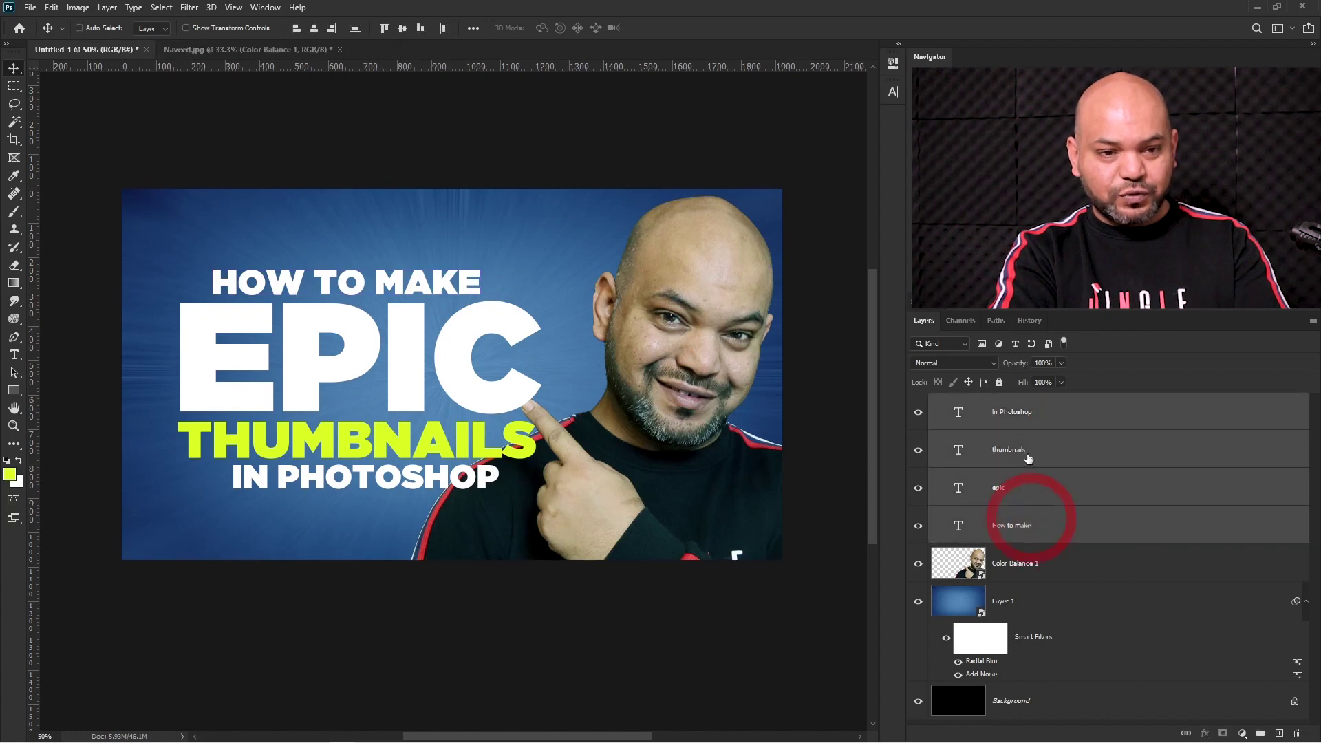
left_click(314, 28)
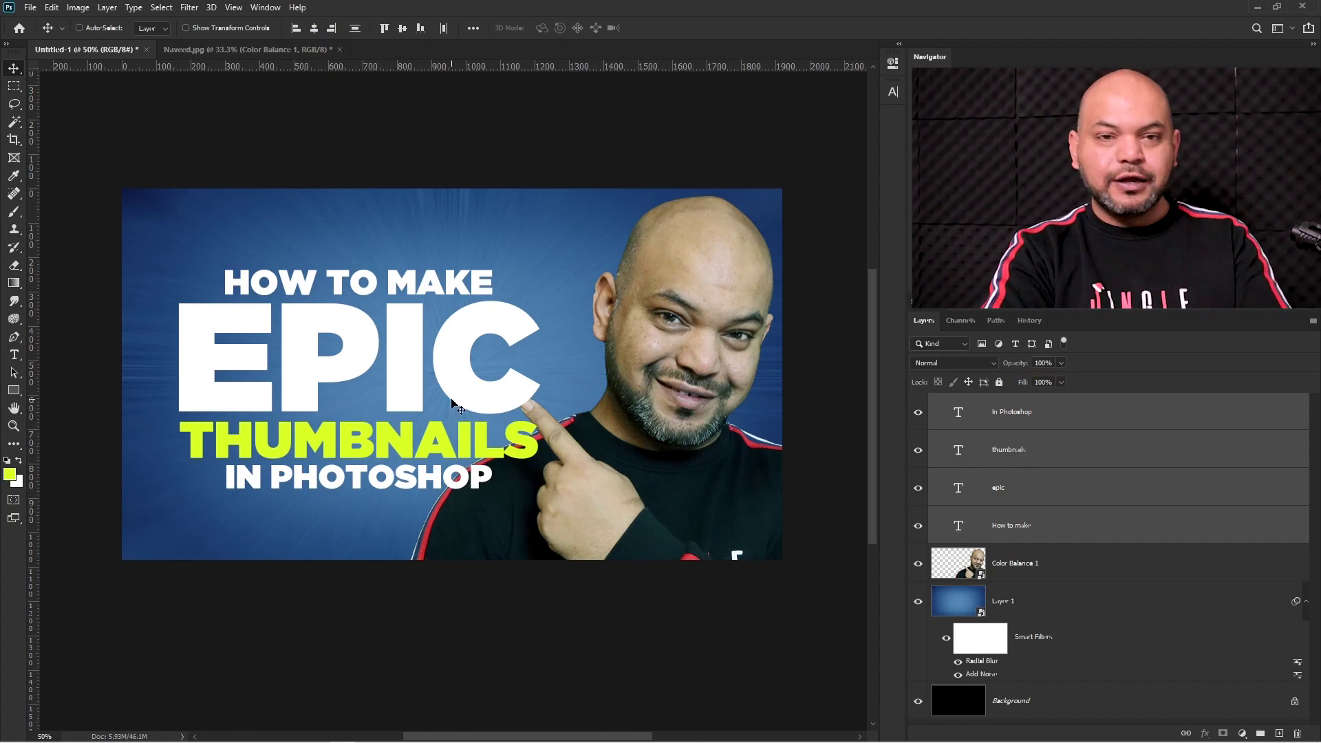
Scale up the four title lines together and position them beside the portrait's face
key("ctrl+t")
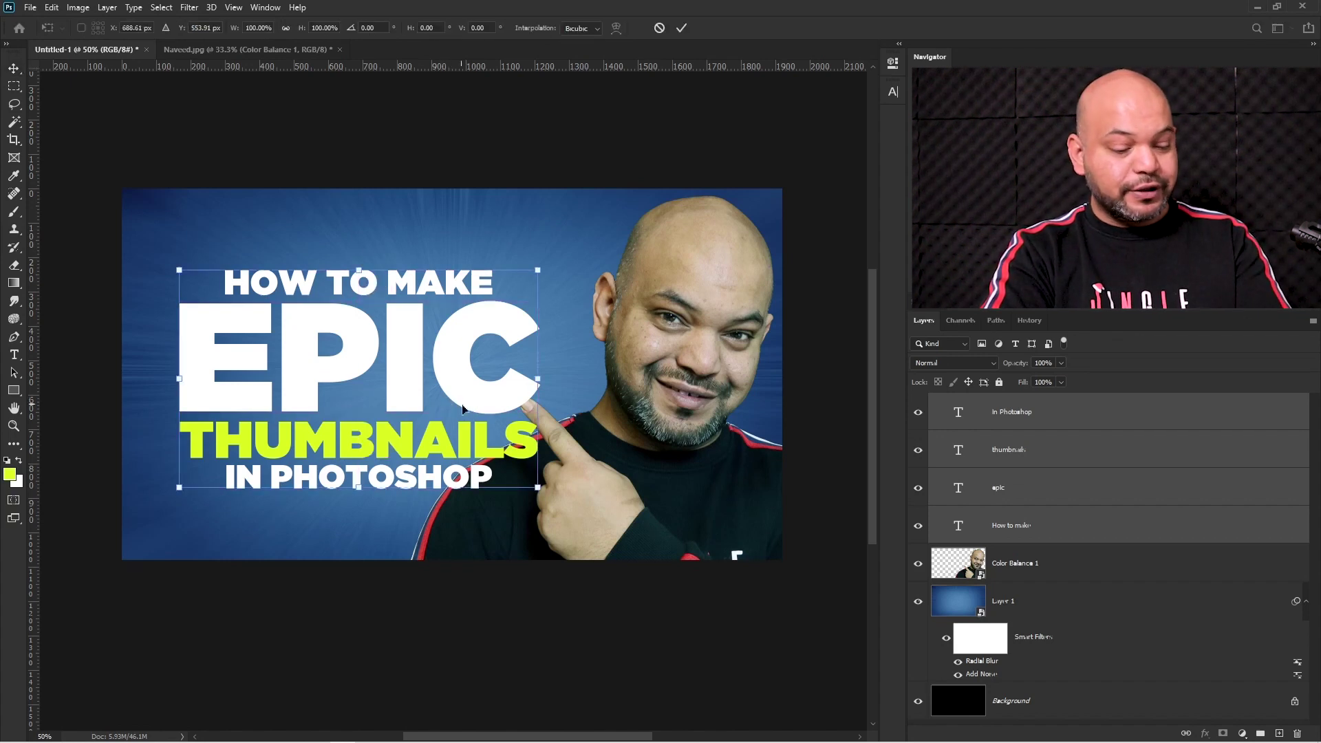
left_click_drag(540, 492, 555, 517)
left_click_drag(534, 411, 540, 406)
double_click(540, 405)
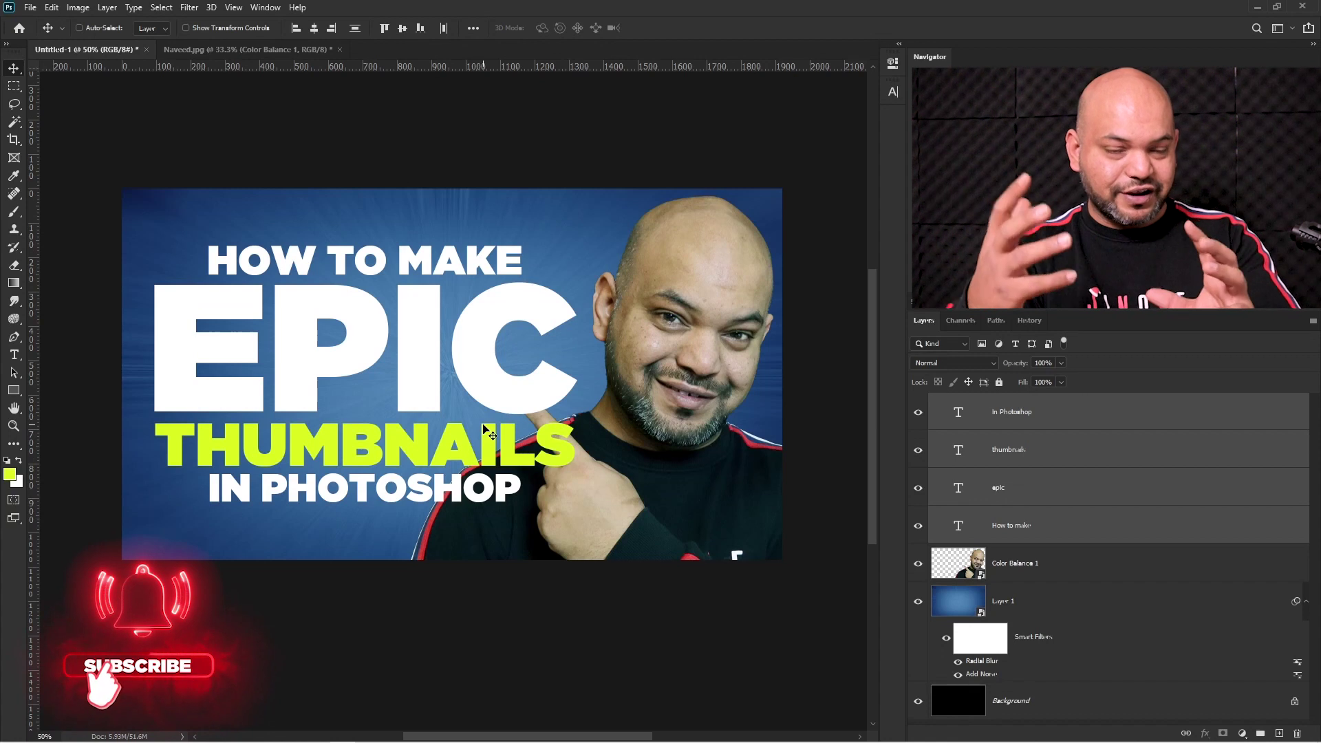
key("ctrl")
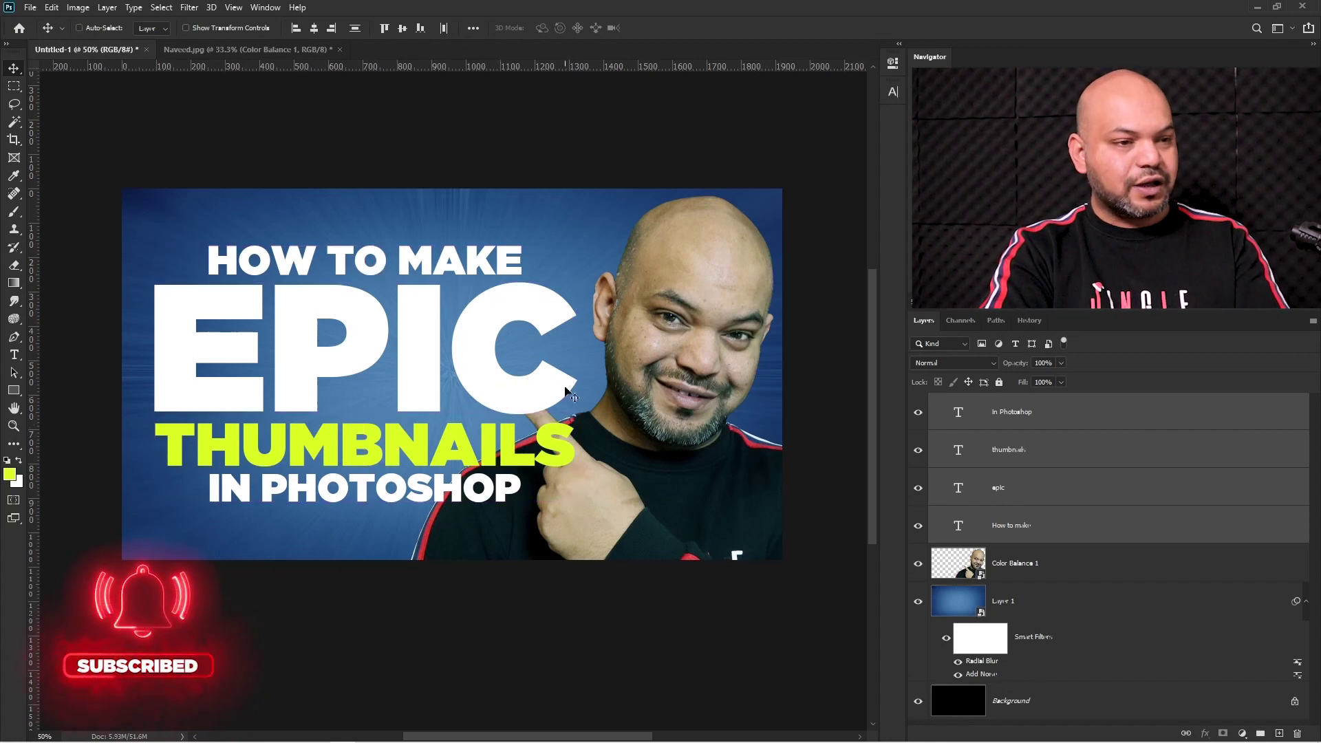
Add a black Multiply drop shadow to the EPIC text with 58% opacity, 153° angle, 20 px distance and 18 px size
left_click(1018, 526)
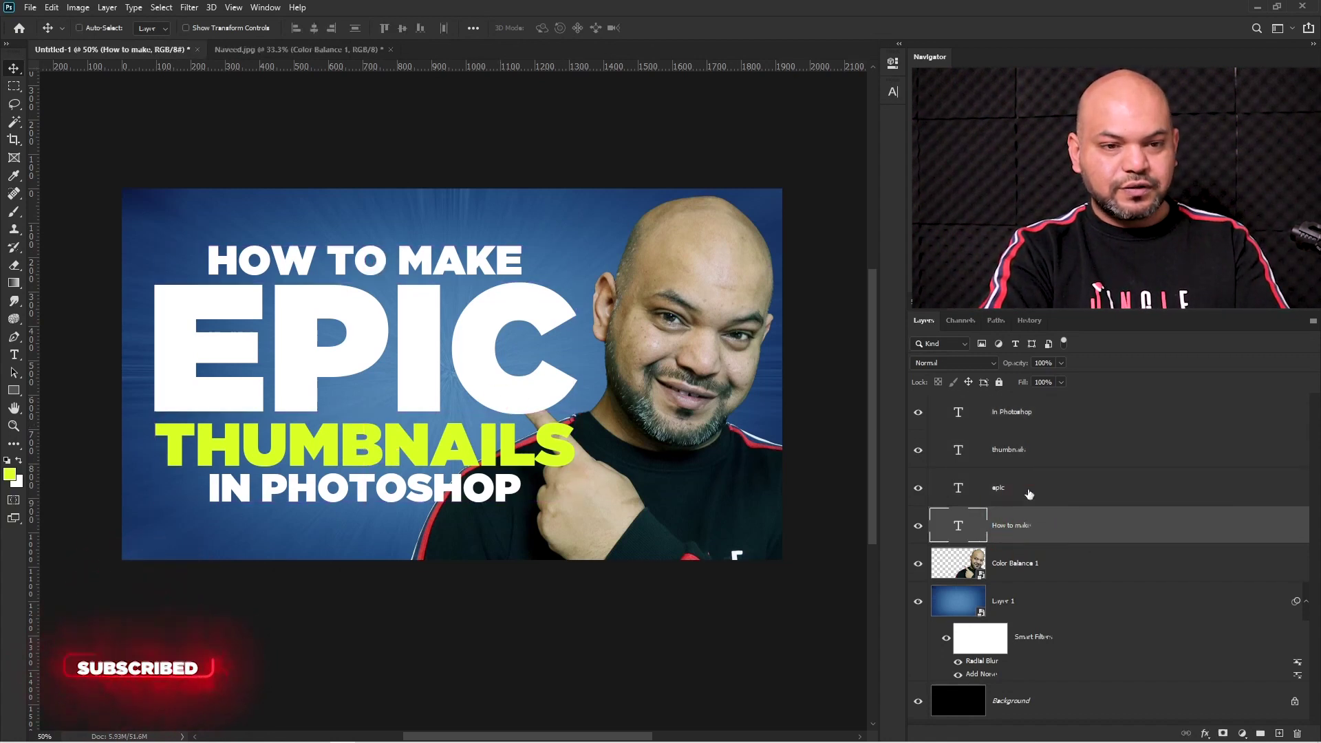
double_click(1216, 493)
left_click_drag(1095, 225, 1113, 352)
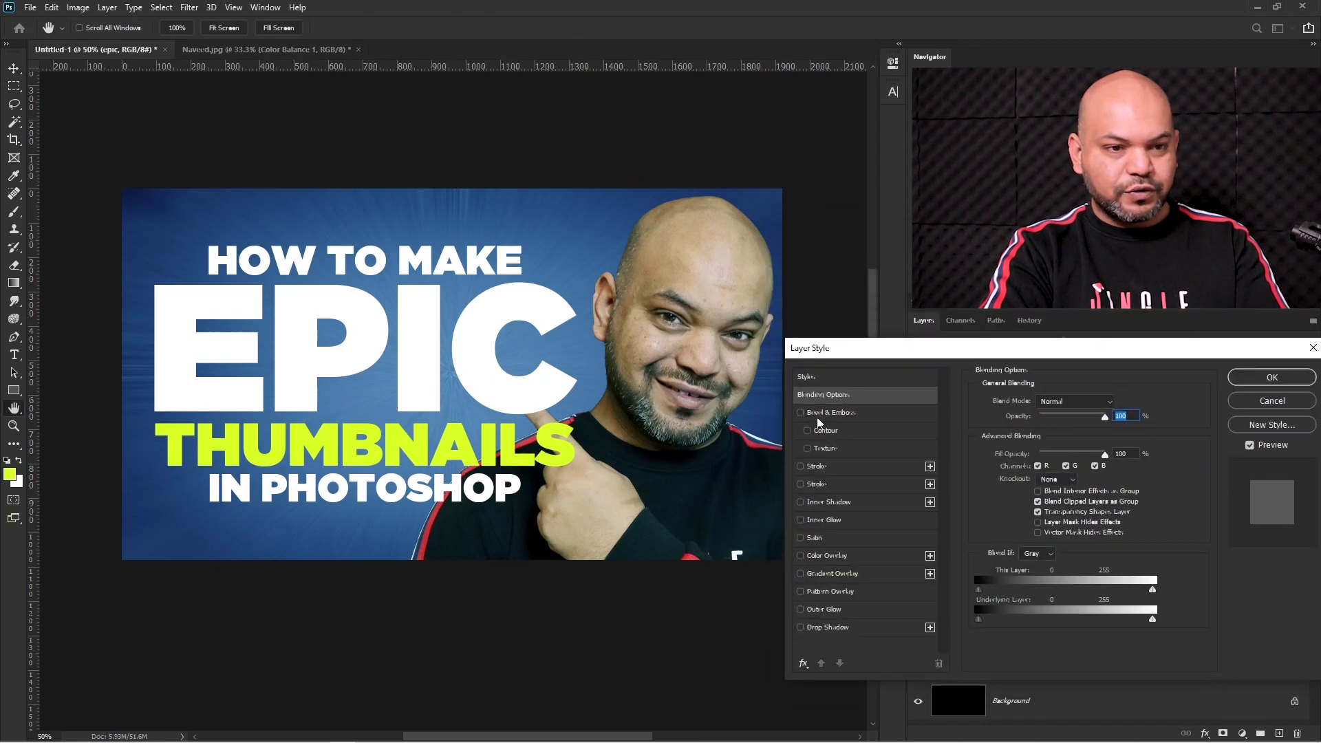
left_click(820, 627)
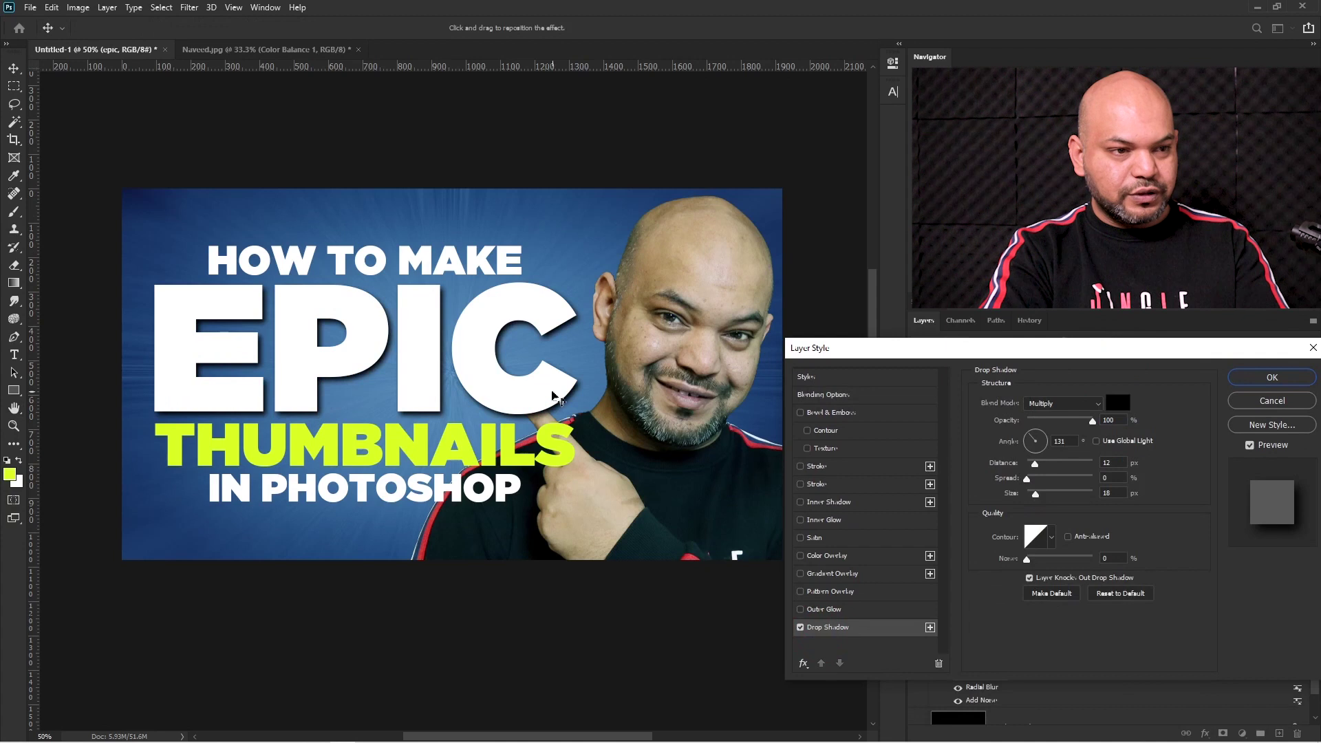
left_click_drag(530, 392, 500, 389)
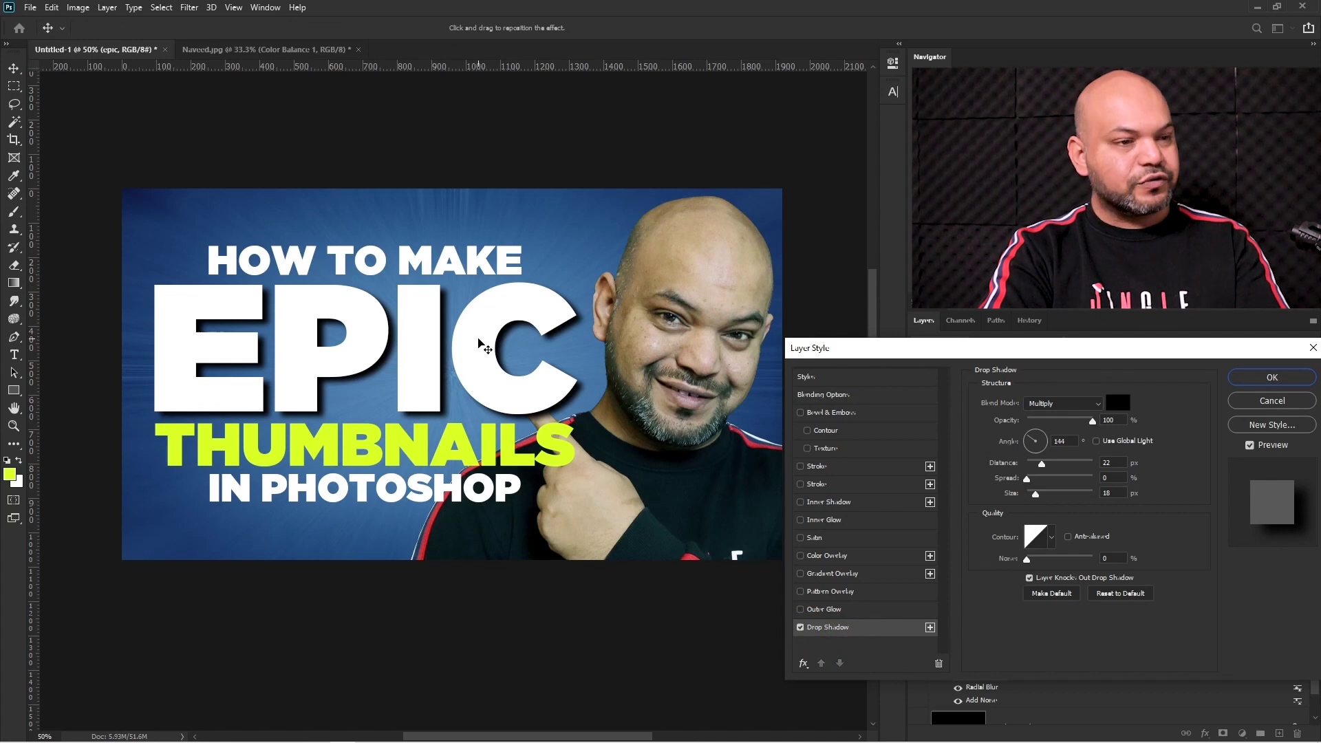
left_click_drag(506, 384, 506, 389)
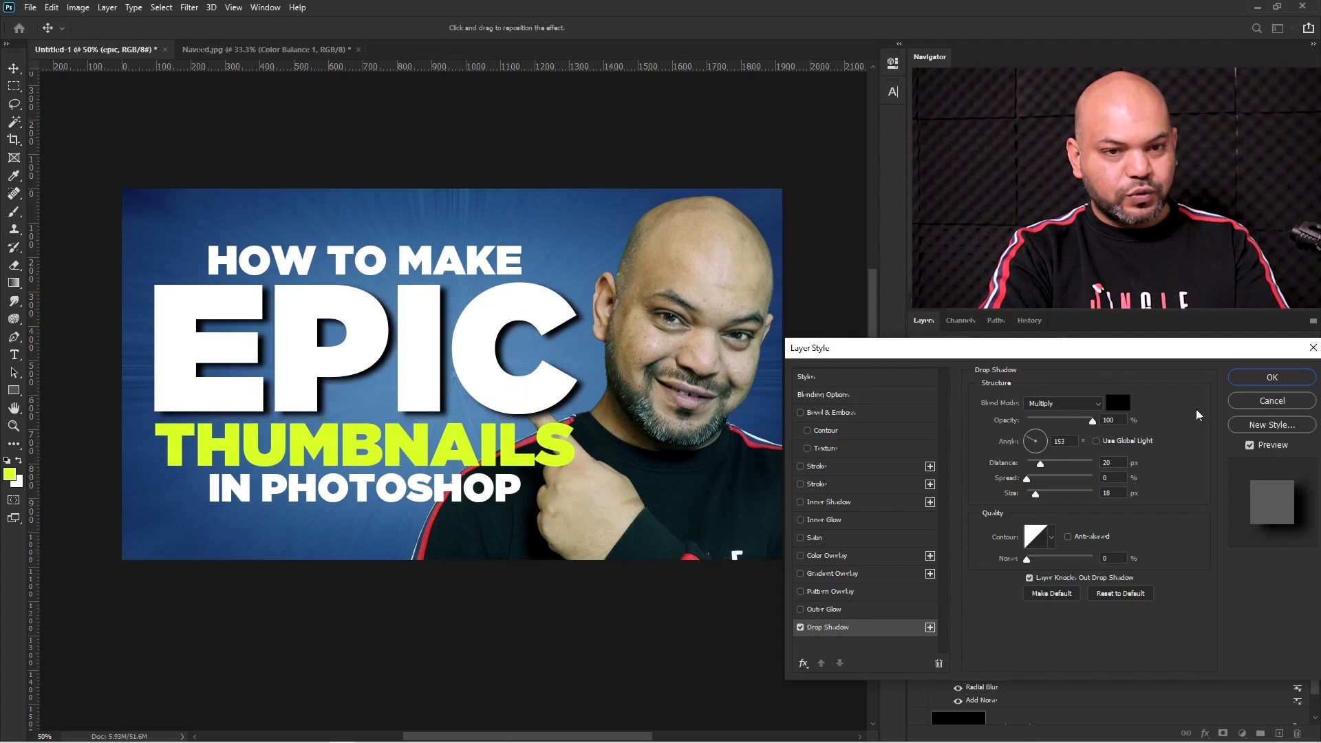
left_click_drag(1090, 419, 1060, 435)
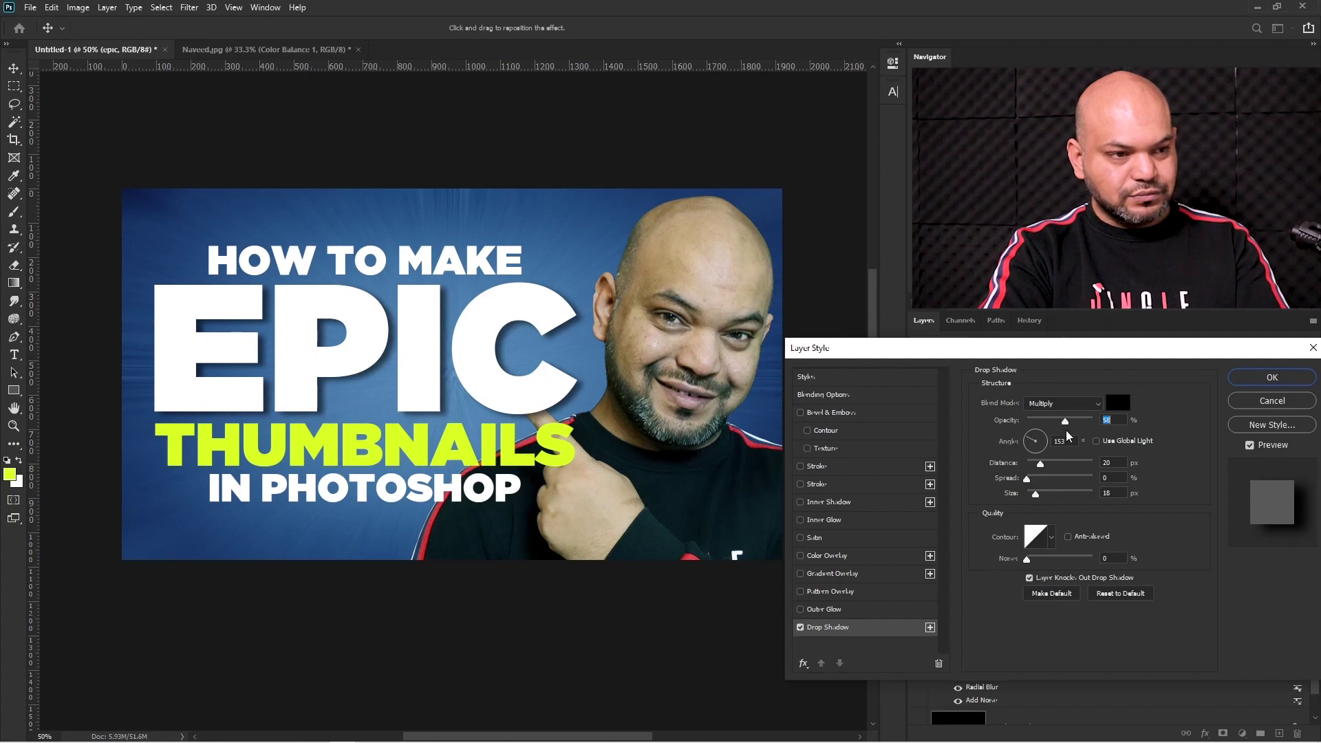
left_click(1248, 373)
Add a black Multiply drop shadow to the THUMBNAILS text with 58% opacity, 160° angle, 21 px distance and 18 px size
left_click(958, 454)
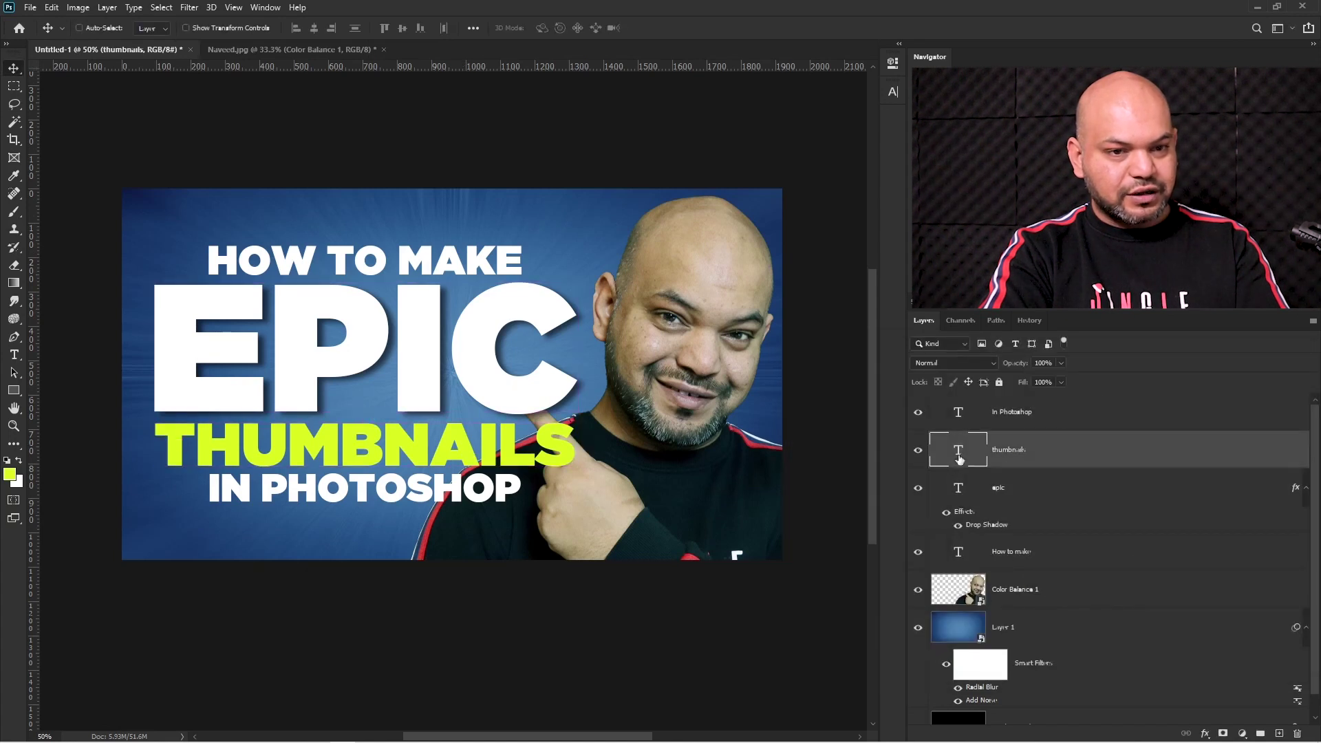
double_click(1140, 448)
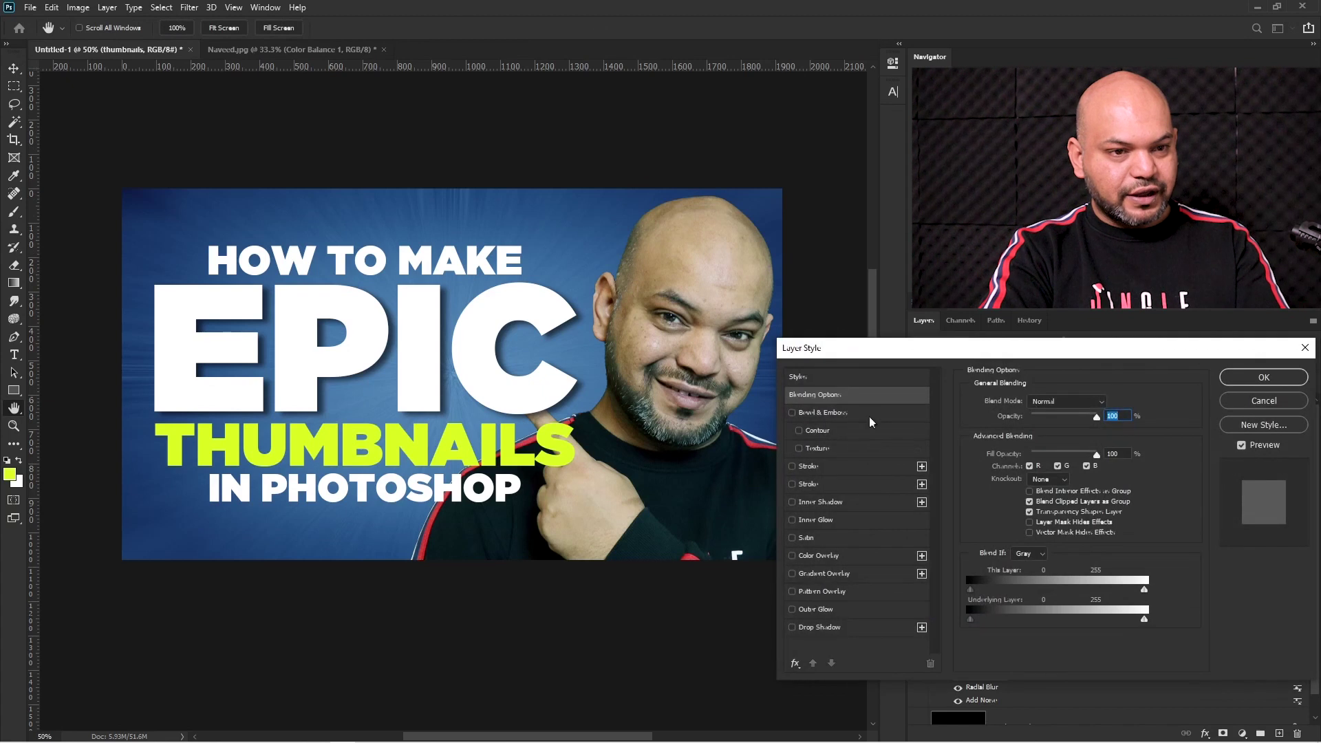
left_click(821, 627)
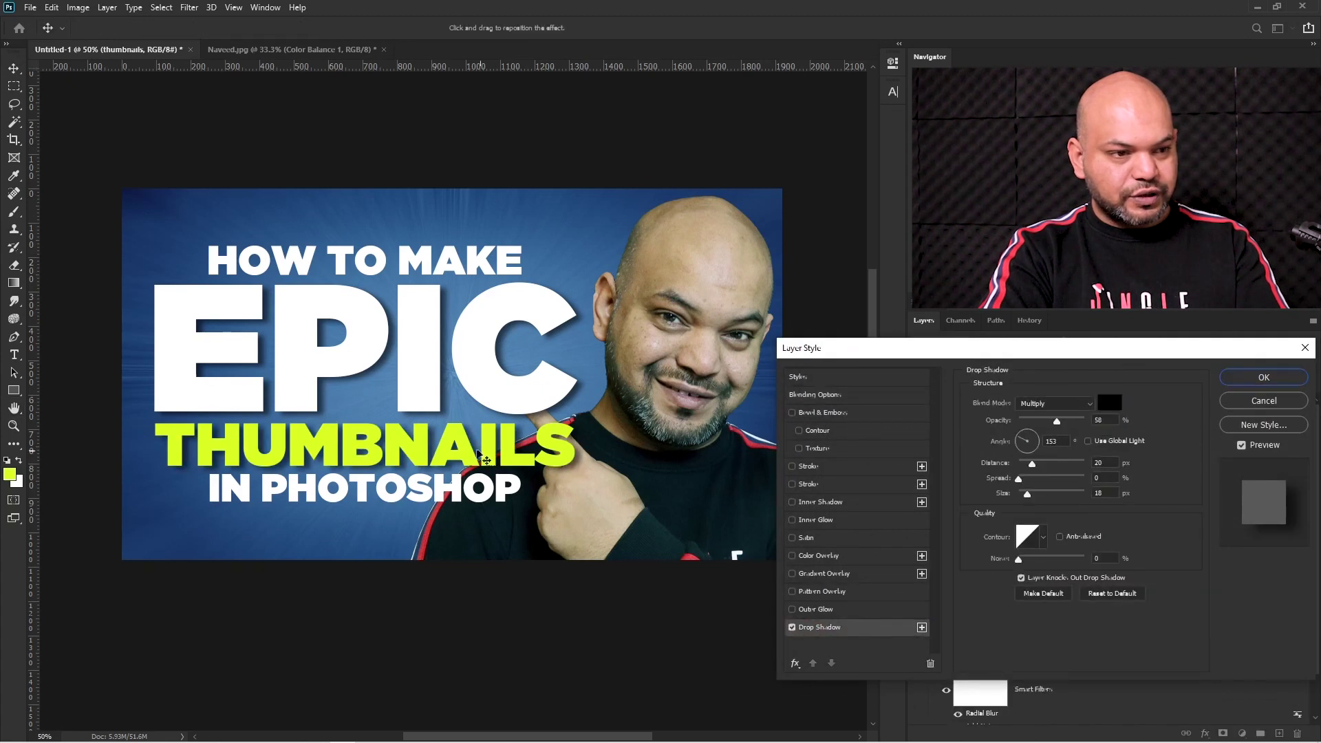
left_click_drag(455, 464, 458, 463)
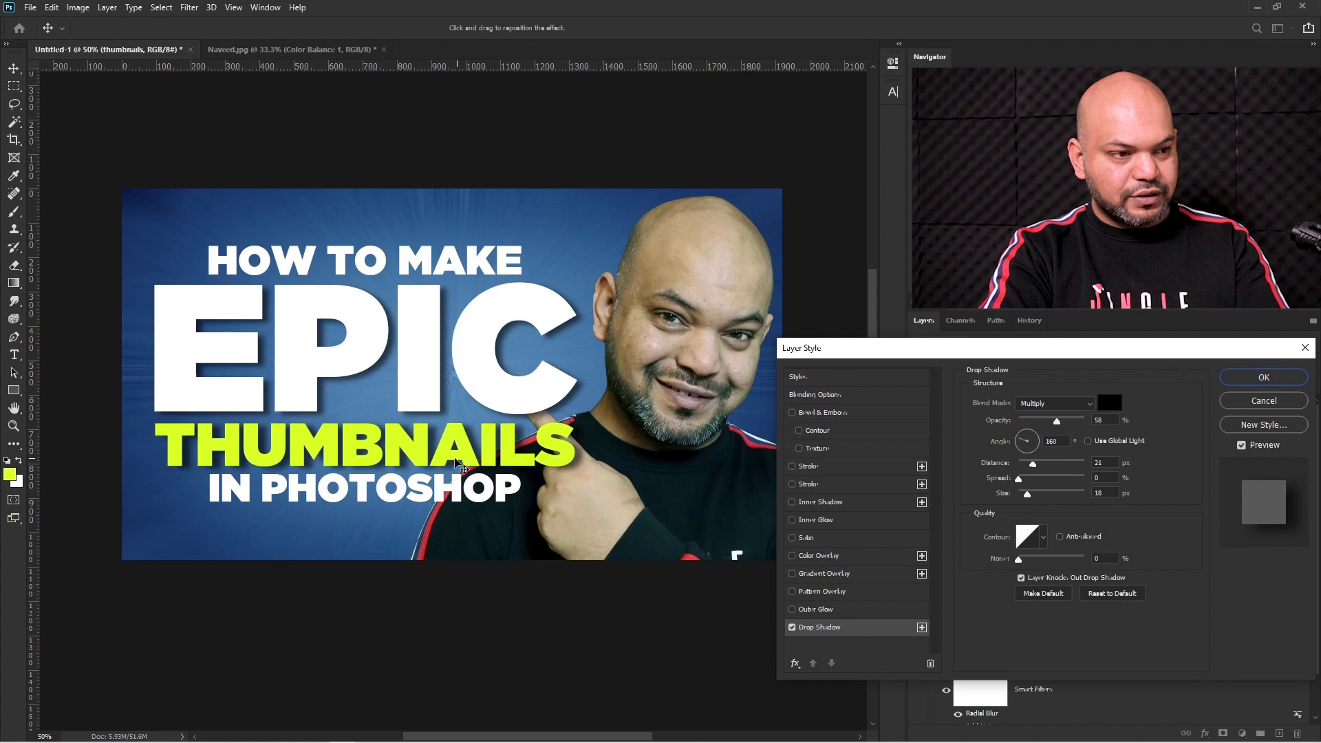
left_click(1264, 377)
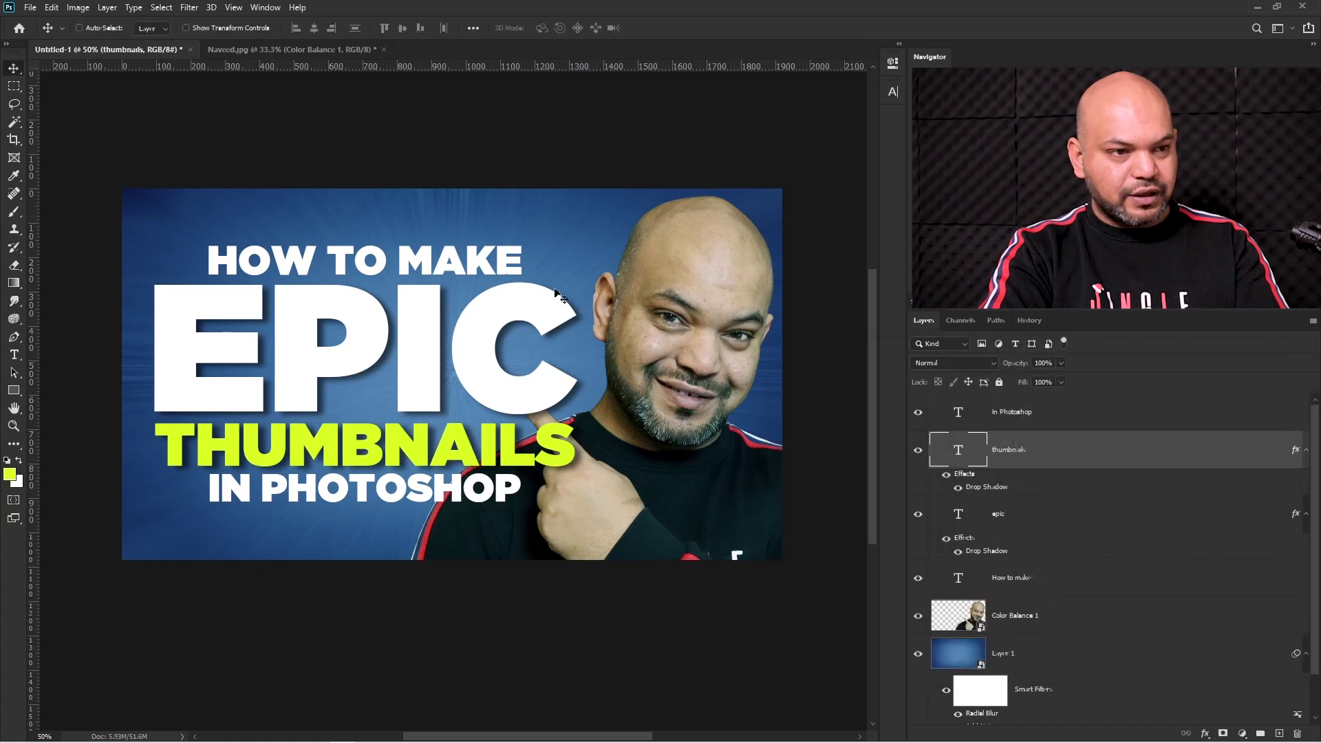
Nudge the HOW TO MAKE text slightly and place a yellow rectangle about 964 by 114 px behind it
left_click_drag(419, 260, 416, 258)
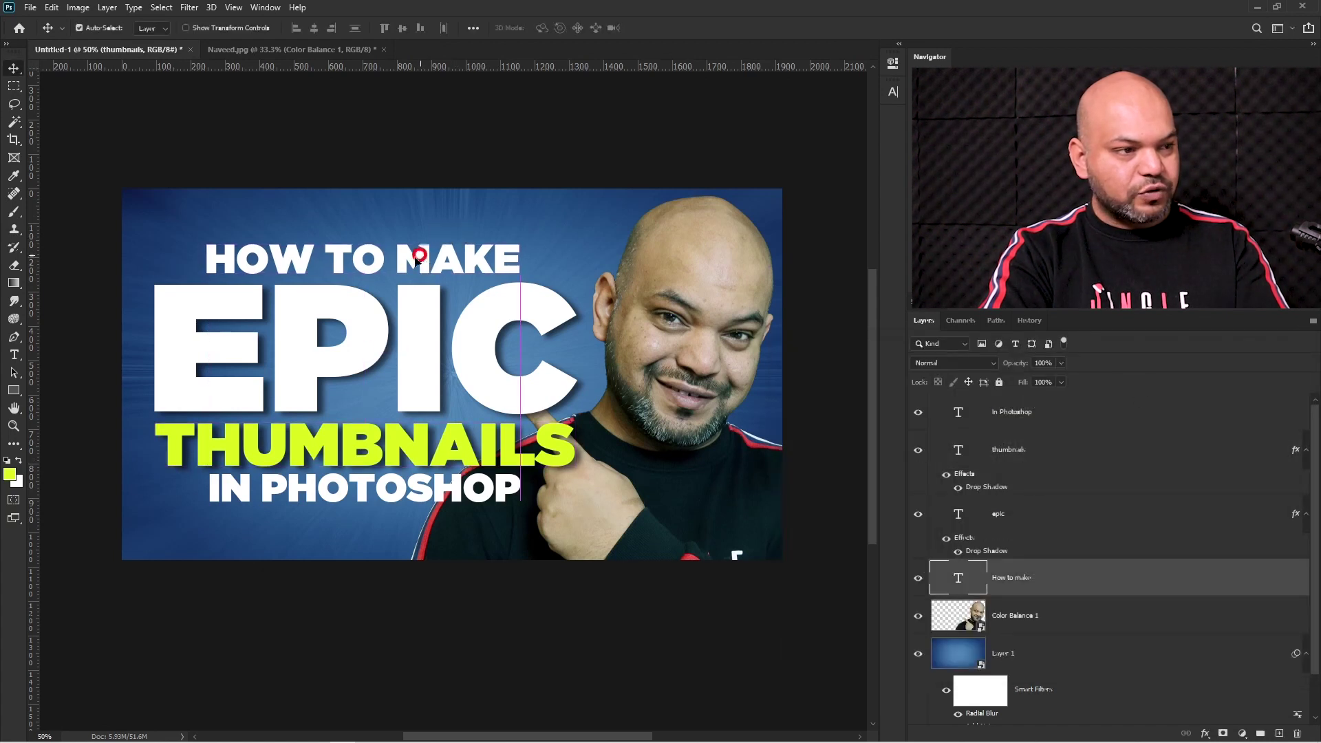
left_click(14, 390)
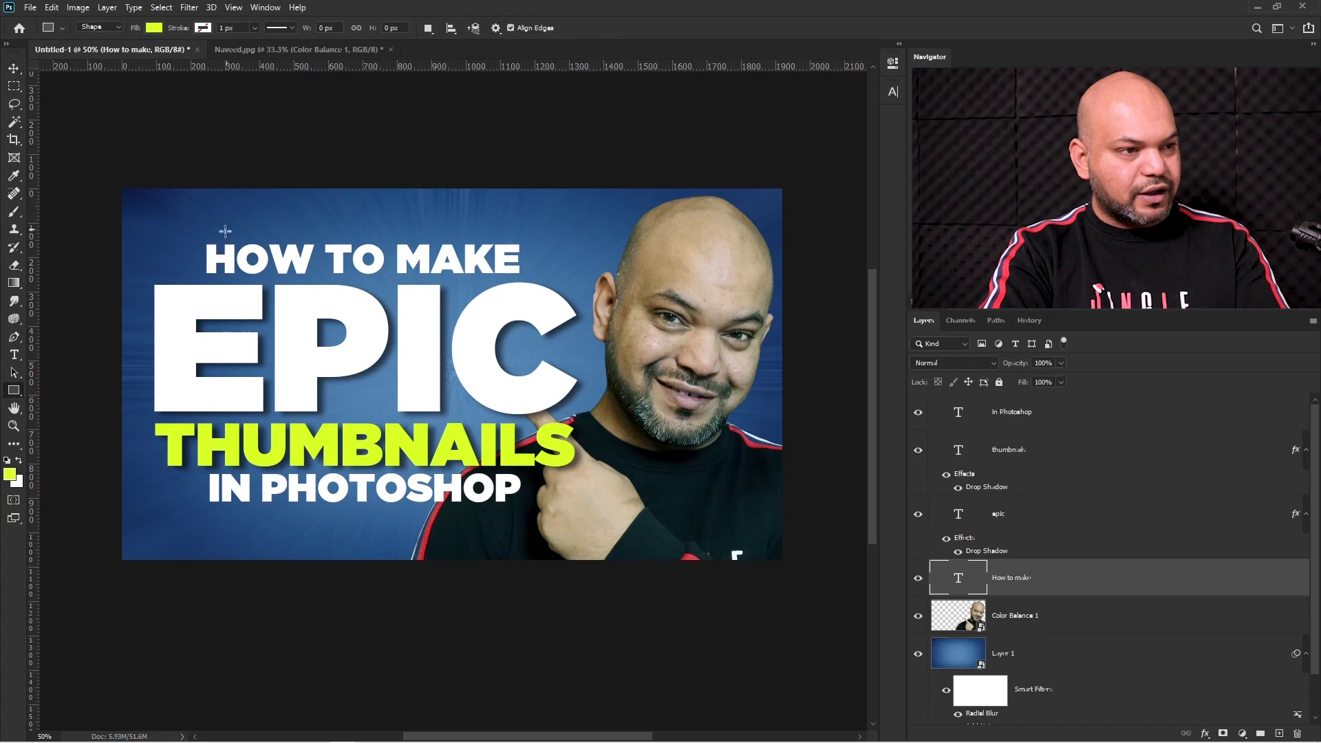
mouse_move(195, 239)
left_mouse_down()
mouse_move(364, 243)
mouse_move(526, 277)
left_mouse_up()
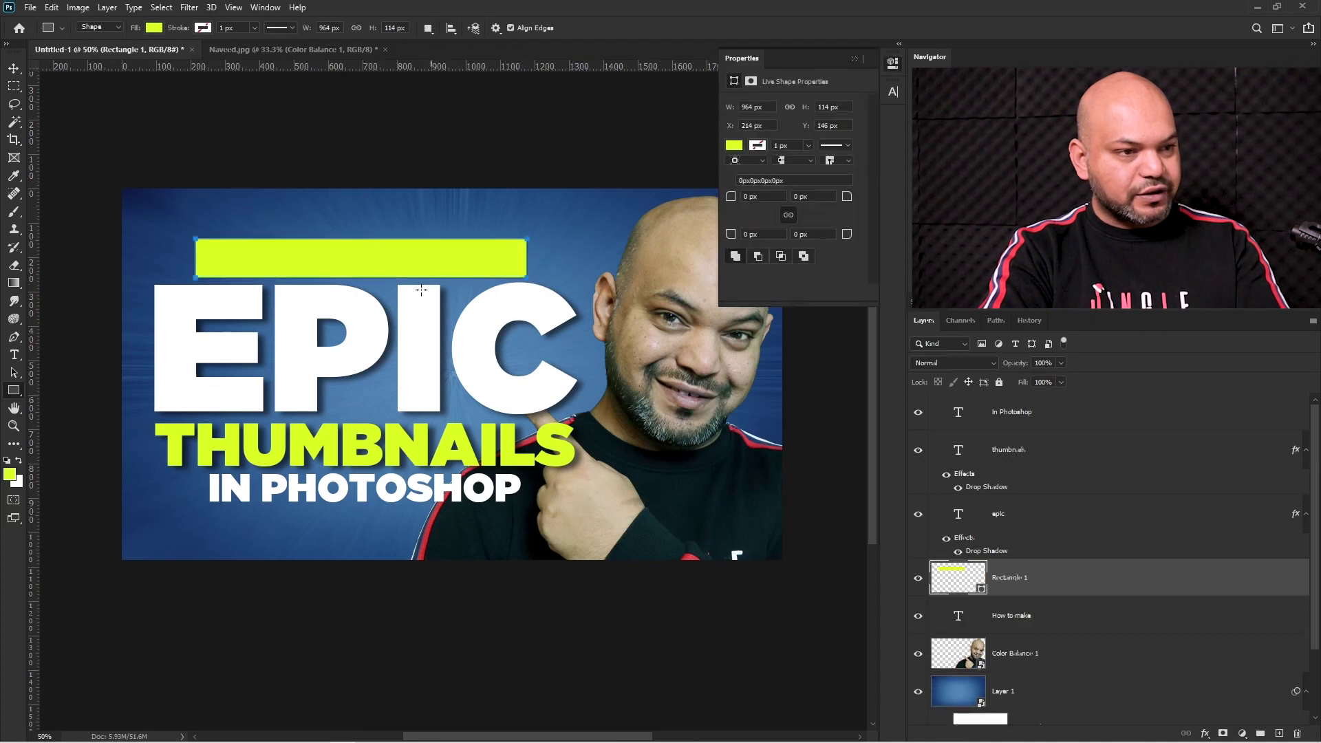
key("v")
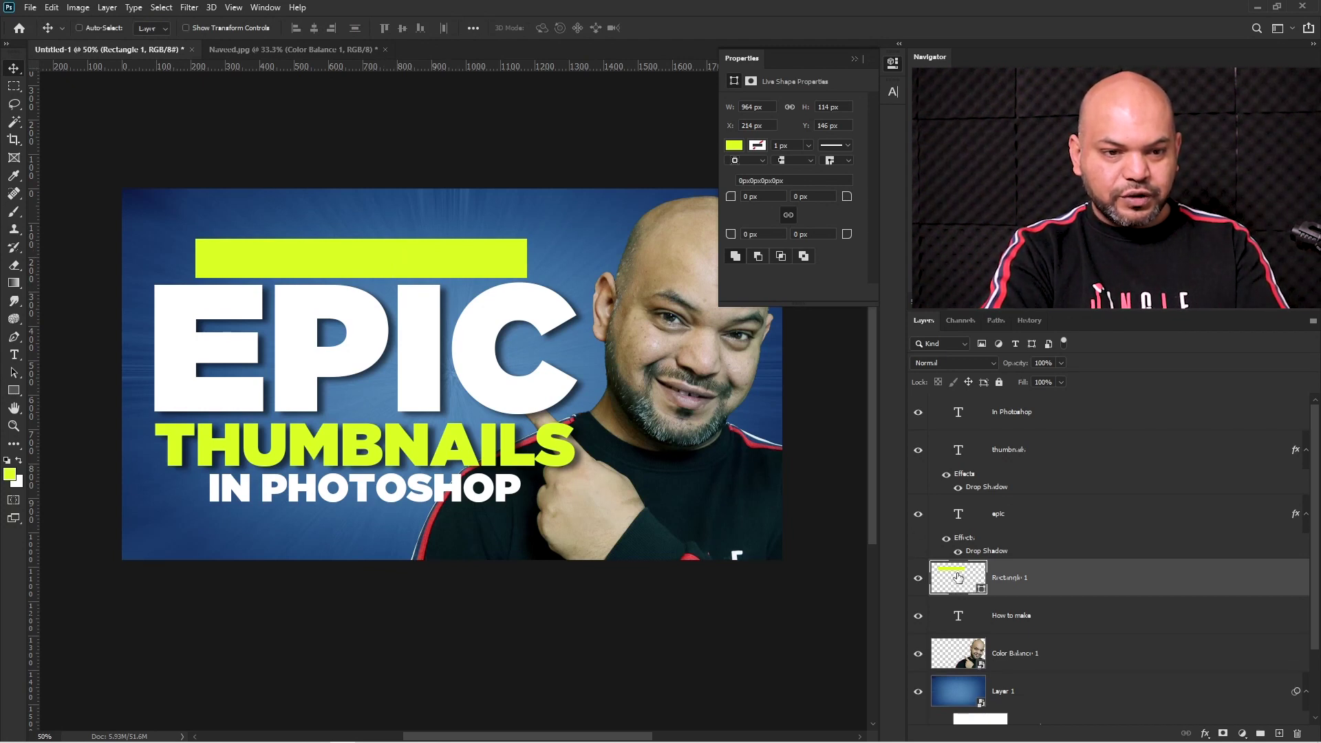
left_click_drag(957, 576, 961, 624)
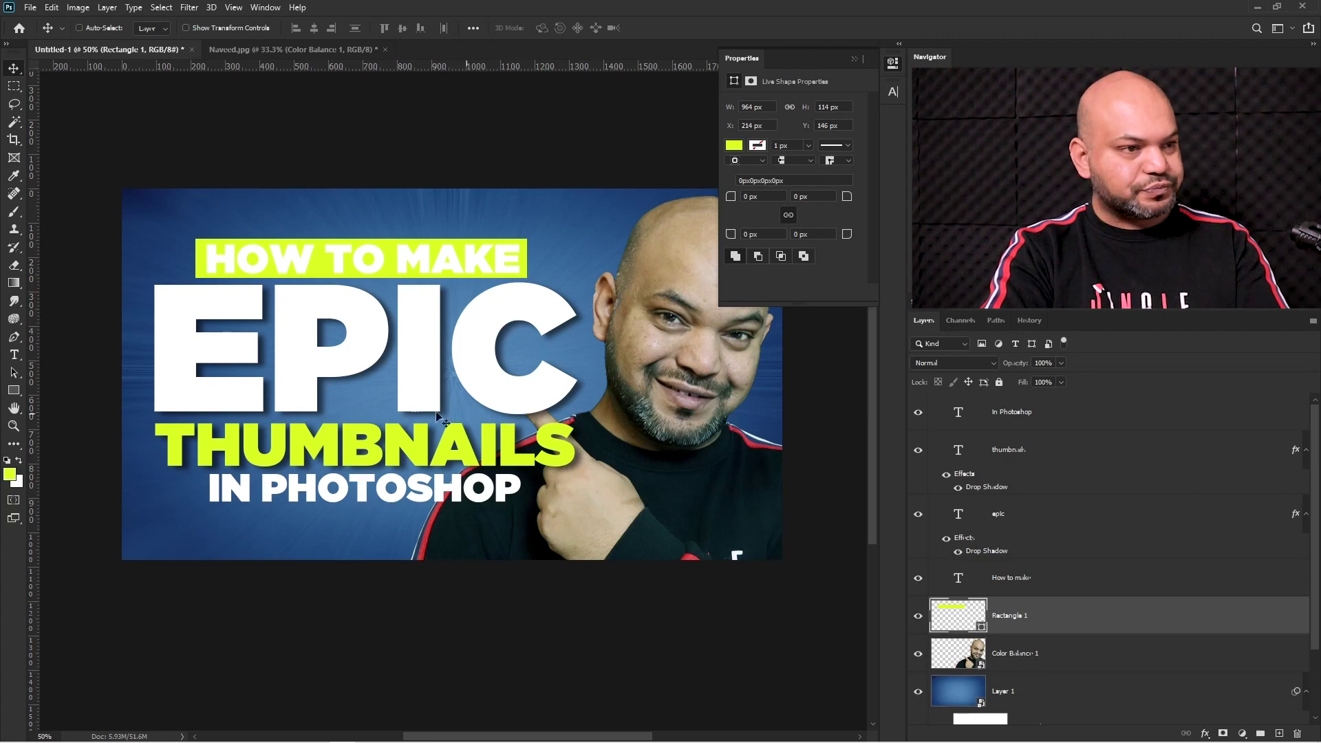
Recolour the entire HOW TO MAKE text to black (000000)
left_click(1017, 587)
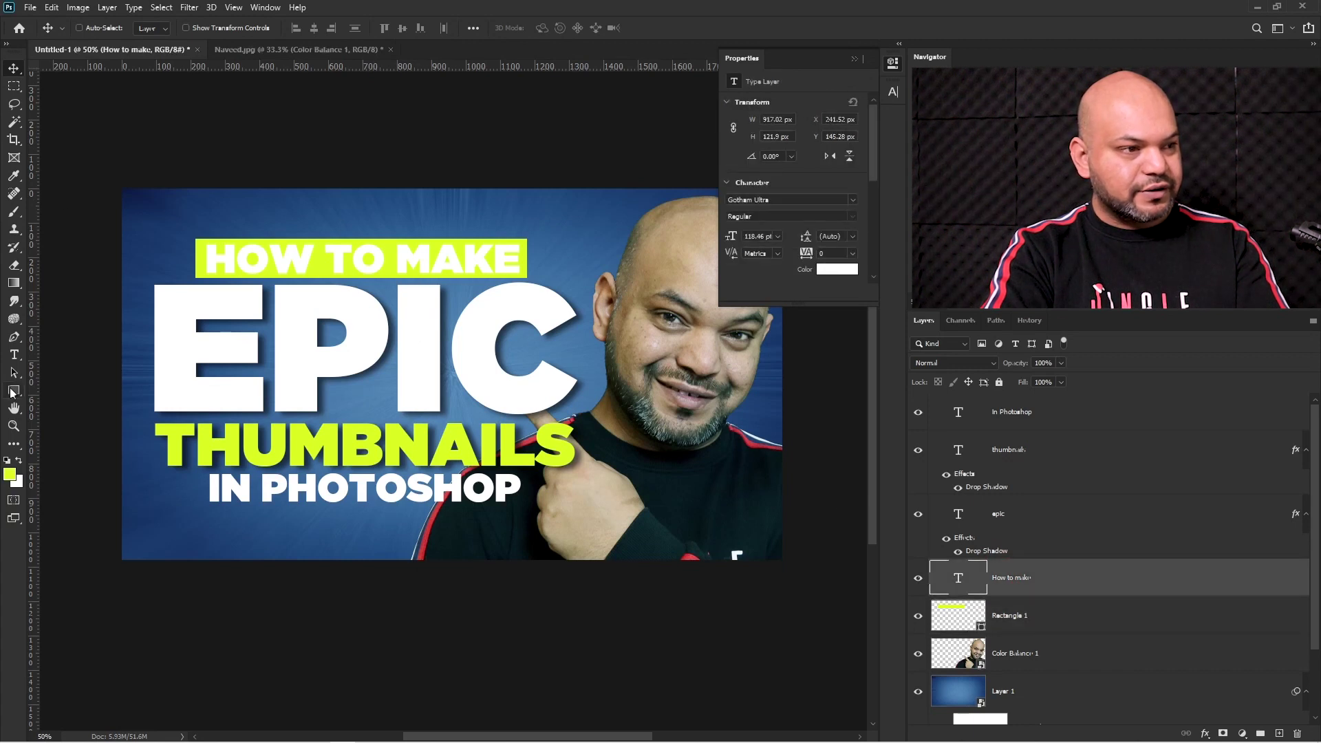
left_click(14, 356)
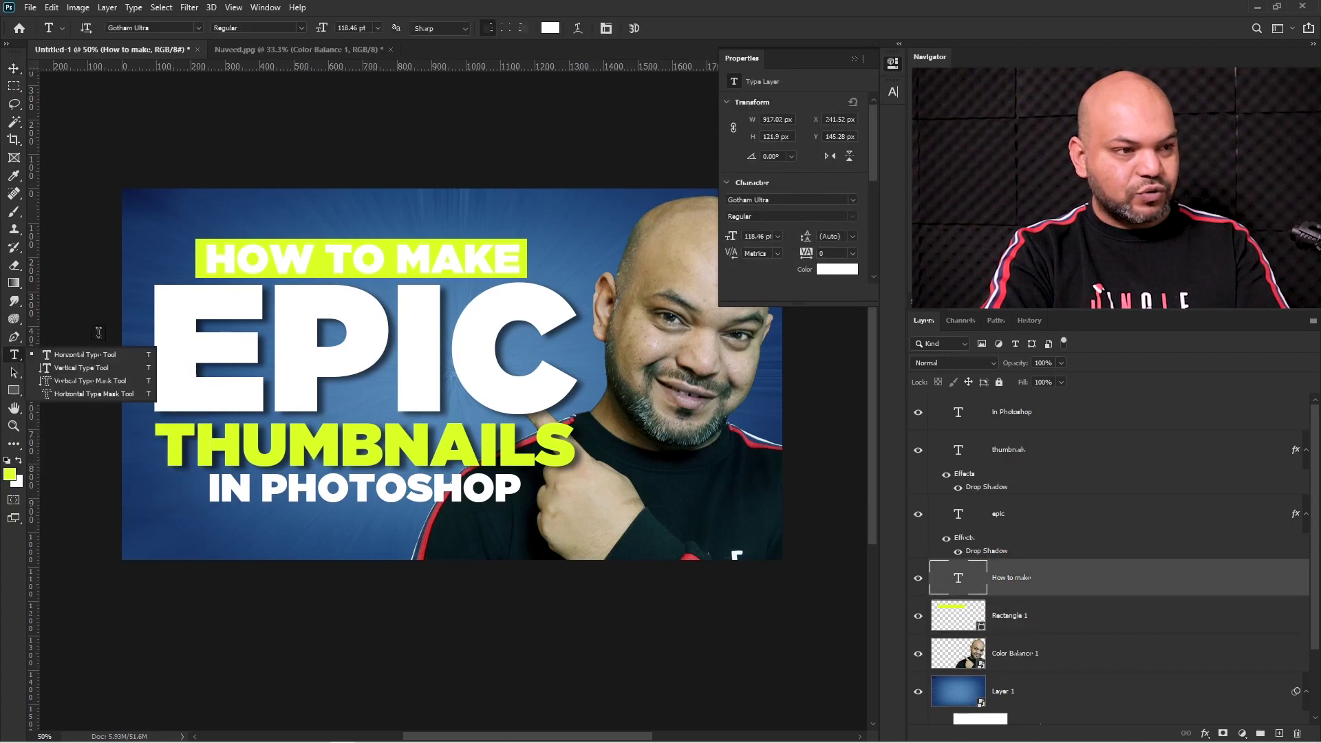
double_click(242, 261)
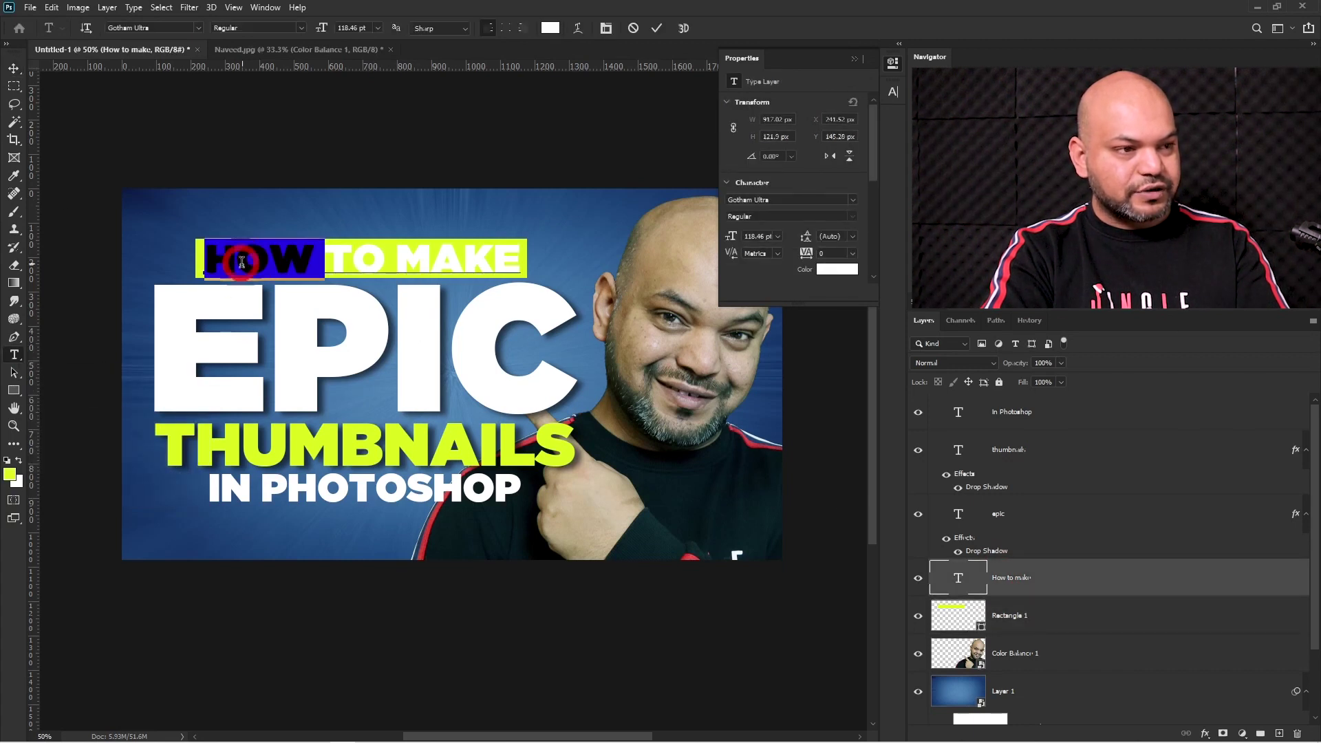
triple_click(507, 250)
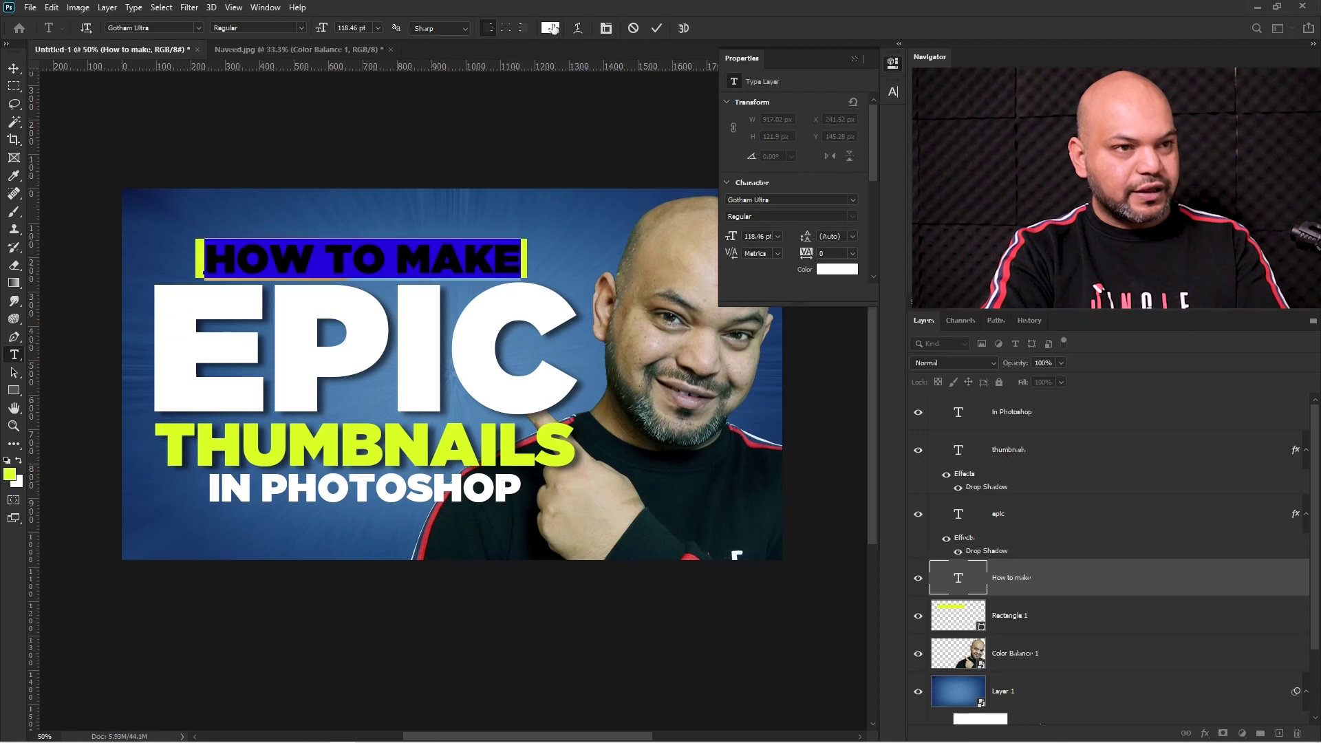
left_click(550, 28)
type("000000")
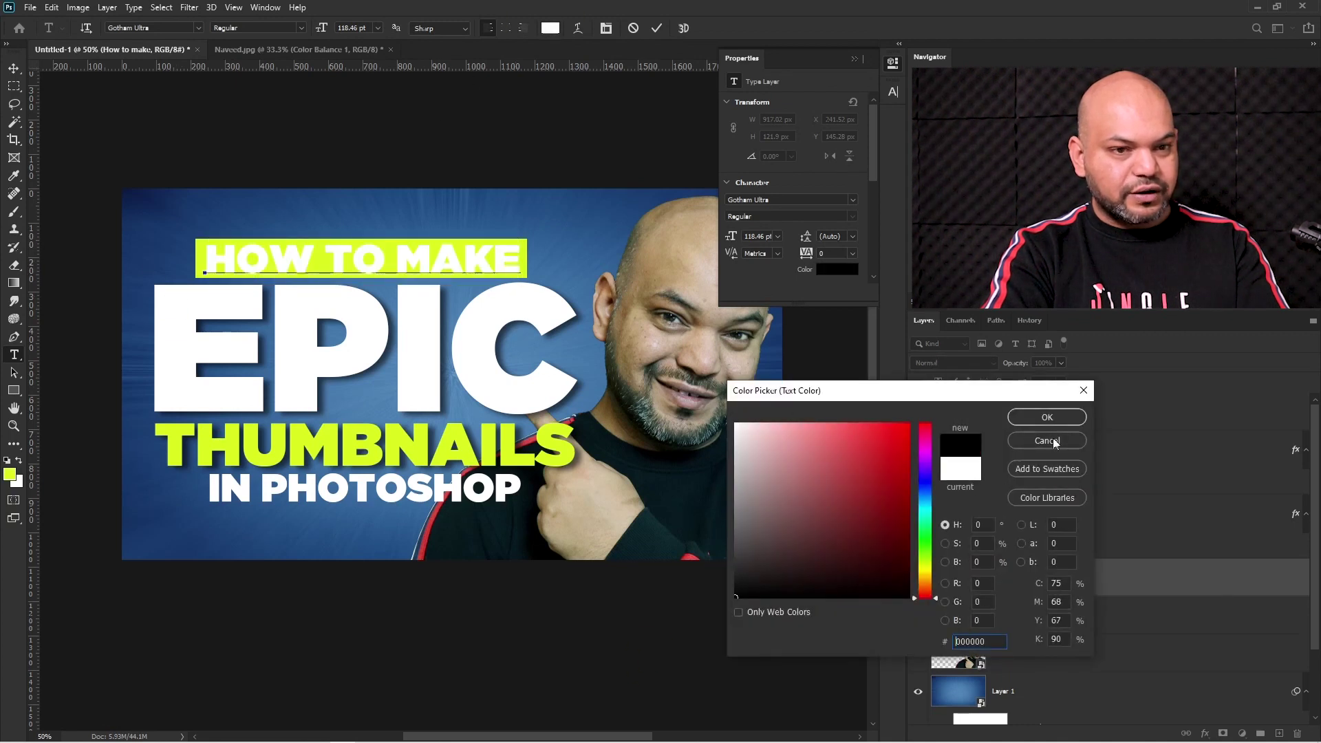
left_click(1046, 416)
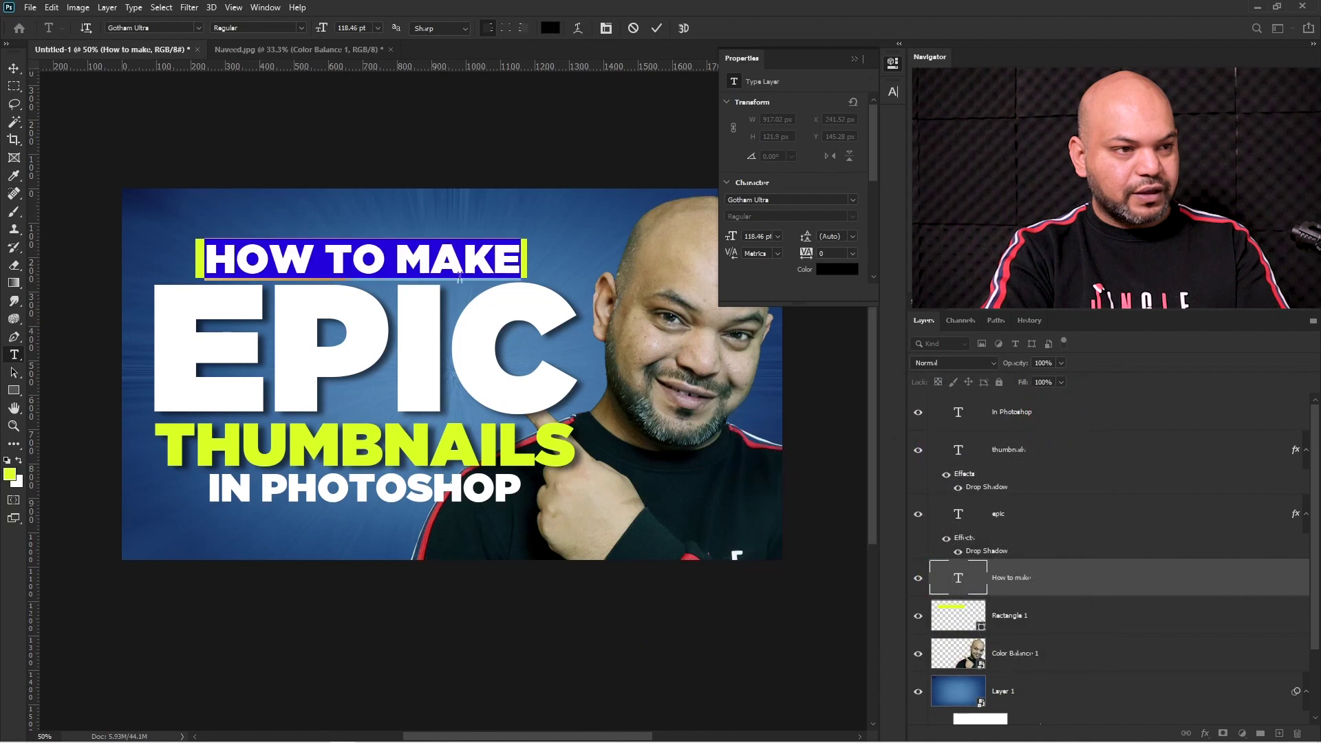
left_click(14, 68)
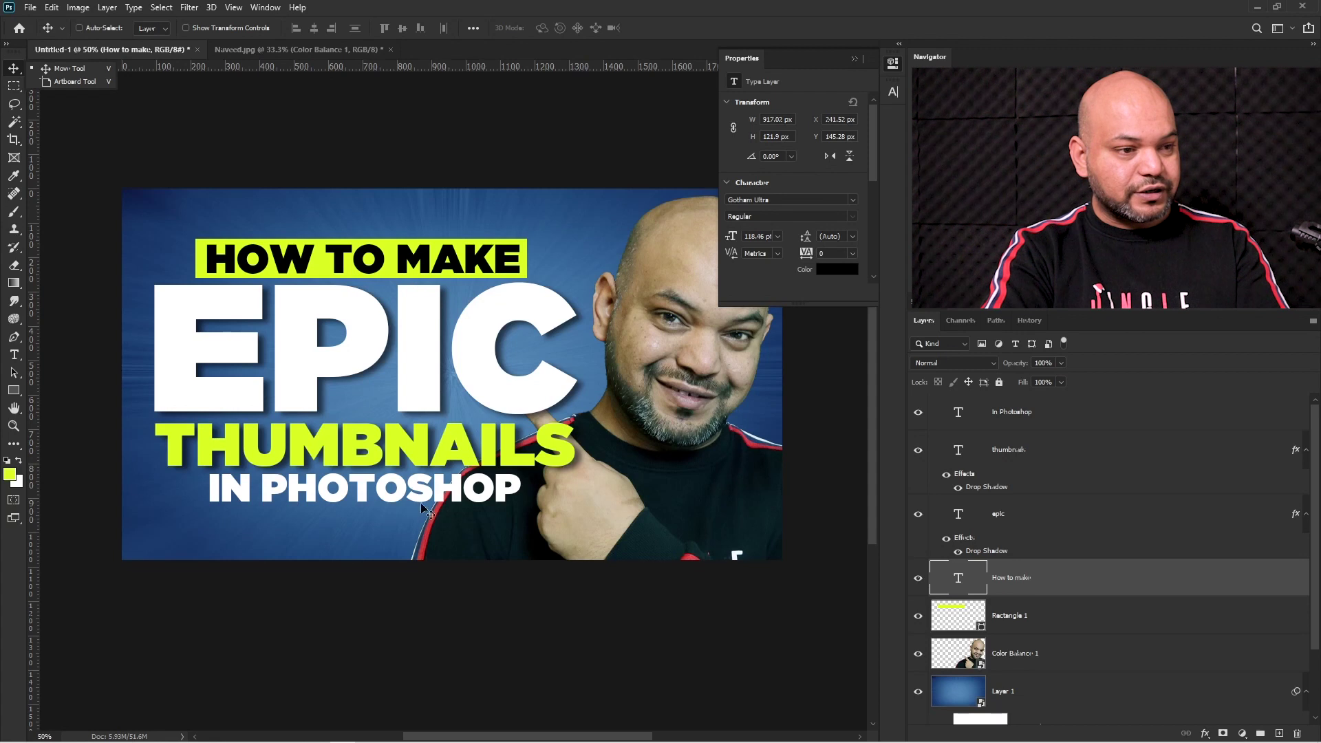
Lower the IN PHOTOSHOP text slightly and place a yellow rectangle about 938 by 120 px behind it
left_click_drag(403, 489, 399, 493)
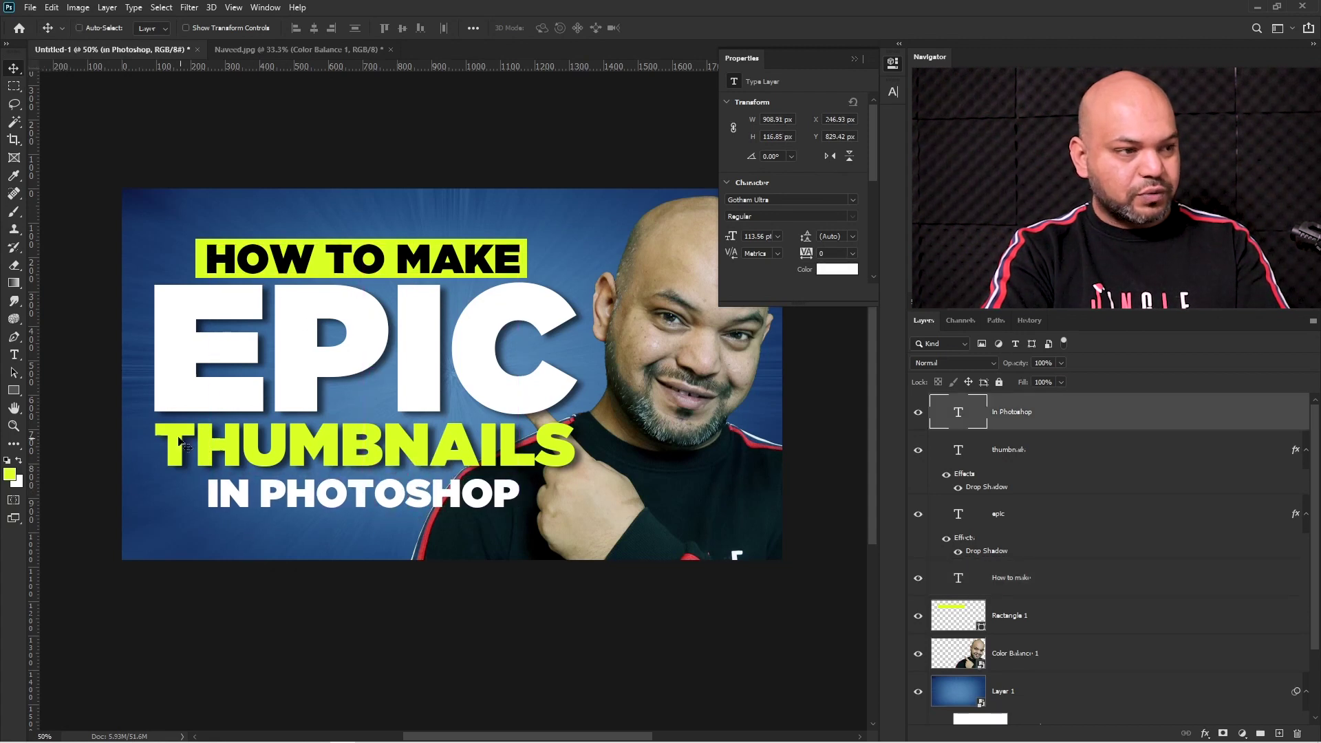
left_click(14, 390)
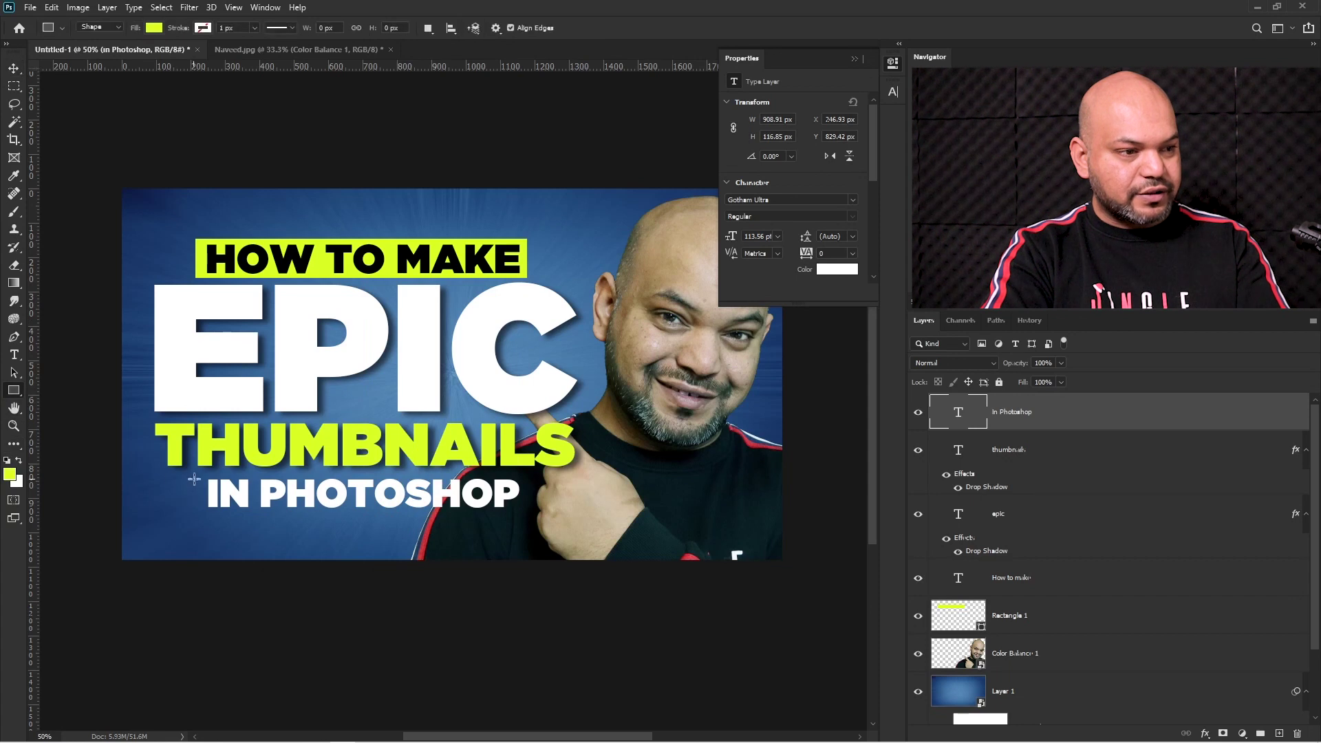
left_click_drag(201, 475, 524, 516)
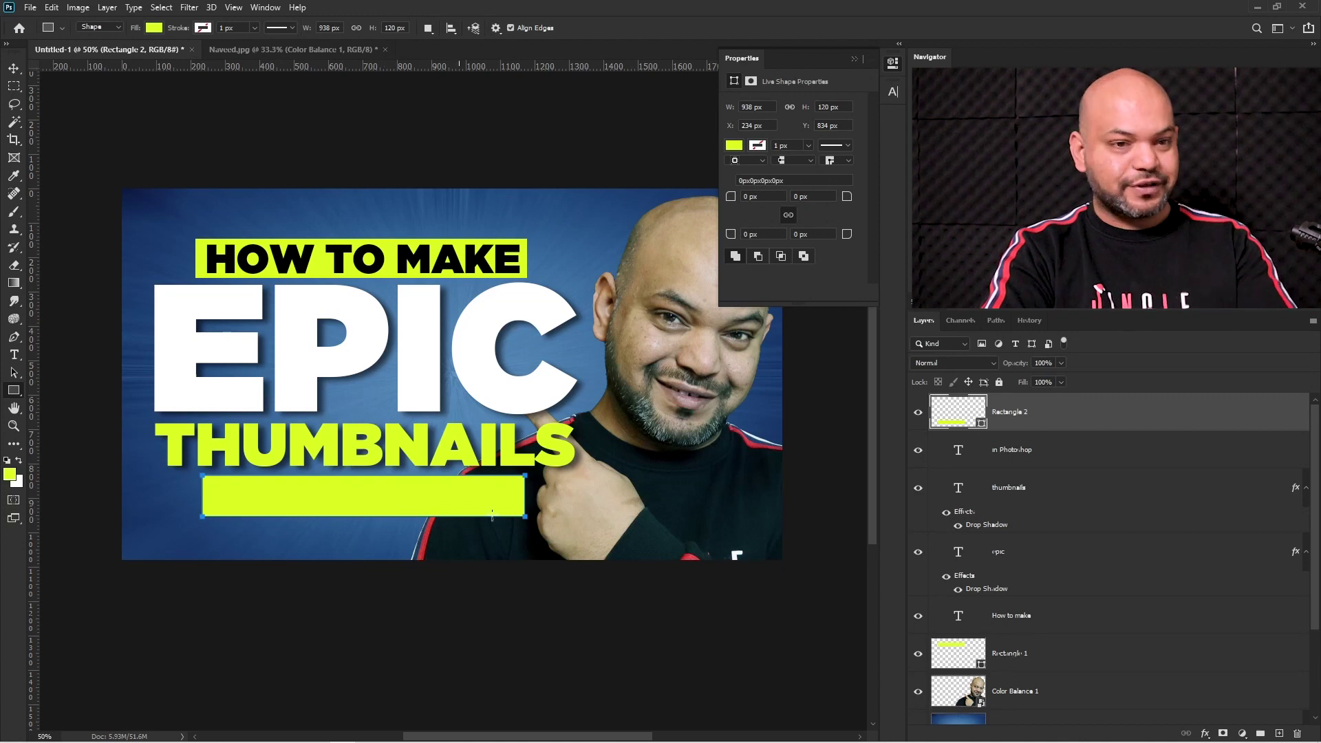
left_click(14, 68)
left_click_drag(957, 413, 959, 615)
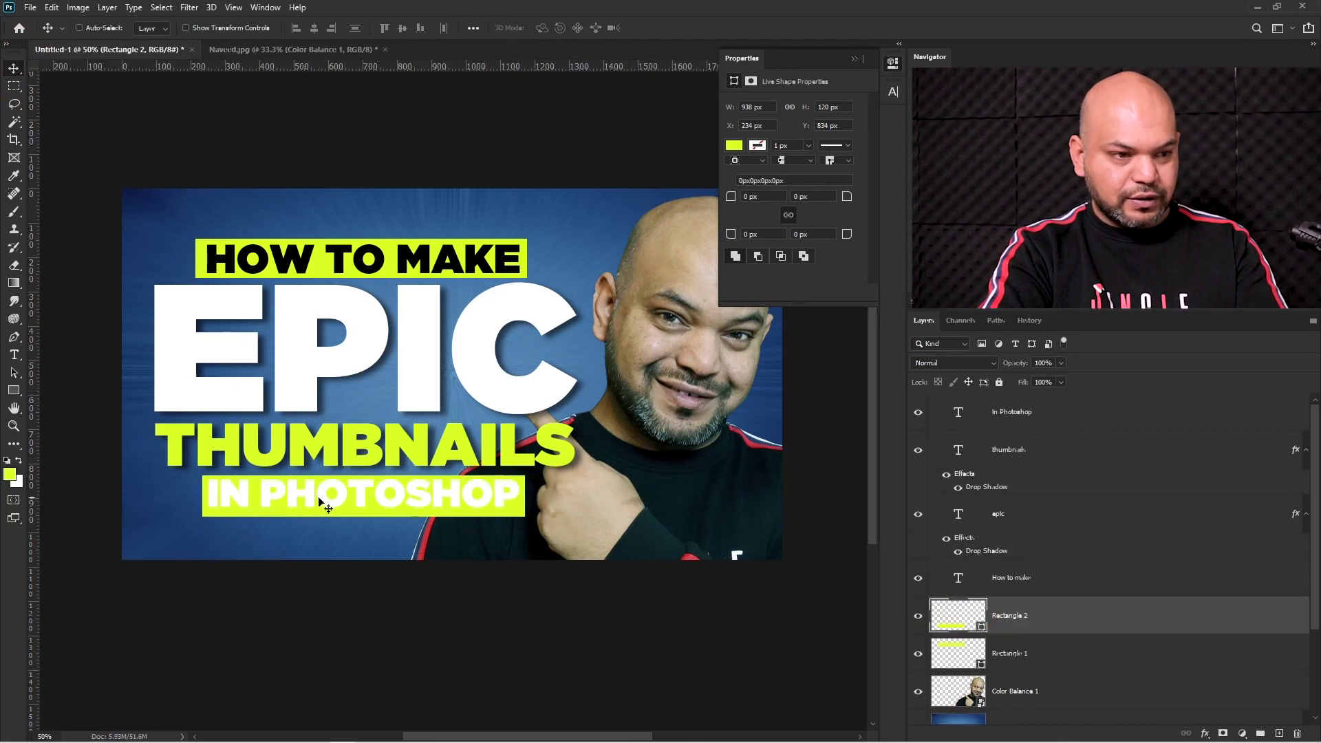
Nudge the rectangle behind the IN PHOTOSHOP text up by 4 px
key("Up")
key("Up")
key("Up")
key("Up")
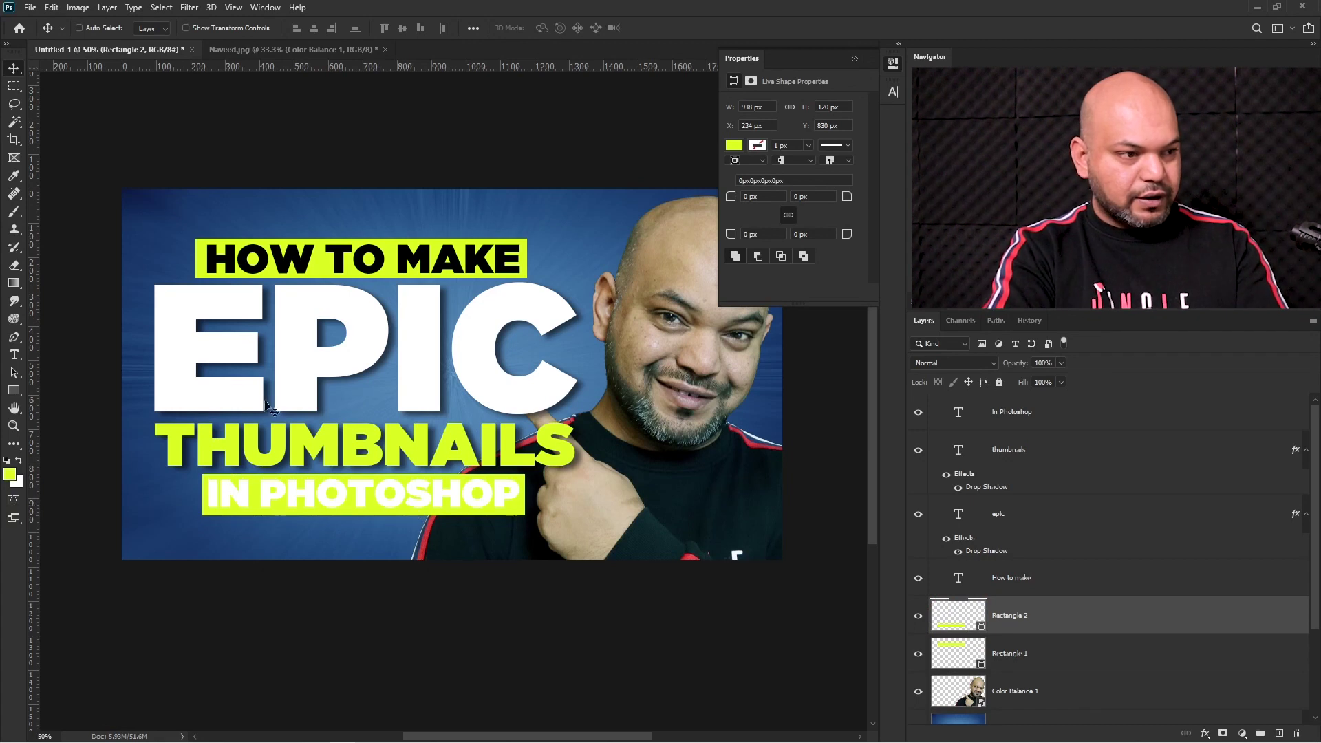
Fill the IN PHOTOSHOP rectangle with dark blue 102958 sampled from the background's corner and shift it 2 px up and 2 px left
left_click(6, 473)
left_click(146, 207)
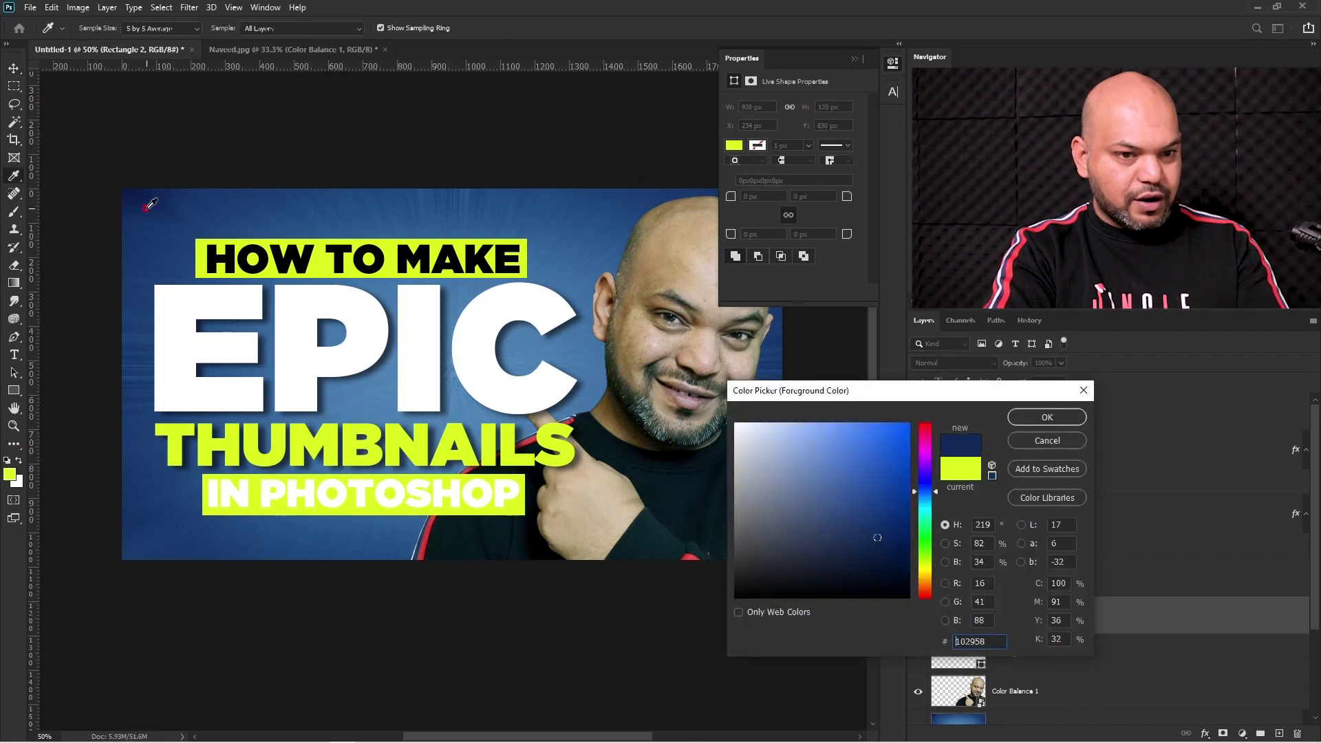
left_click(1046, 417)
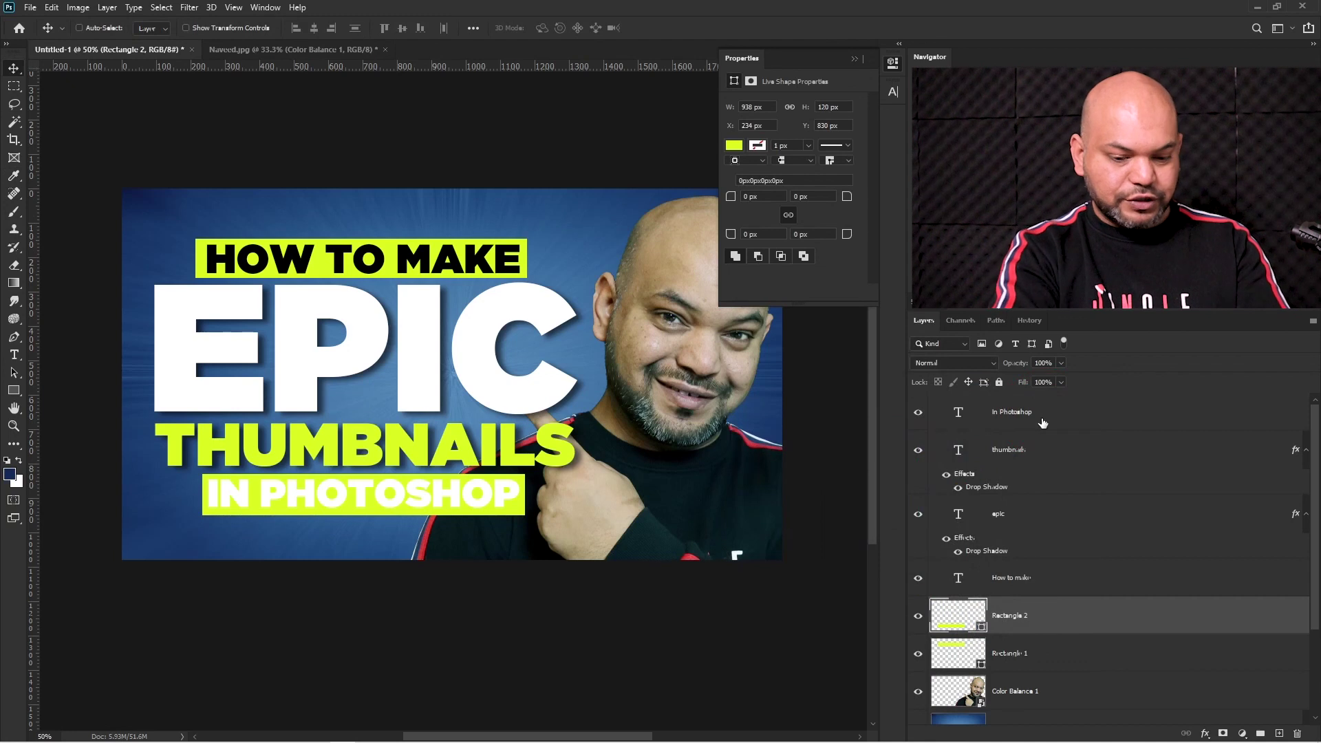
key("Up")
key("Up")
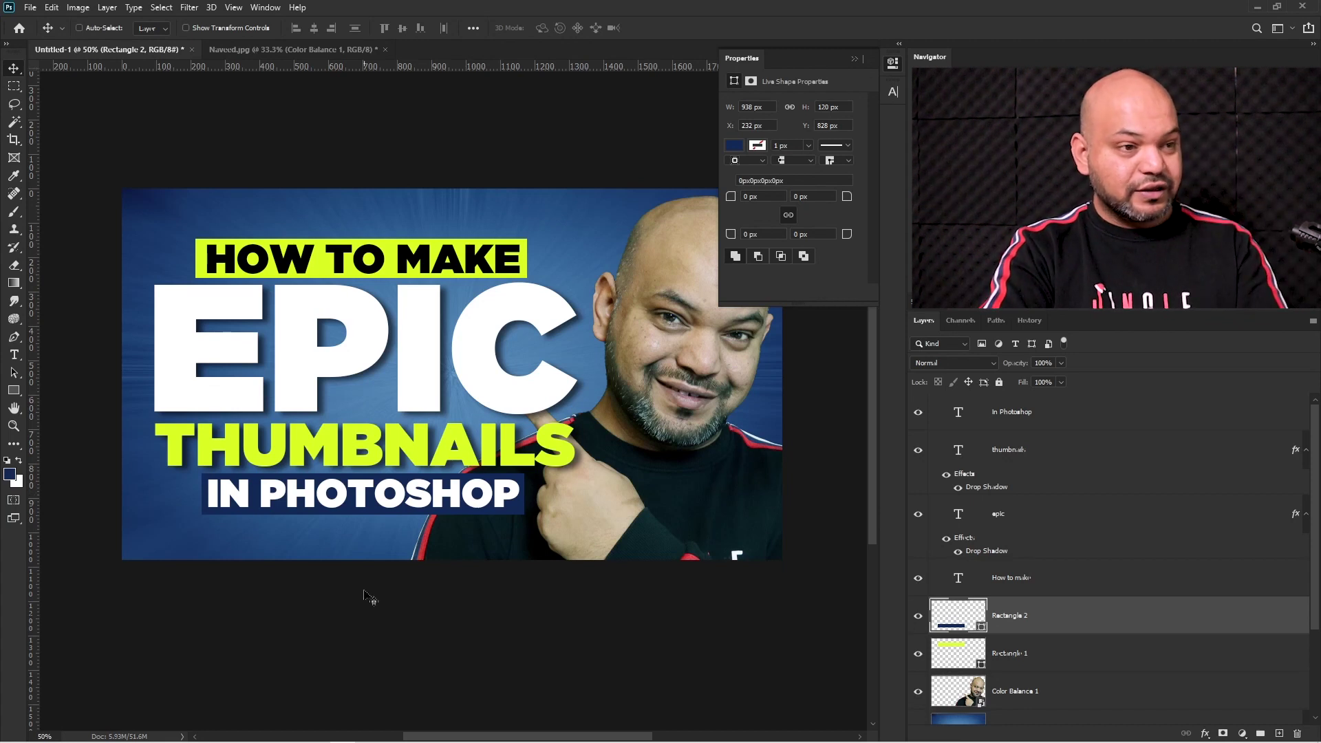
Review the whole thumbnail with the interface hidden and collapse the shape properties that cover the canvas
key("Tab")
key("Tab")
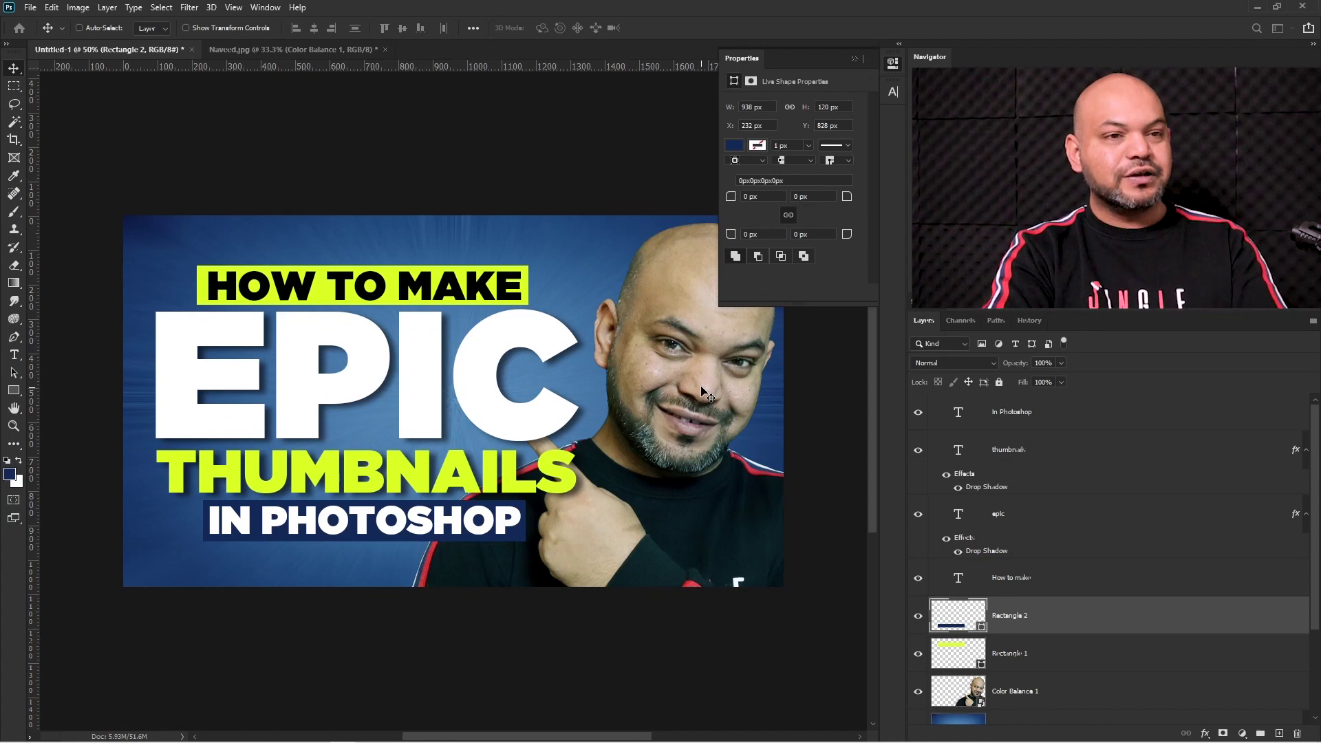
left_click(853, 59)
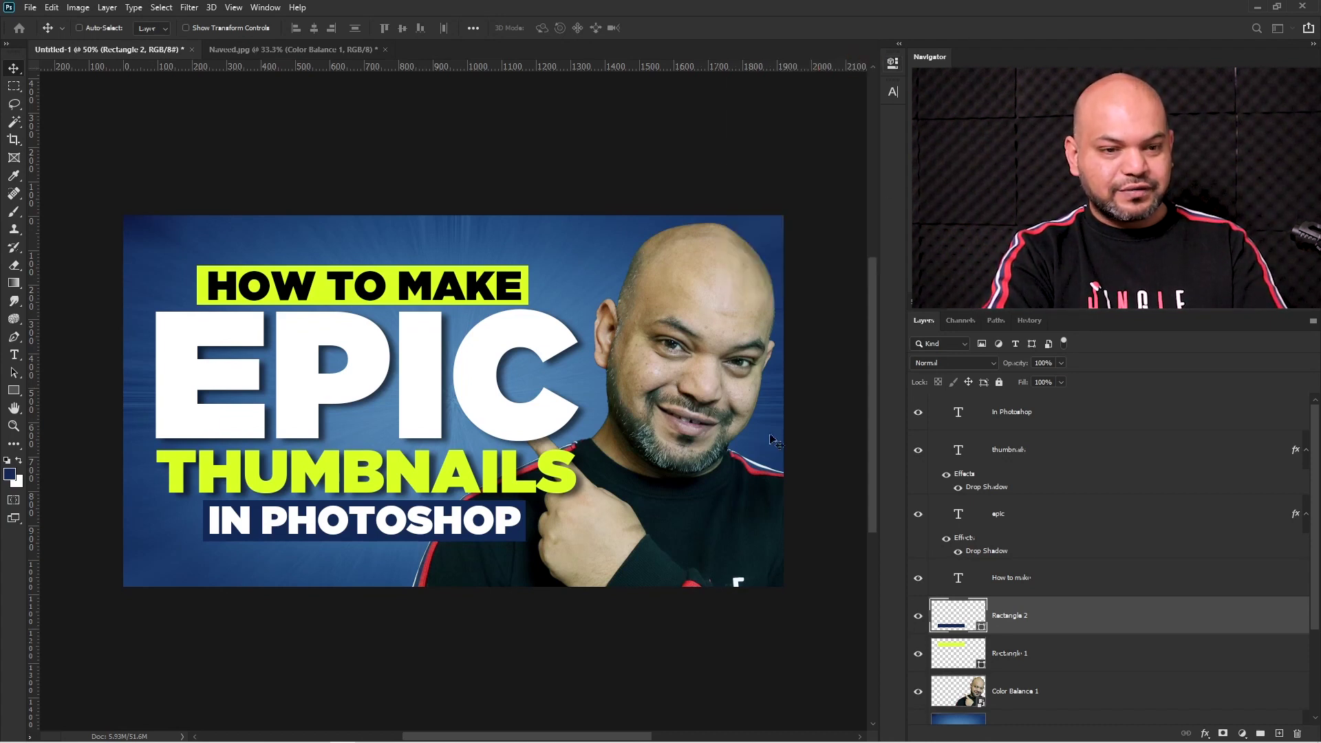
Add a white outside stroke of 5 px at 100% opacity to the portrait layer
double_click(1283, 691)
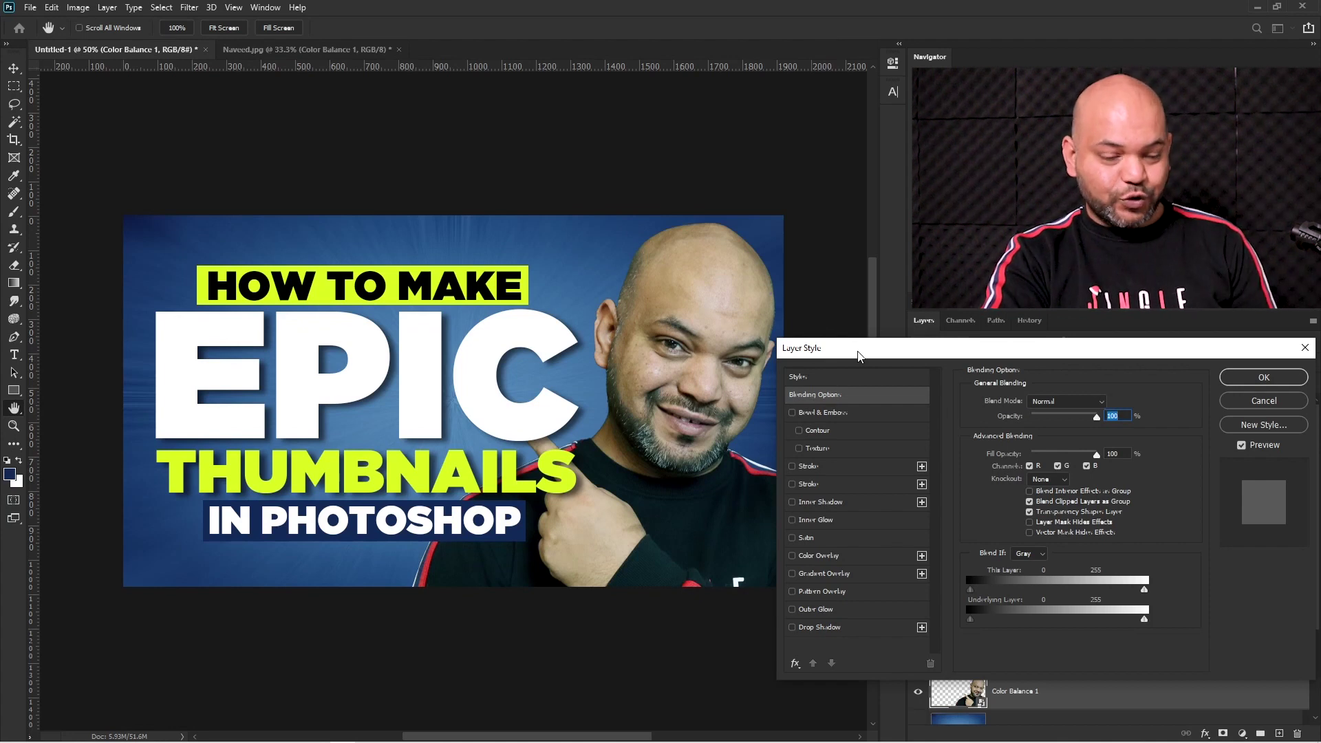
left_click(791, 467)
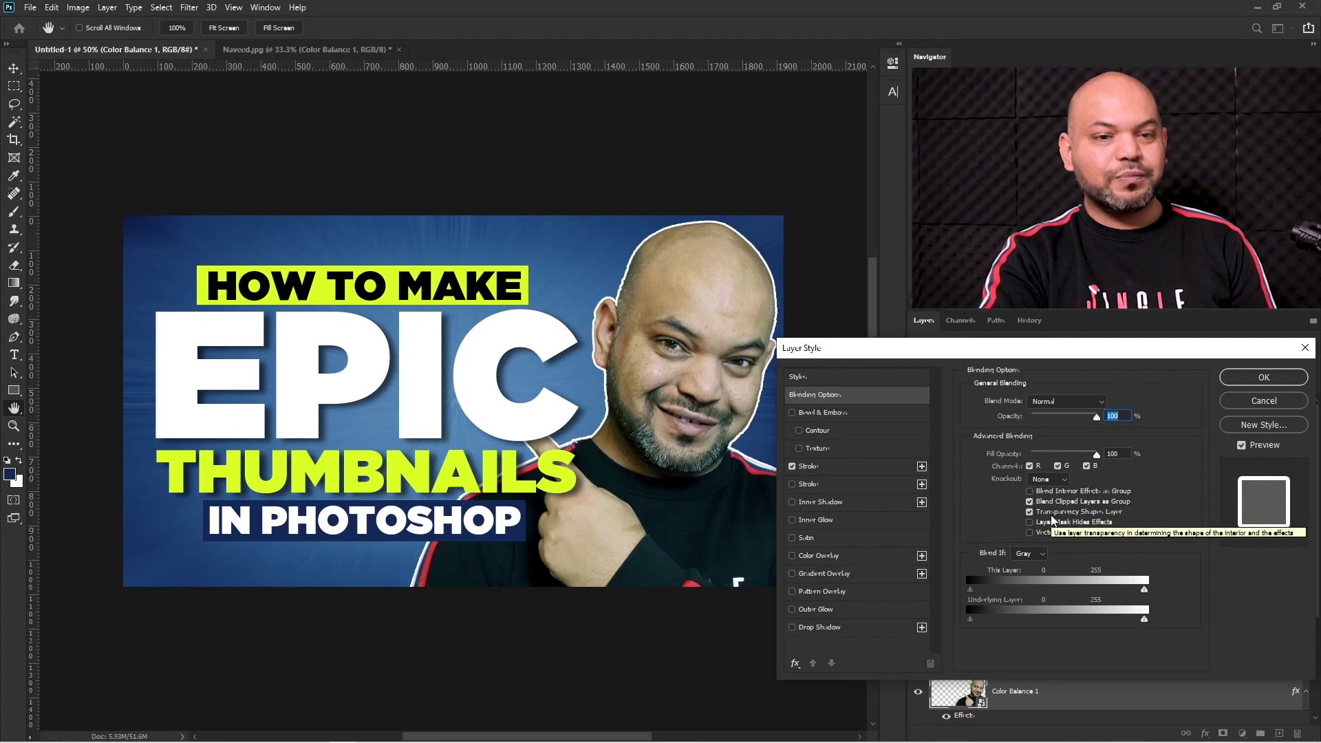
left_click(820, 466)
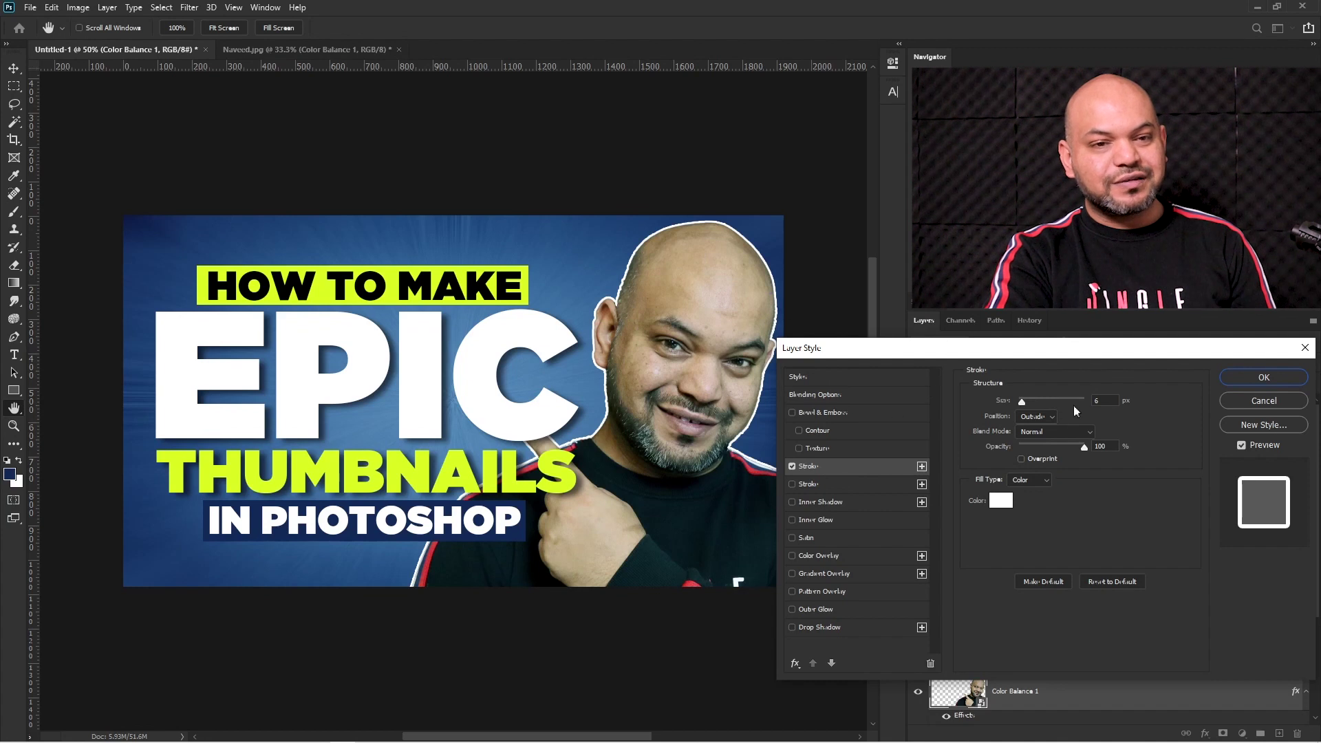
left_click_drag(1022, 401, 1020, 401)
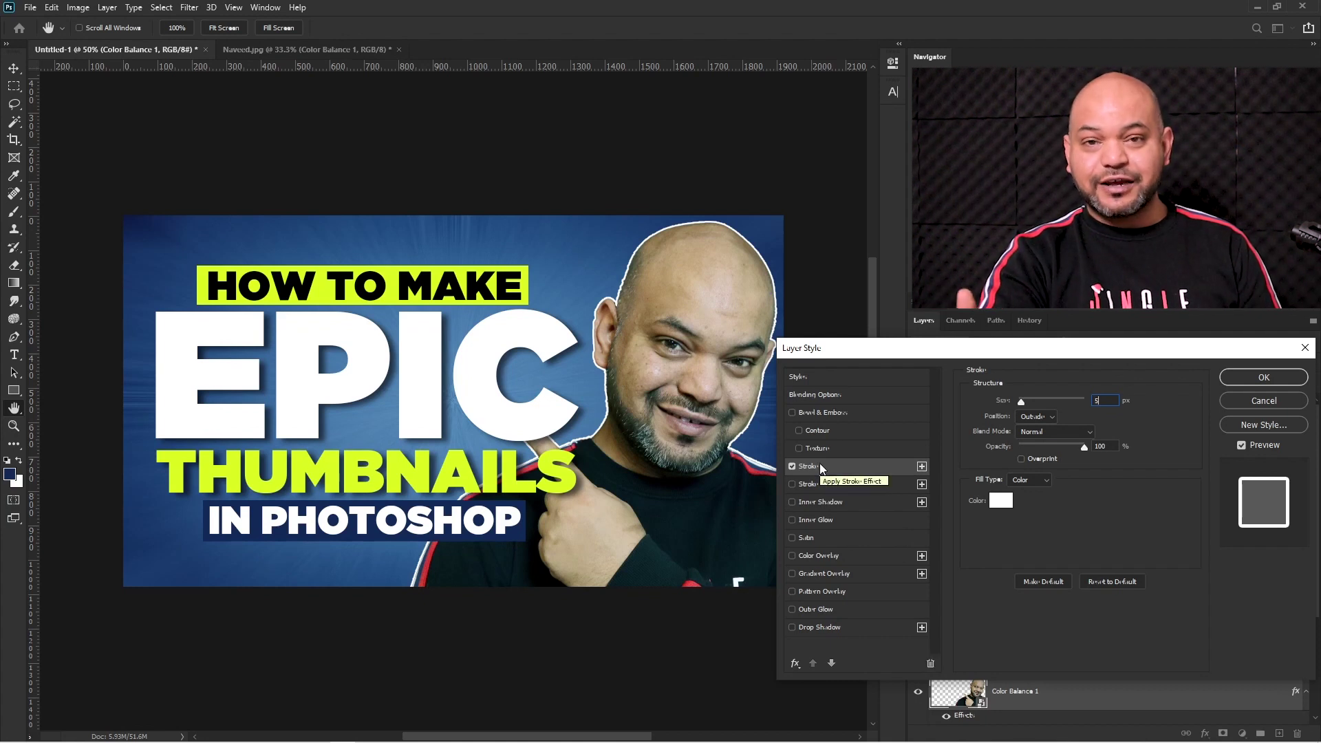
Add a second outside stroke of 24 px to the portrait in dark blue 0e2350, sampled from the background's corner
left_click(795, 663)
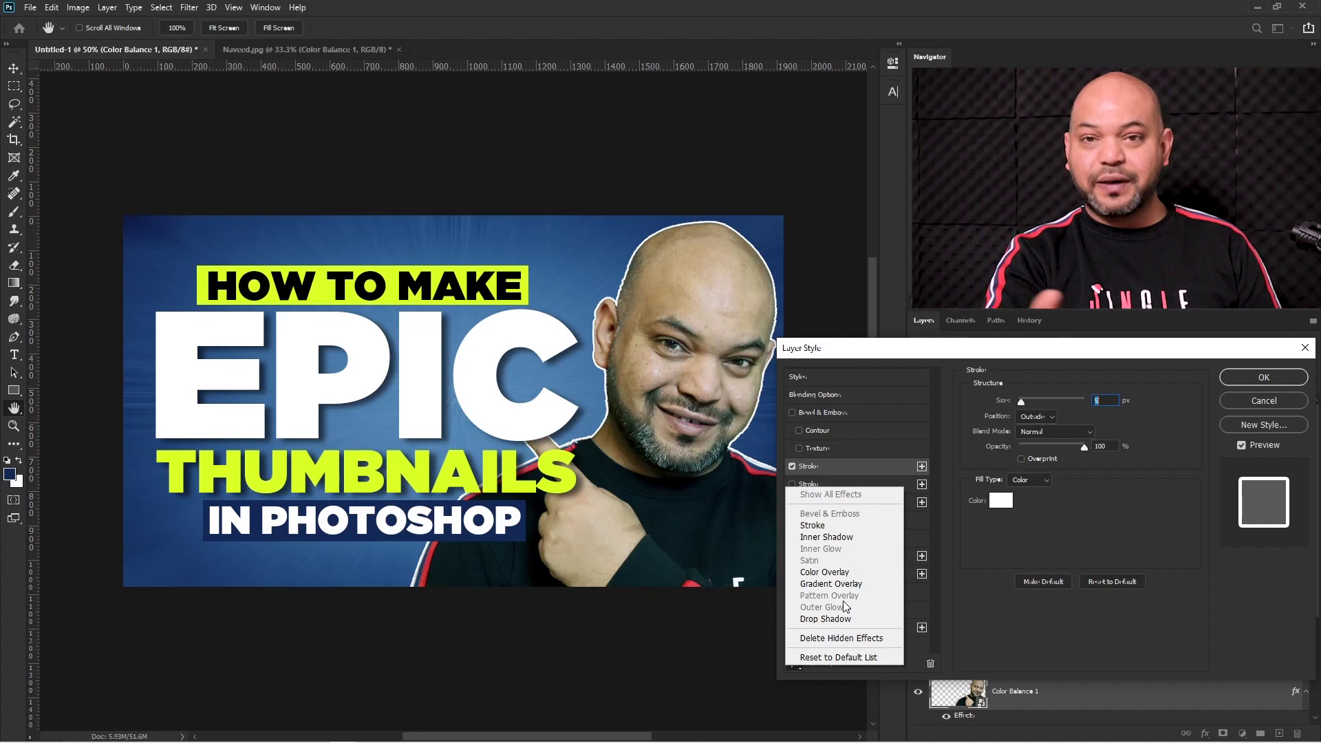
left_click(1066, 618)
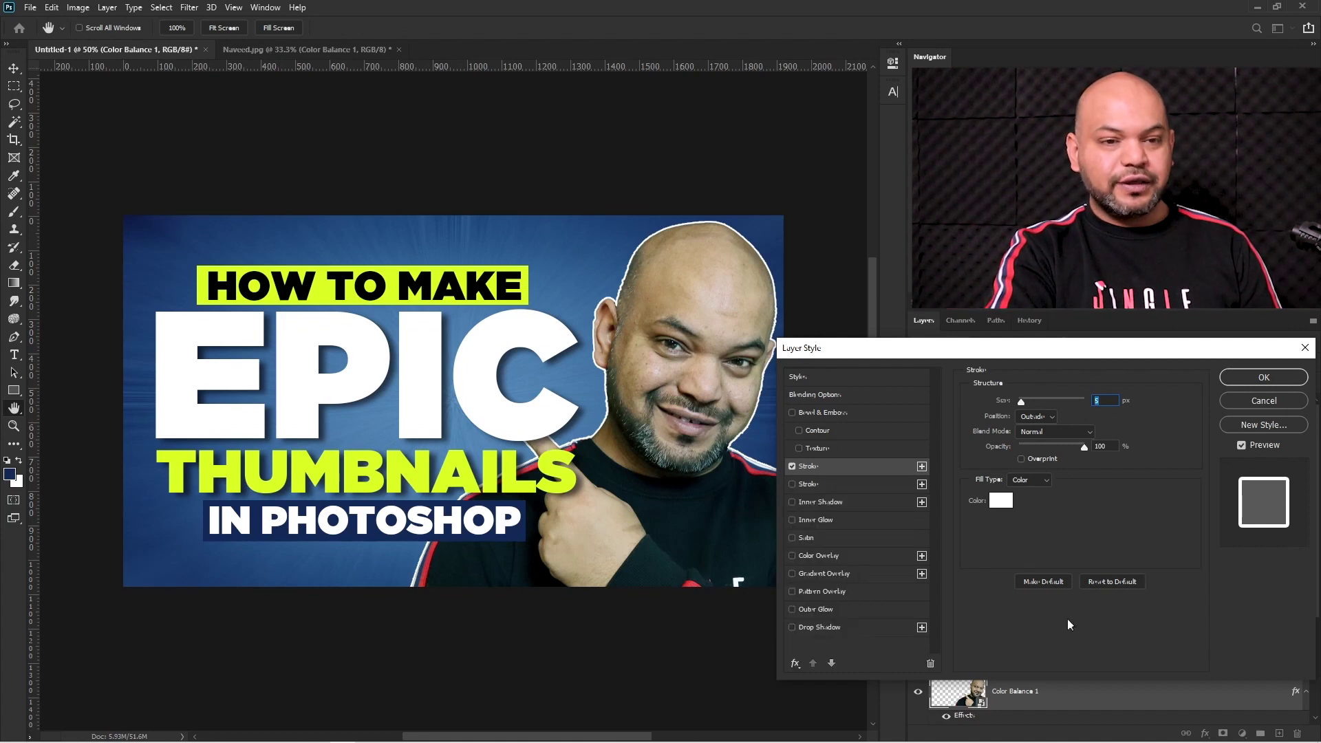
left_click(792, 482)
left_click(821, 483)
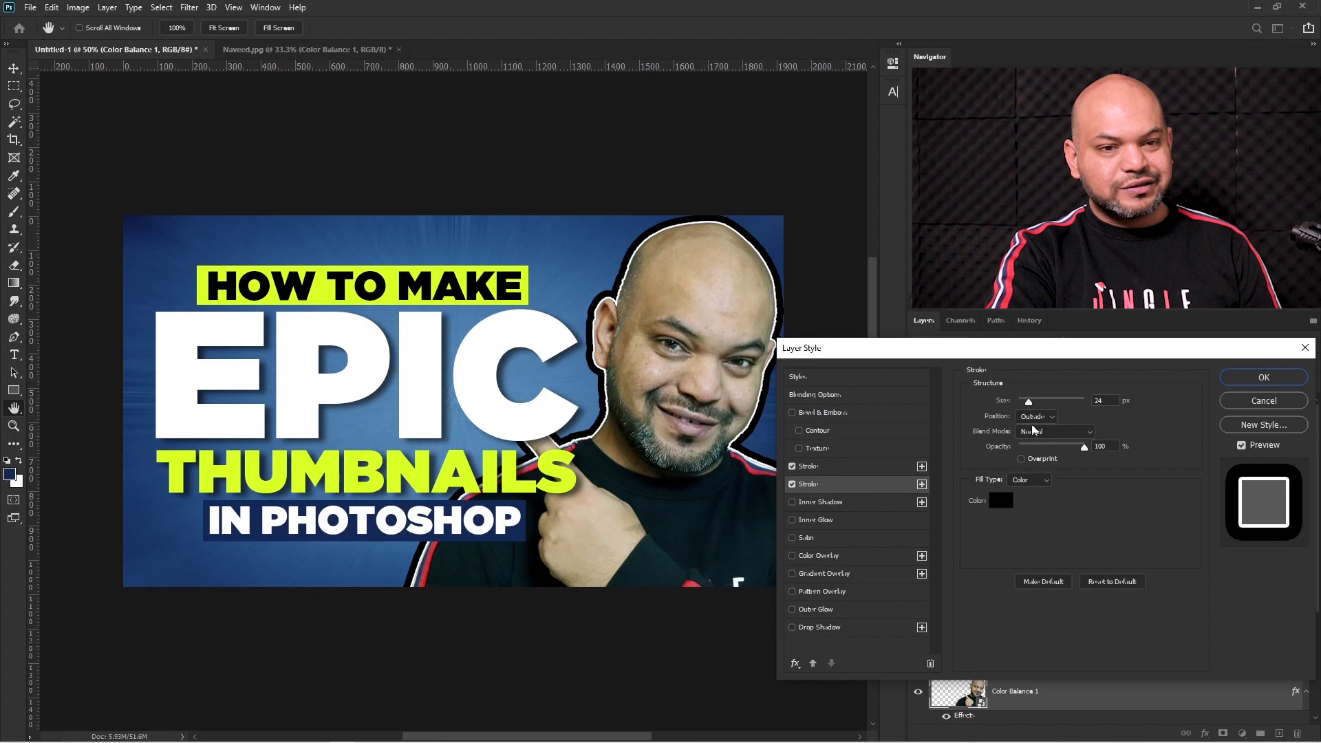
left_click_drag(1029, 403, 1029, 402)
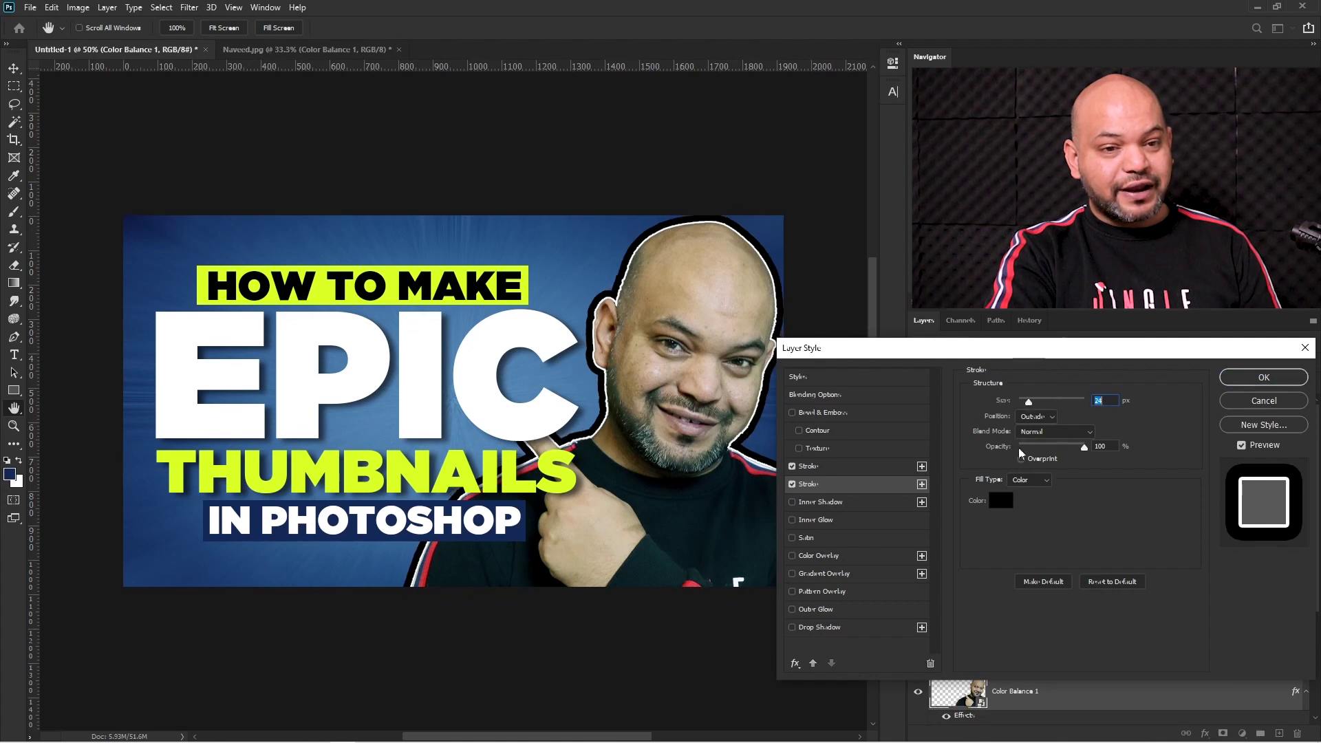
left_click(1001, 500)
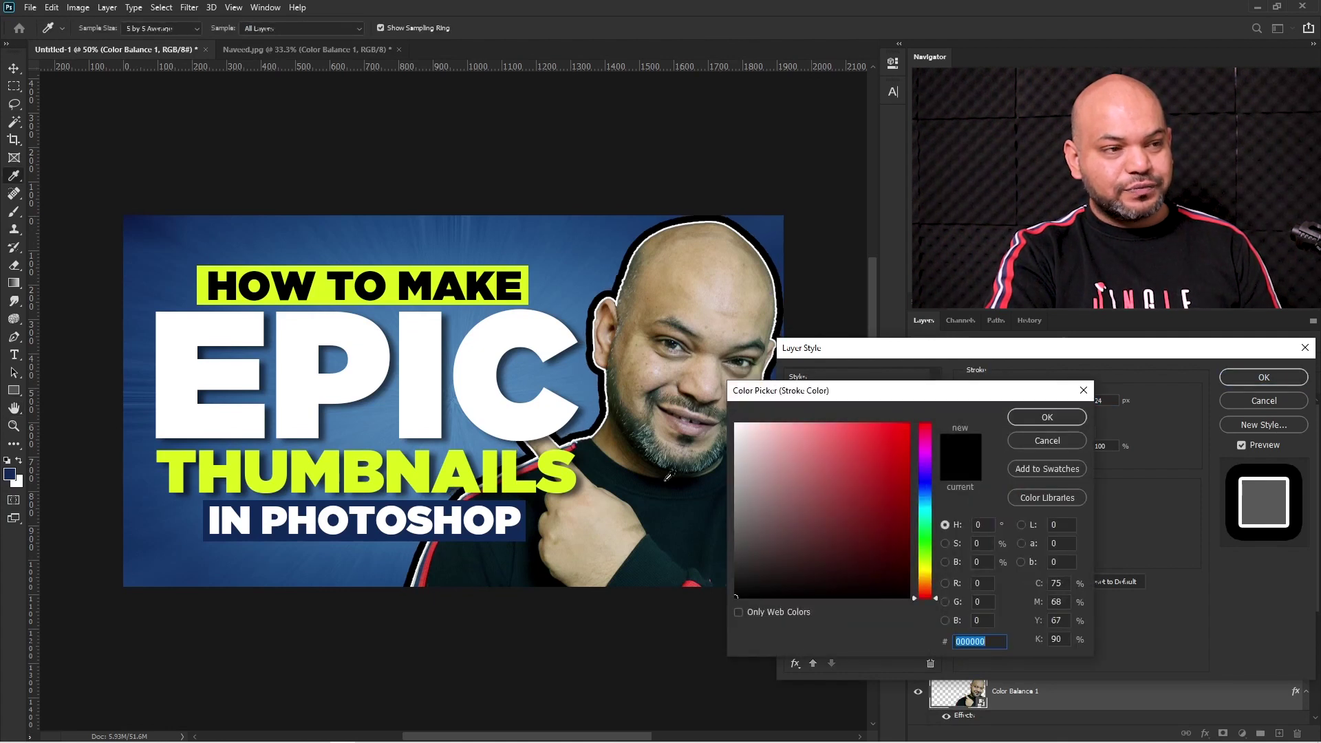
left_click(136, 228)
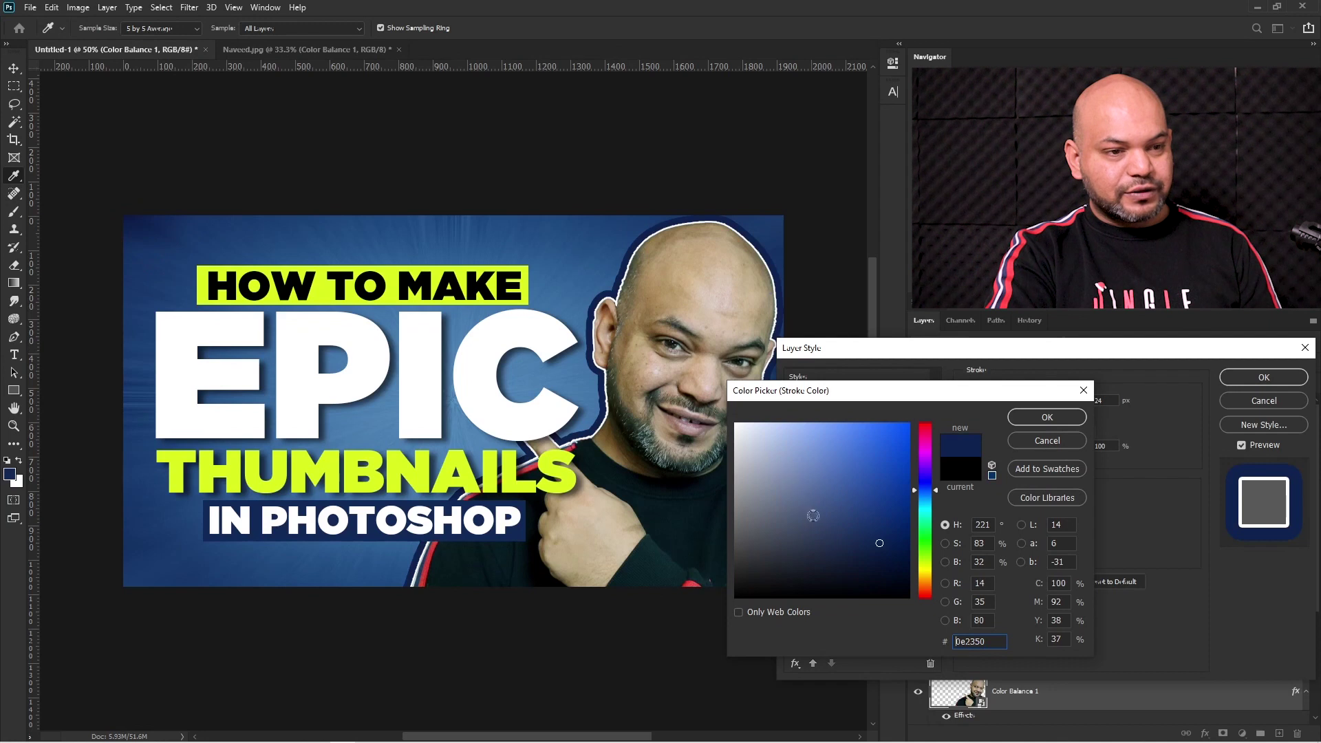
left_click(1040, 417)
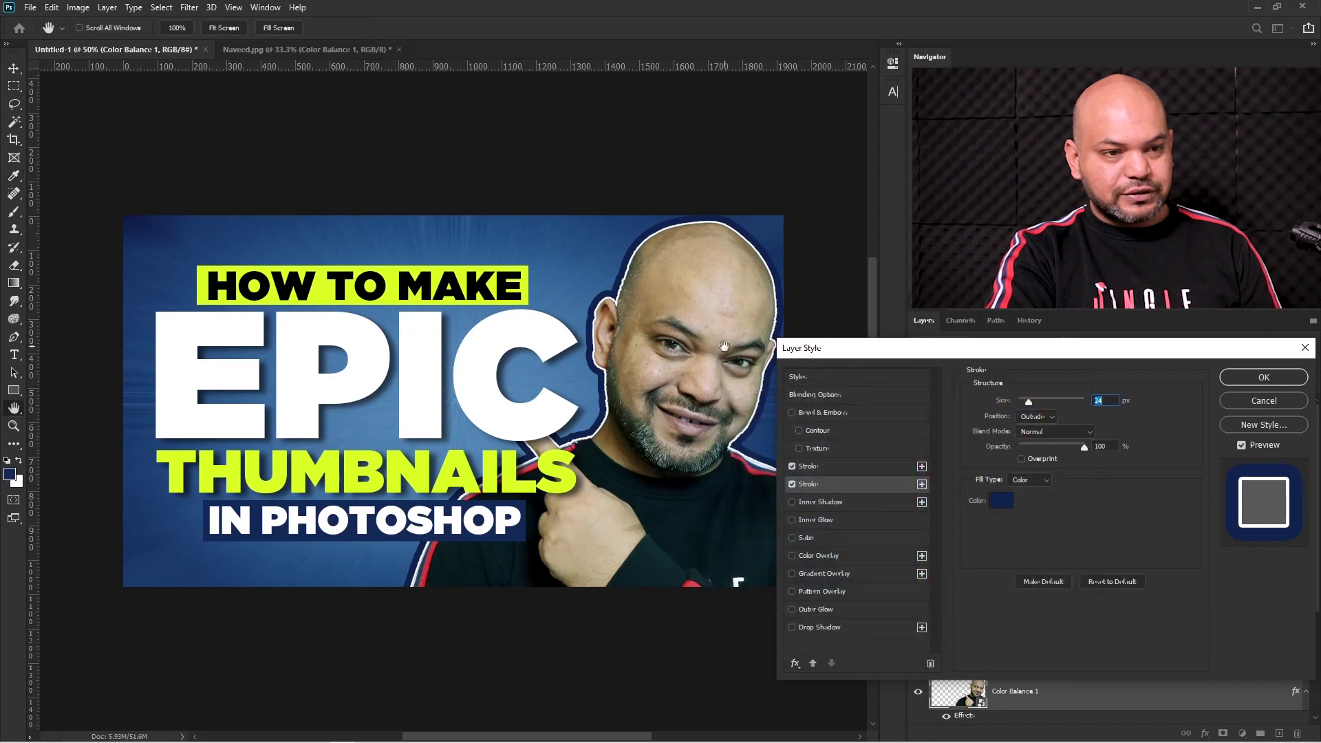
left_click(1252, 380)
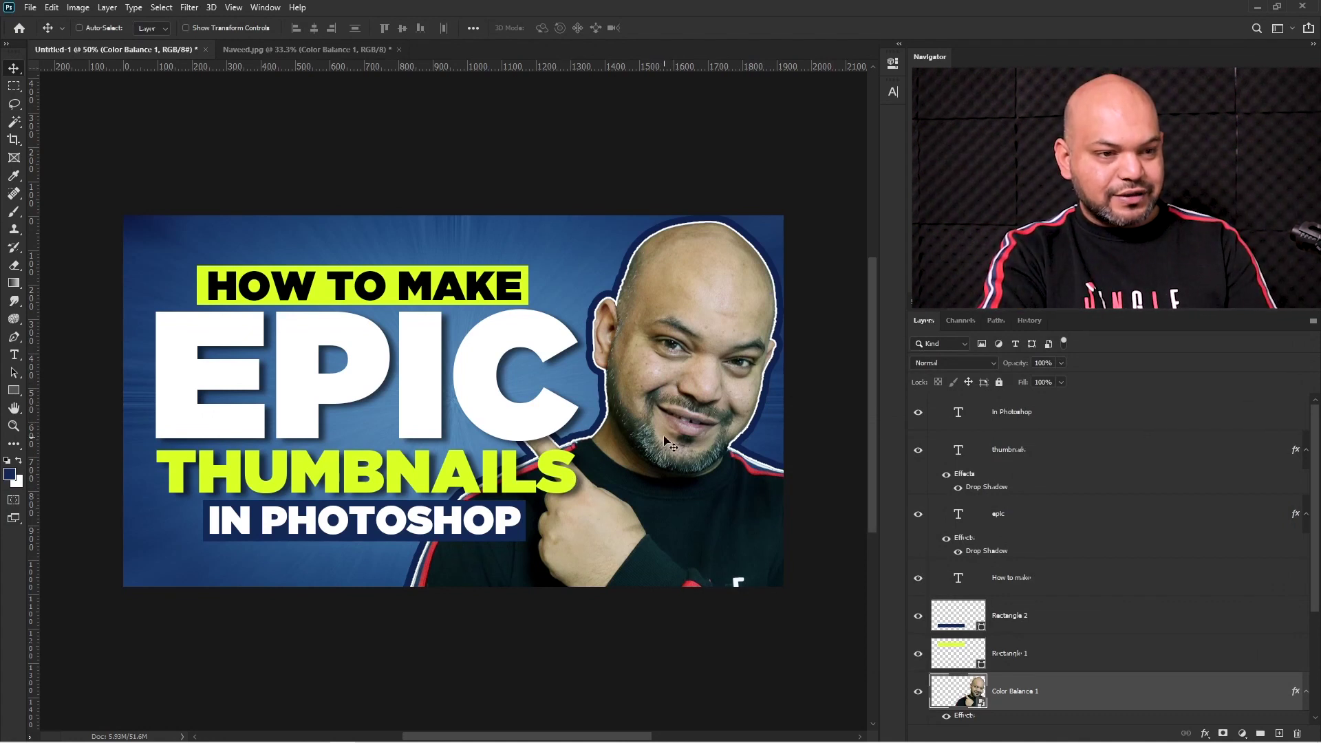
Scale the portrait down slightly with Free Transform, leaving a little more room around the head
key("ctrl")
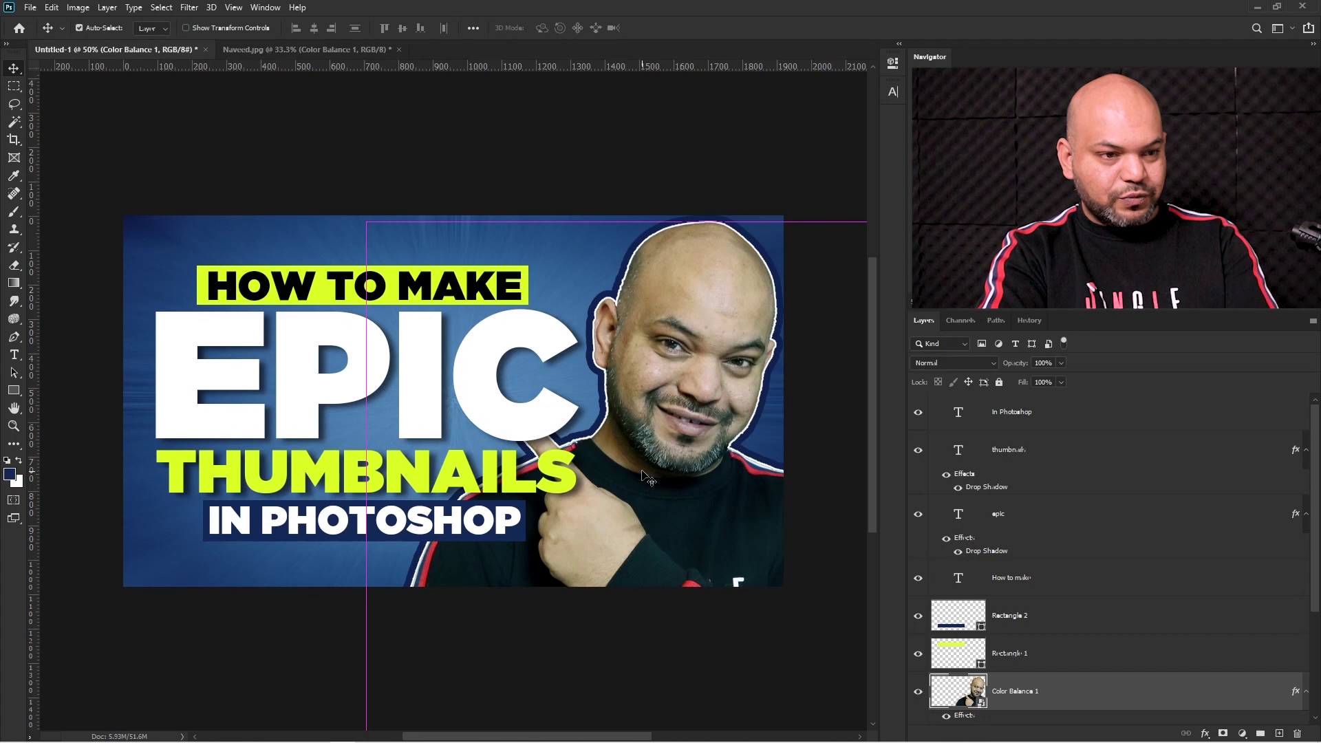
key("ctrl+t")
left_click_drag(674, 392, 671, 387)
left_click_drag(367, 216, 379, 227)
key("Return")
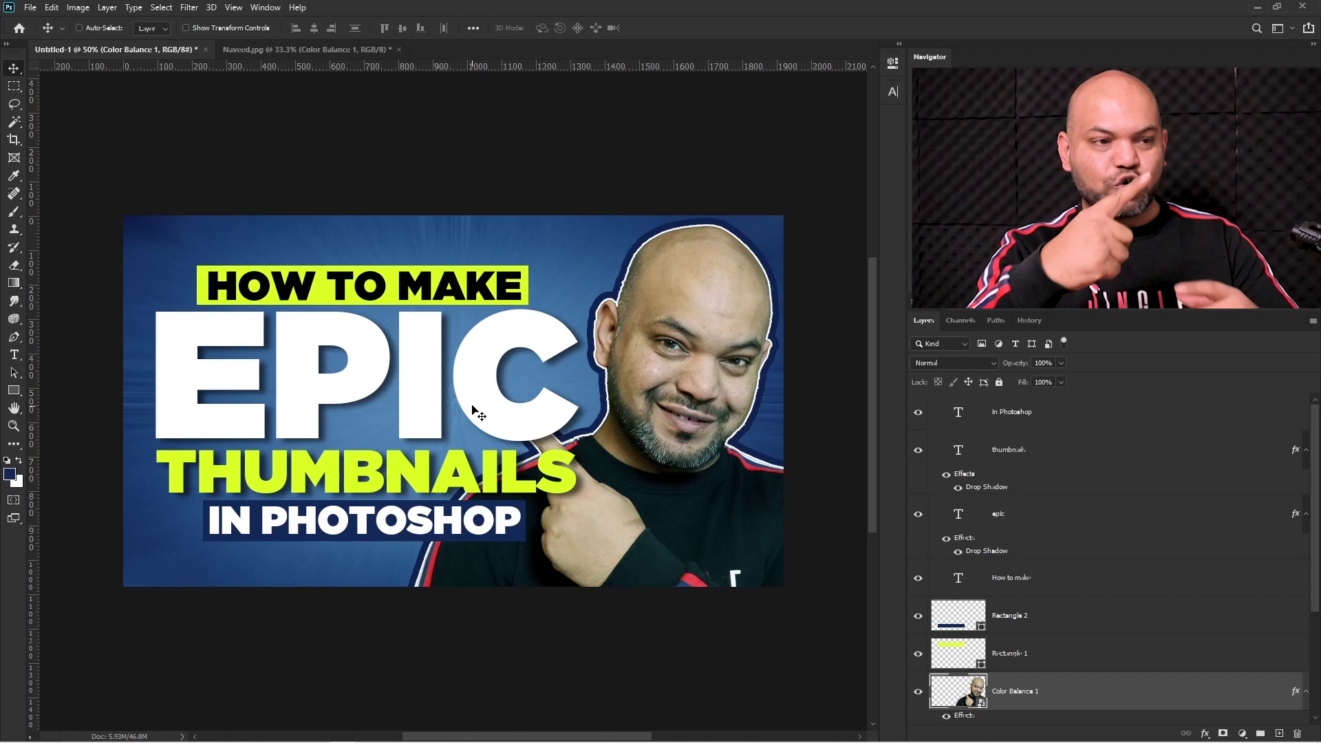
Move the epic text layer directly beneath the portrait layer so the pointing finger overlaps the letter C
left_click(425, 410, "ctrl")
key("ctrl")
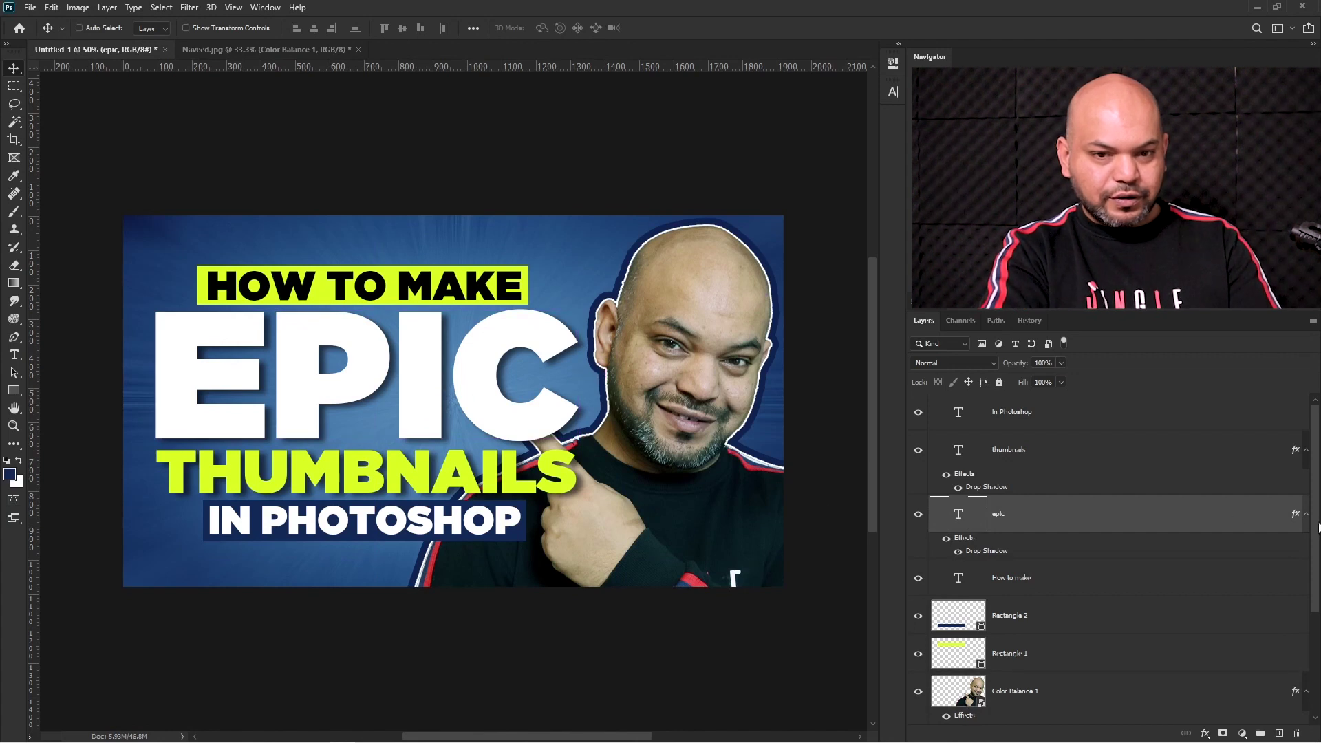
scroll(1317, 537, "down", 1)
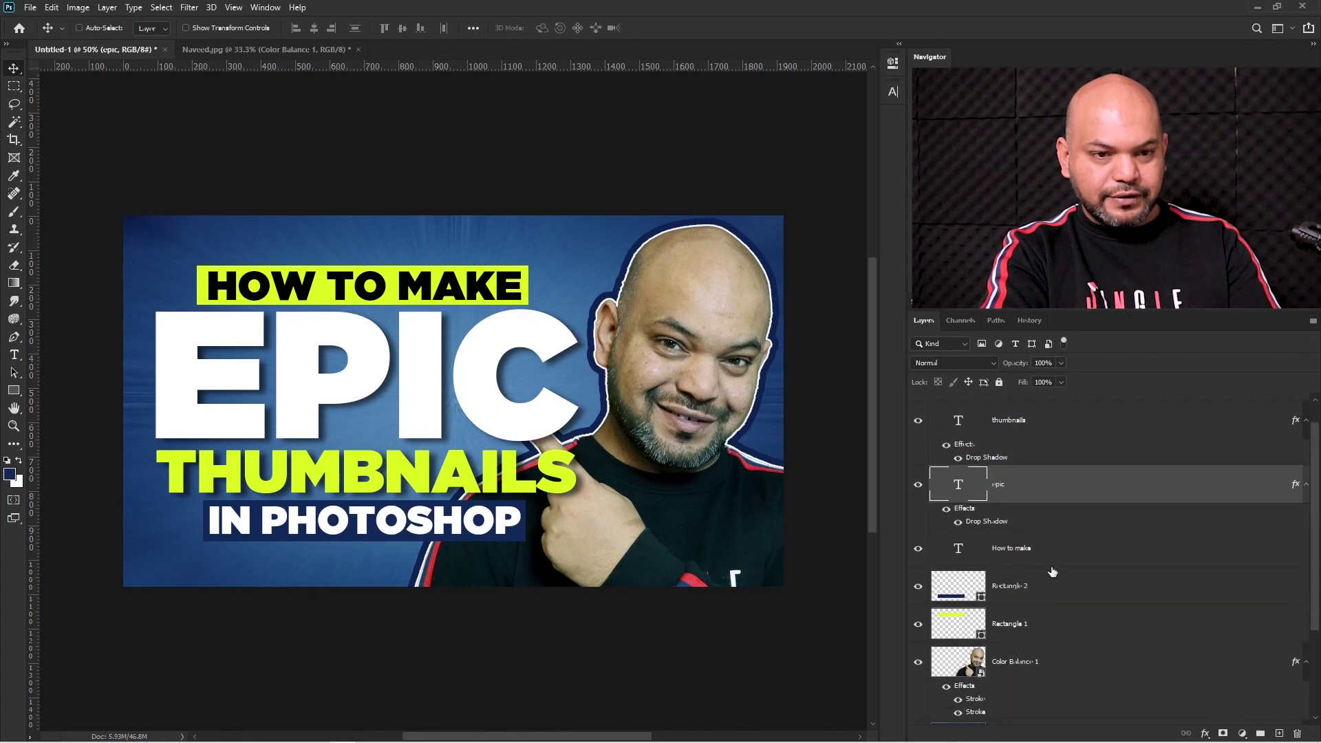
left_click_drag(965, 493, 993, 681)
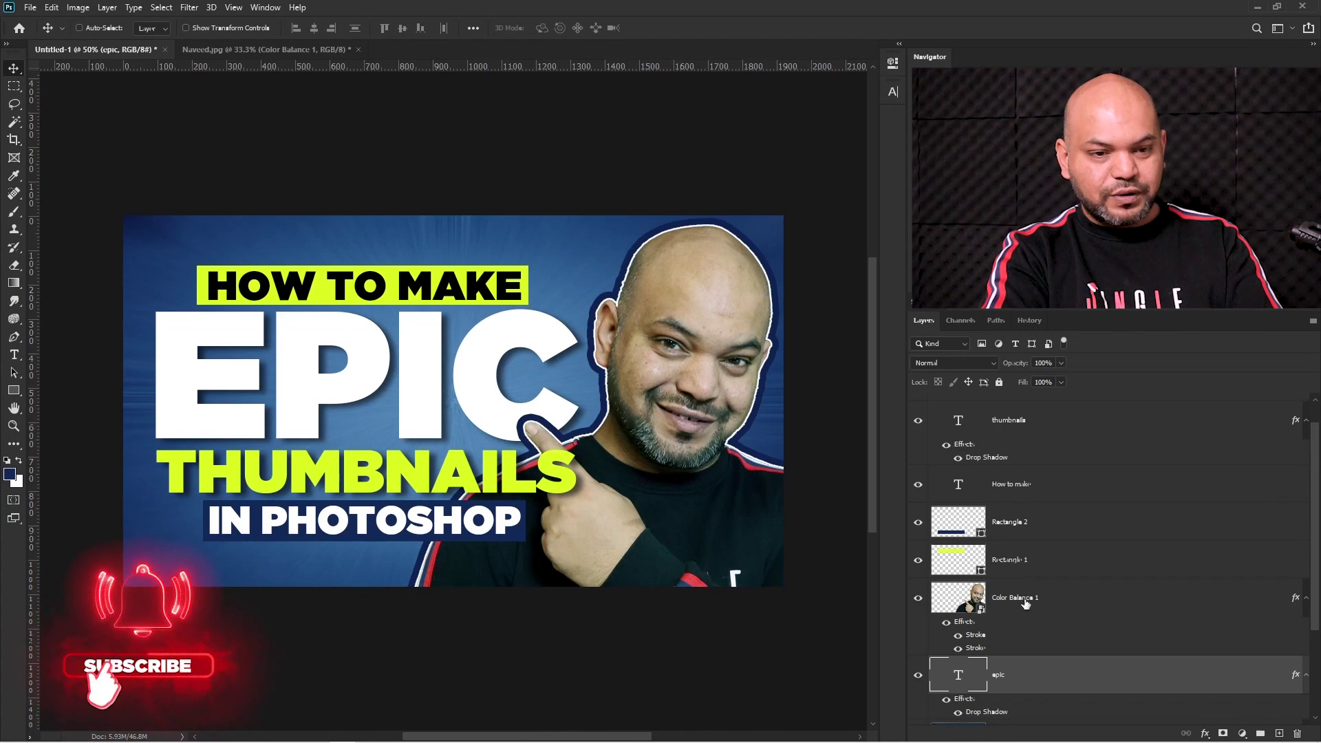
Reduce the portrait's outer dark blue stroke to a size of 15 px
left_click(1105, 601)
double_click(1105, 601)
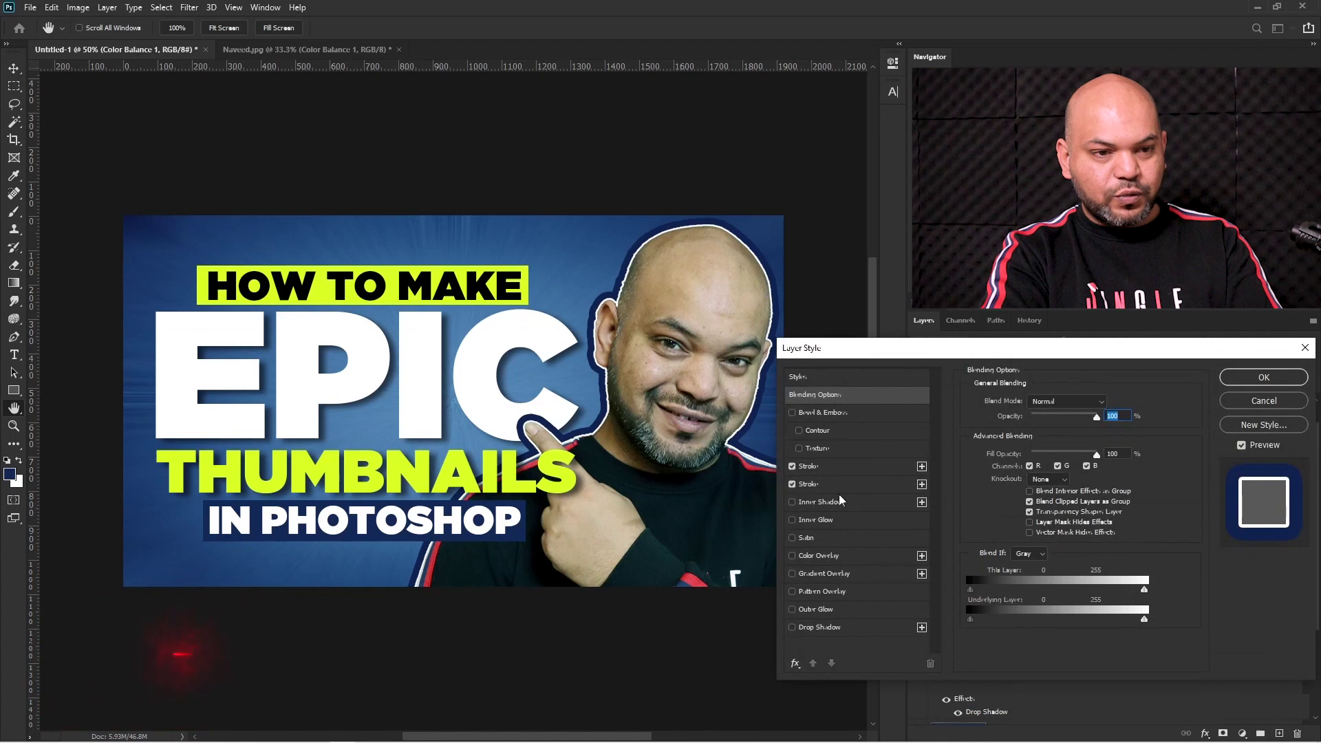
left_click(842, 468)
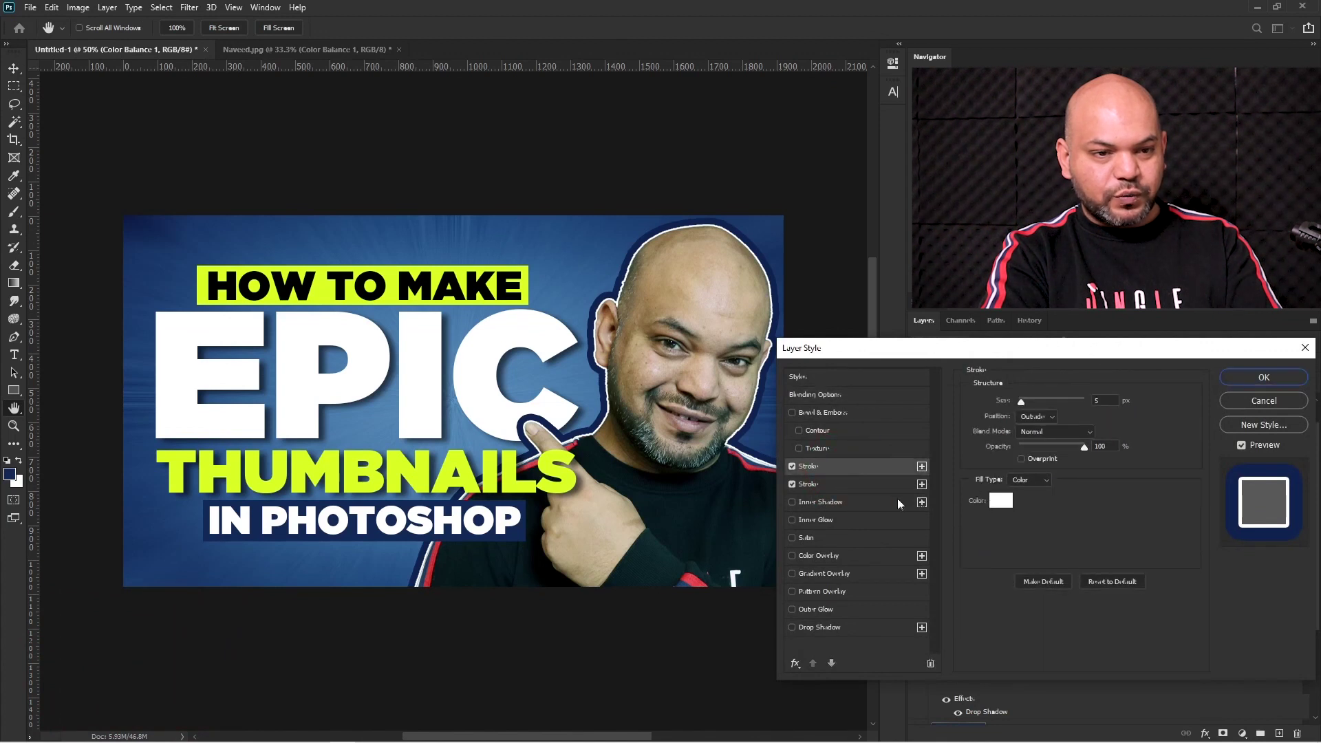
left_click(828, 485)
double_click(1098, 401)
type("1")
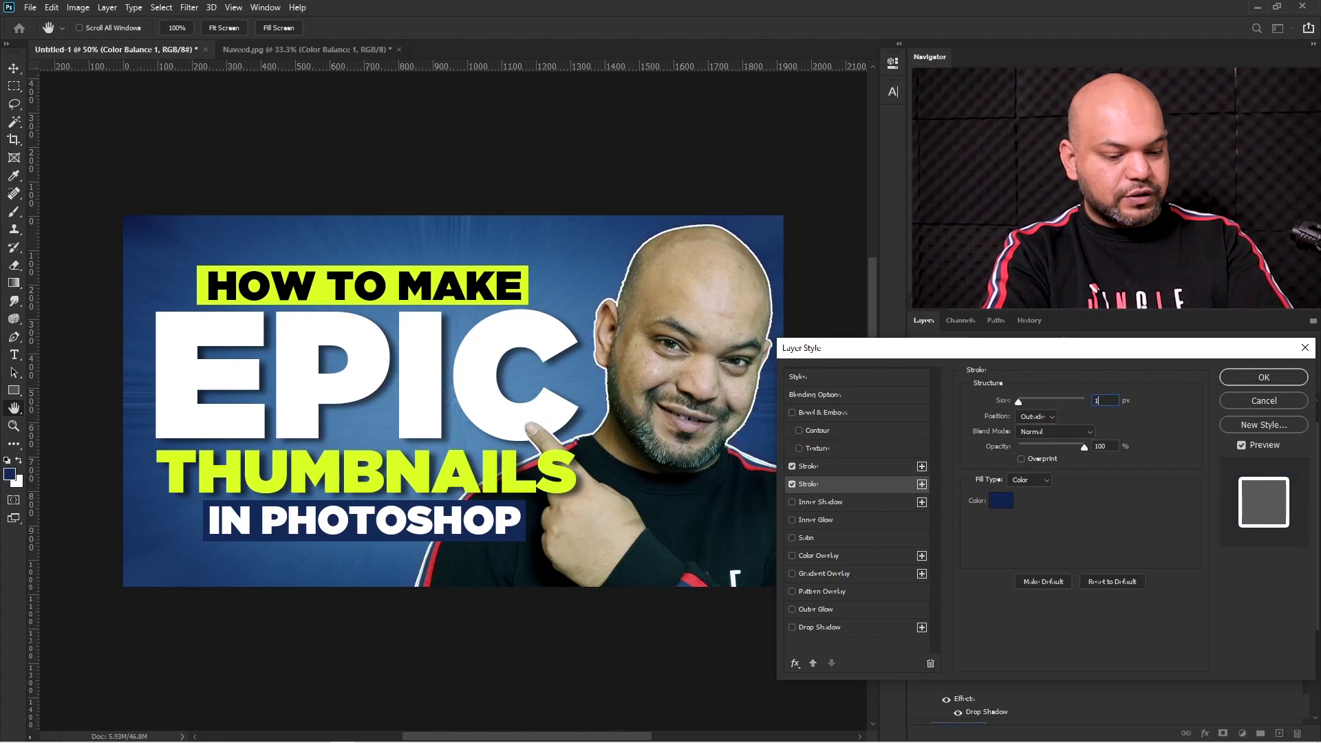
type("5")
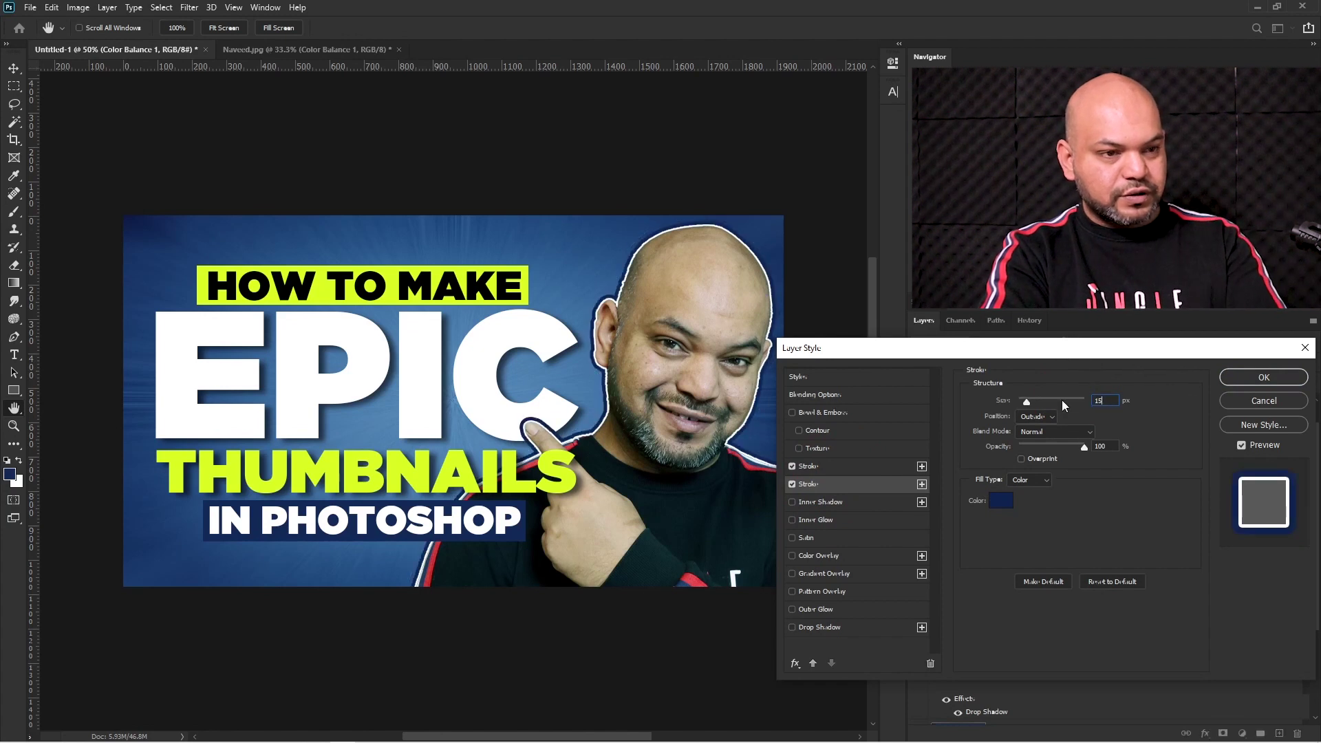
left_click(1264, 377)
key("v")
Examine the portrait's double outline up close and check how the whole thumbnail reads at very small sizes
scroll(756, 372, "up", 2)
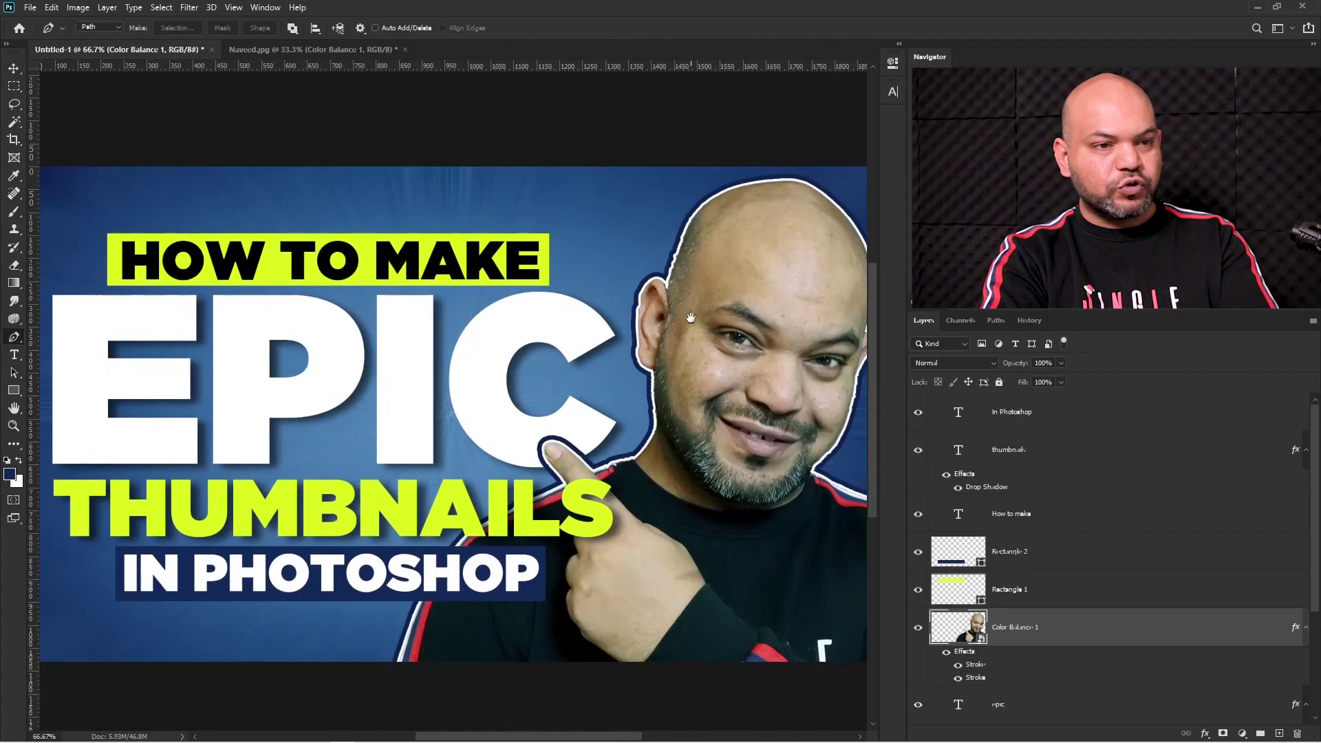
scroll(651, 310, "up", 5)
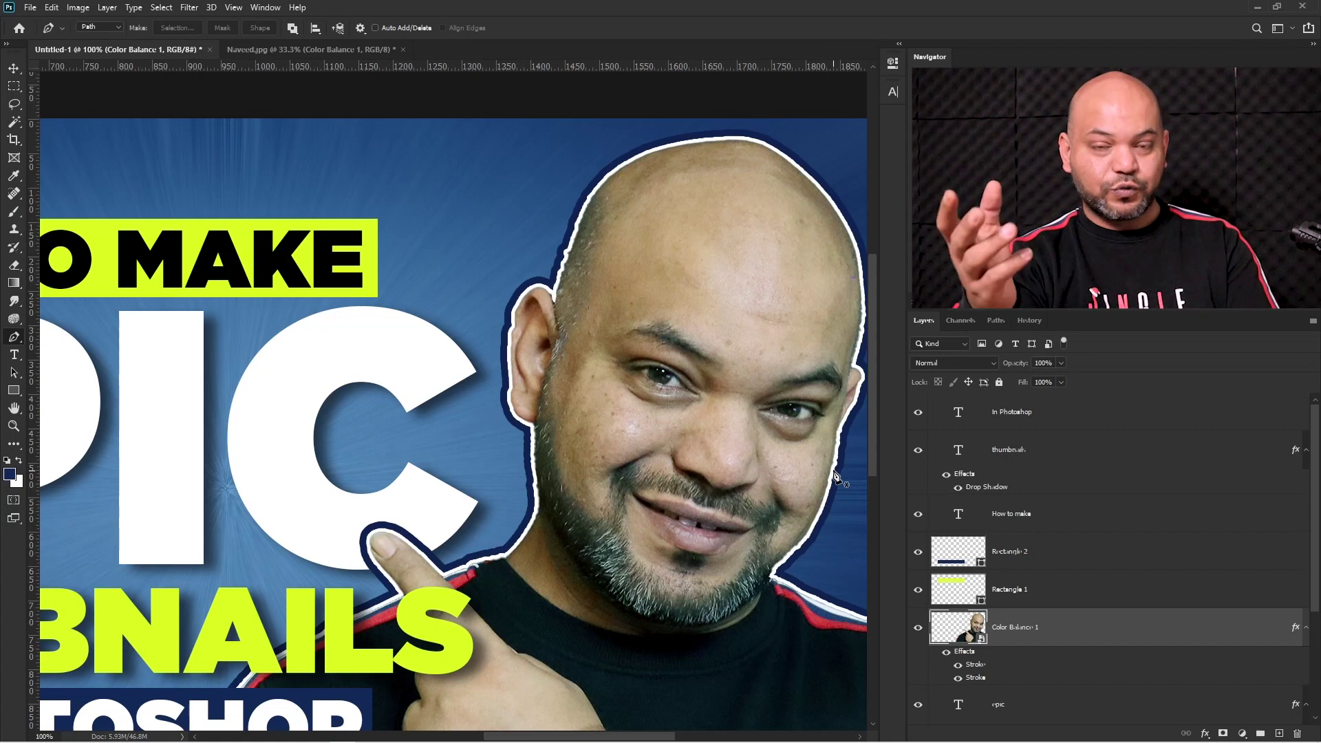
key("ctrl+0")
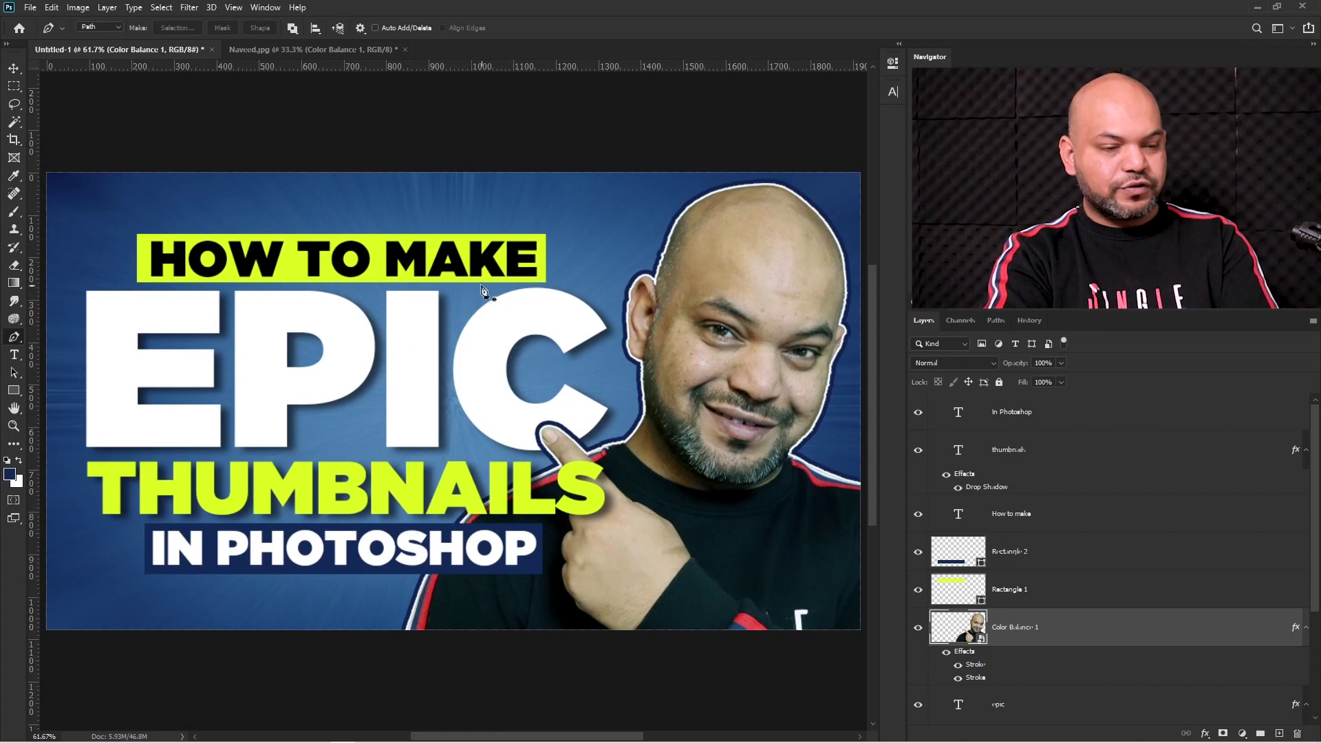
left_click(567, 369, "alt")
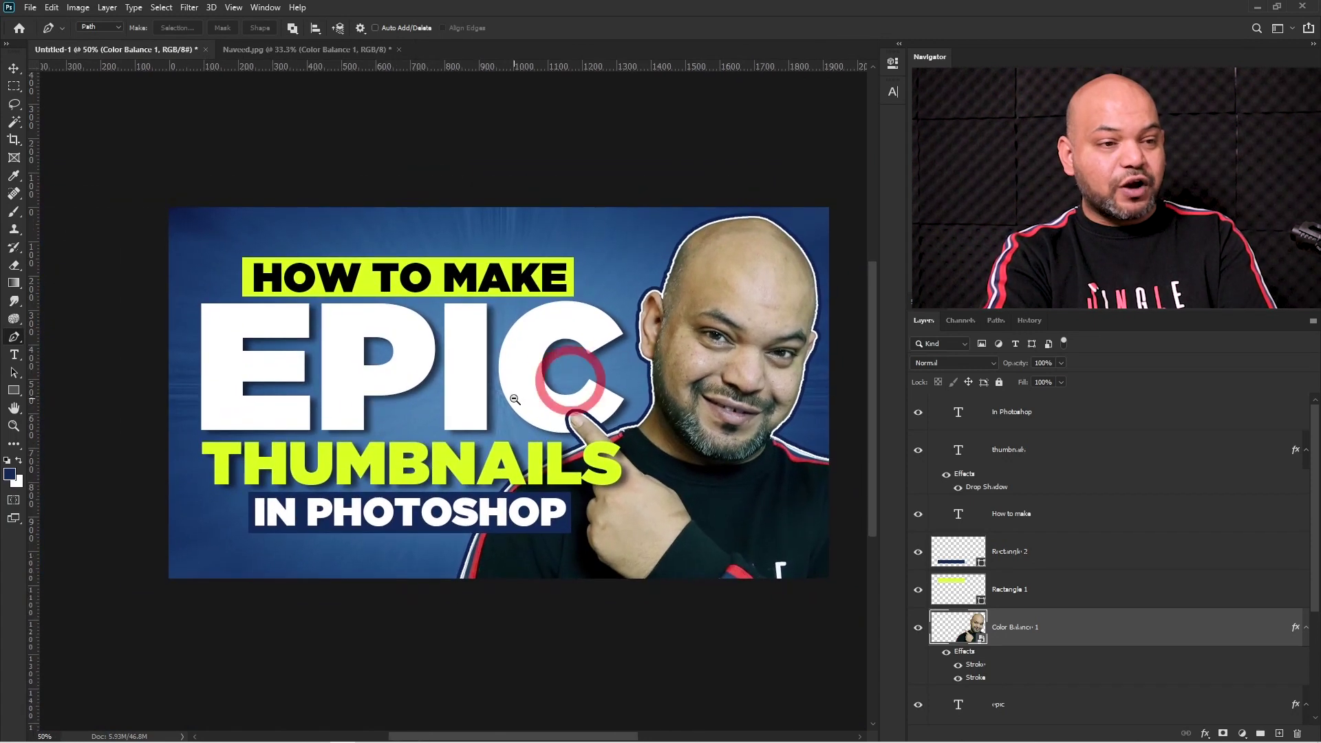
left_click(512, 399, "alt")
left_click(512, 399, "alt")
left_click(440, 420, "alt")
left_click(436, 424, "alt")
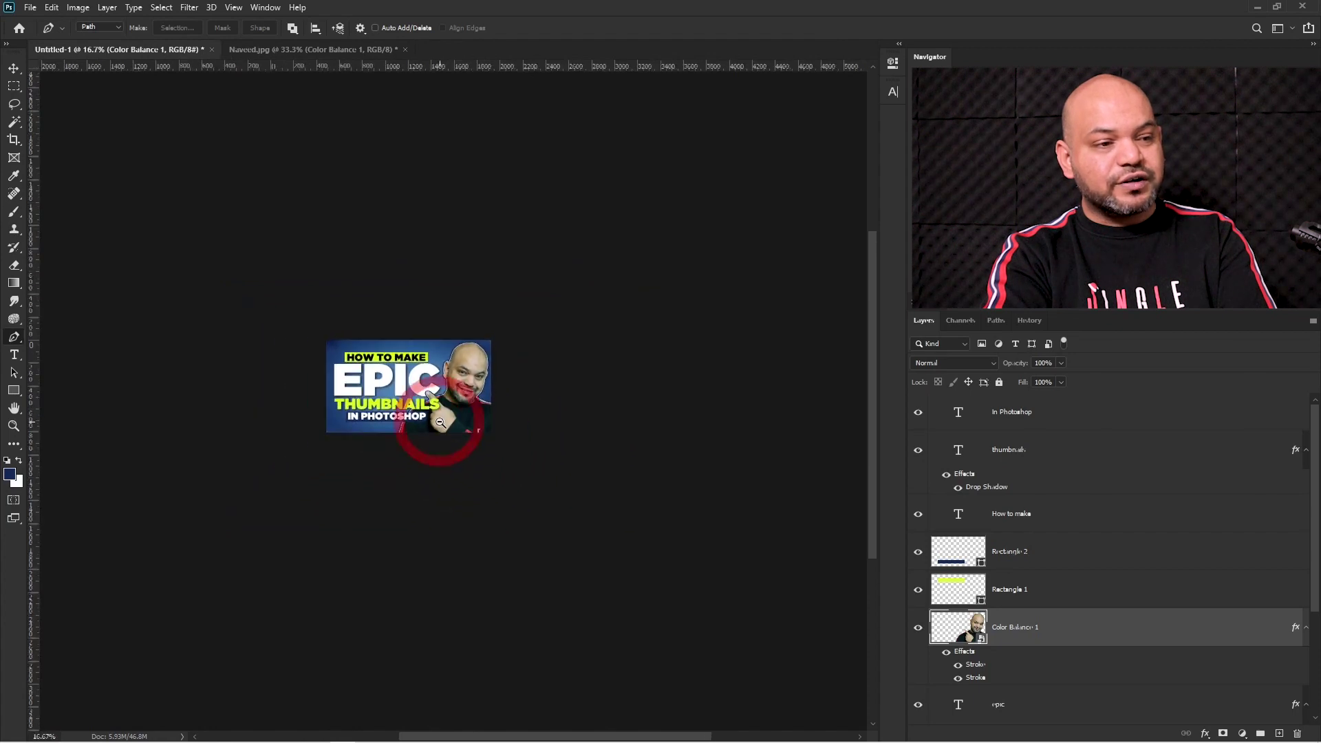
left_click(436, 424, "alt")
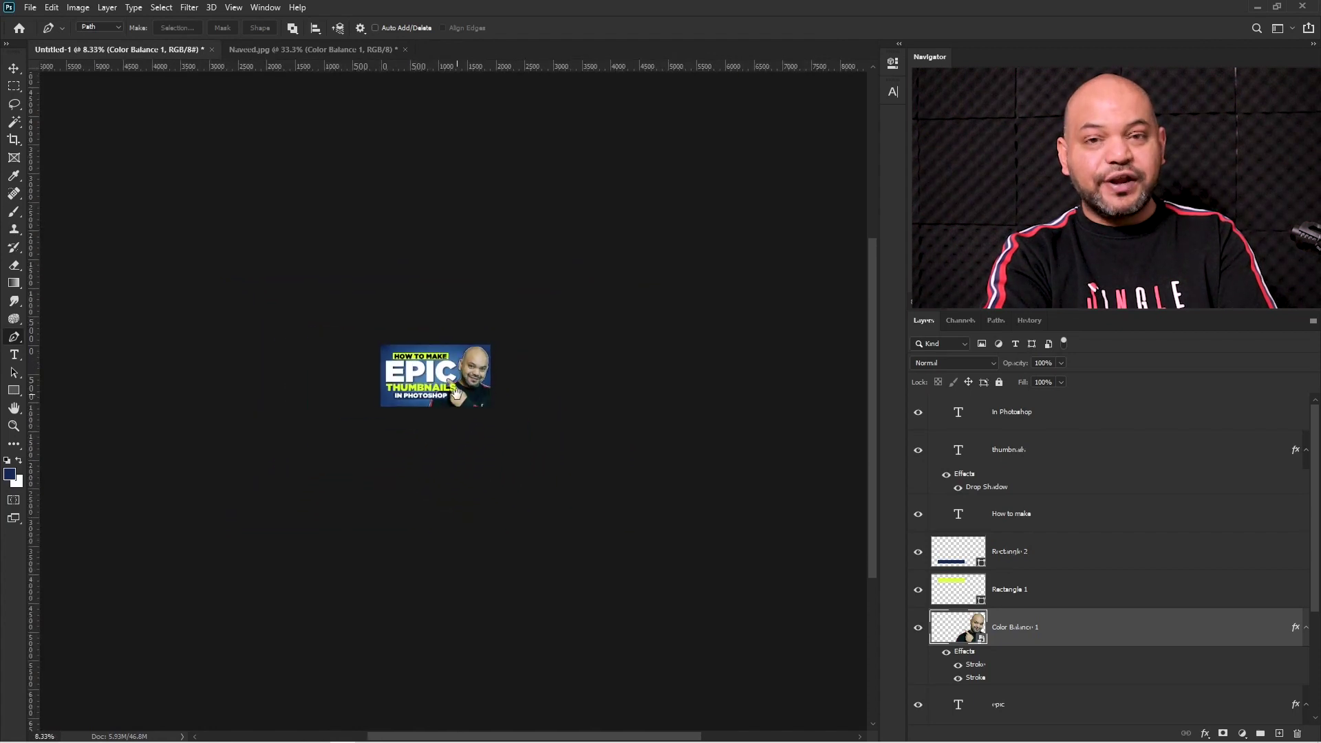
left_click_drag(458, 393, 465, 403)
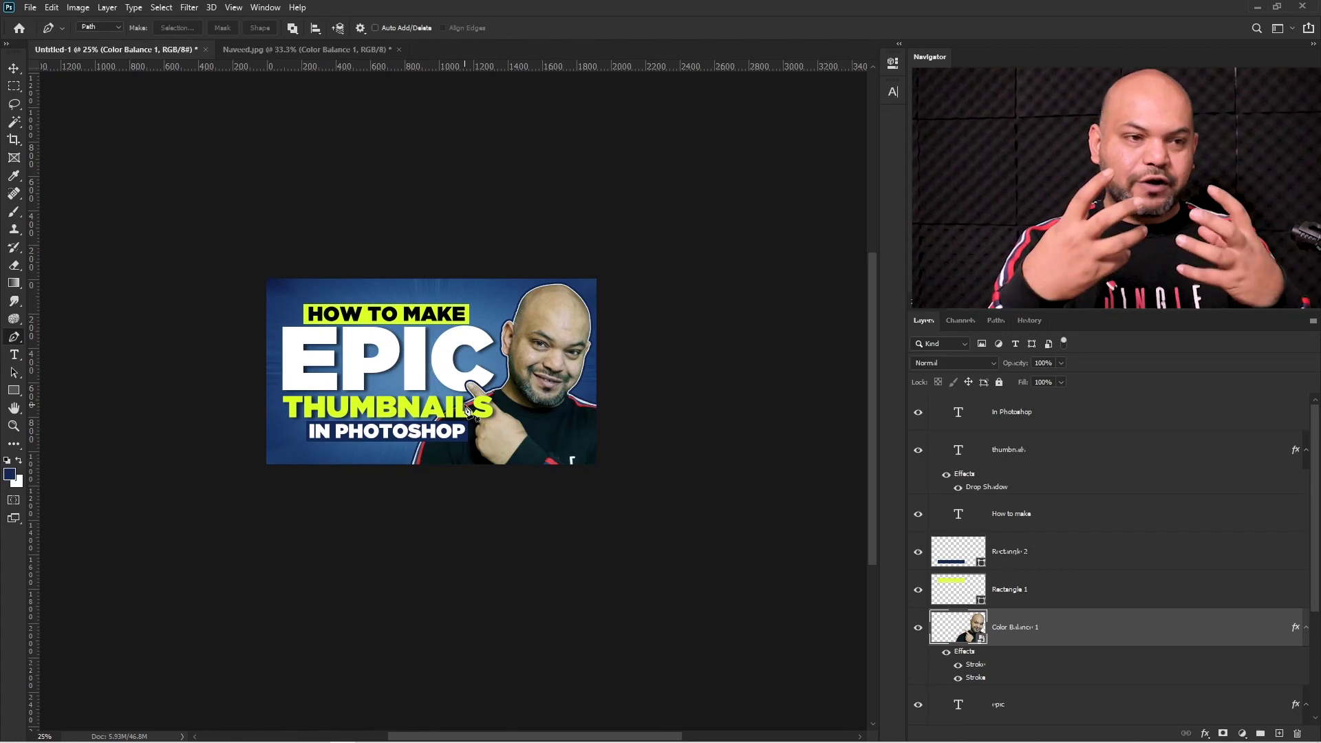
With the blue background layer active, draw a rectangular selection with a 100 px feather just inside the thumbnail's edges and invert it
key("m")
scroll(940, 605, "down", 3)
left_click(940, 611)
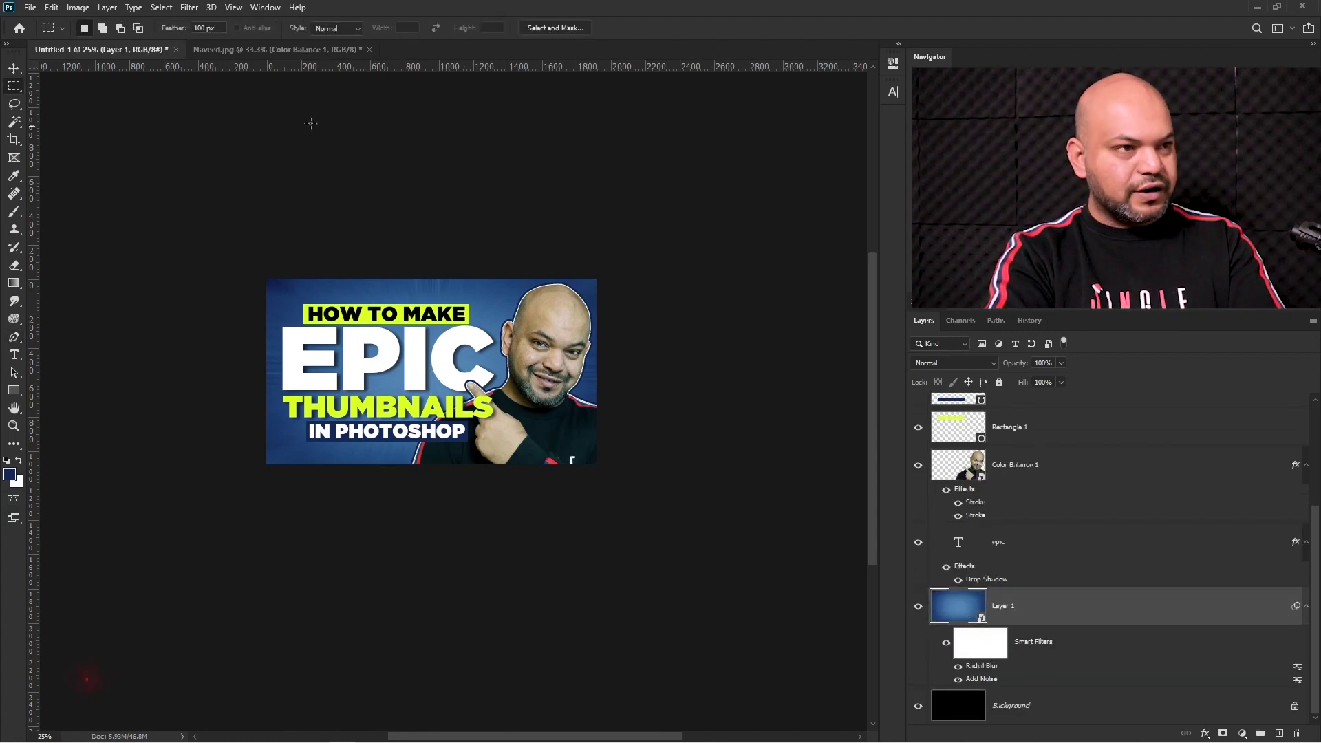
right_click(14, 86)
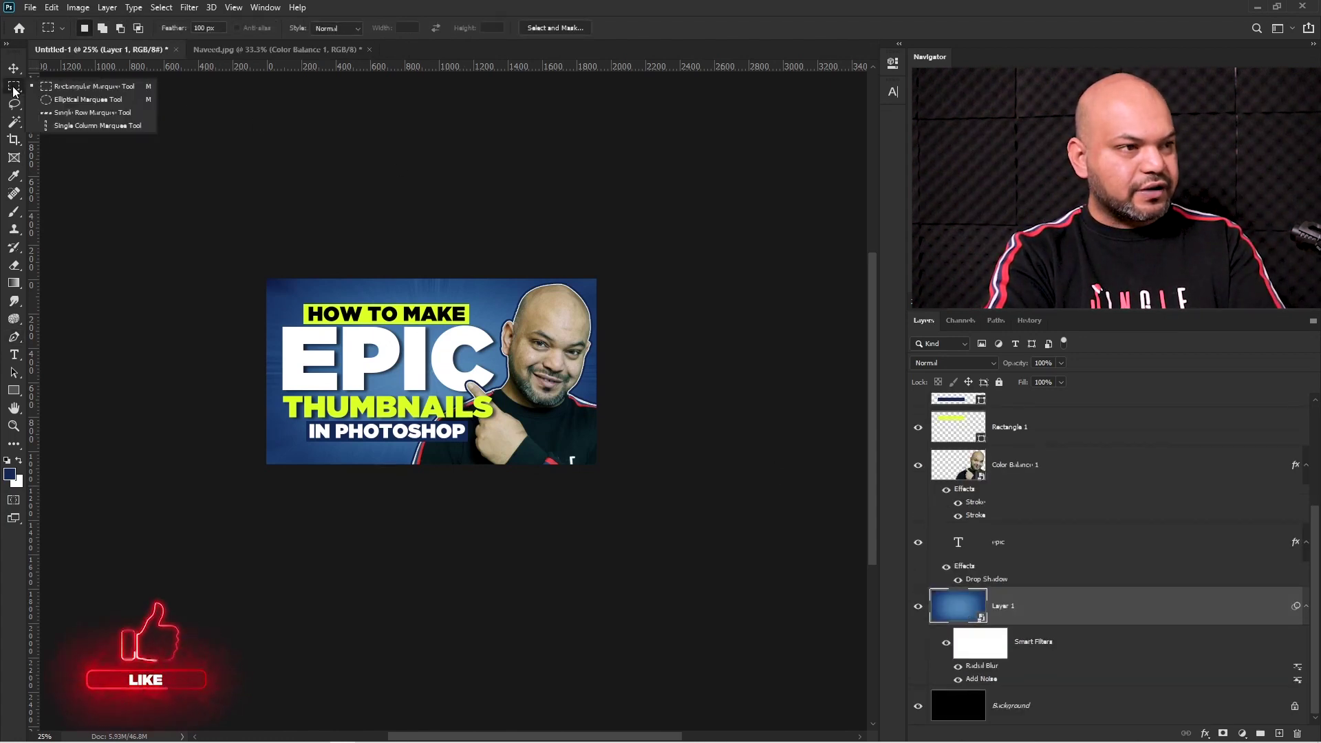
left_click(51, 86)
left_click(138, 28)
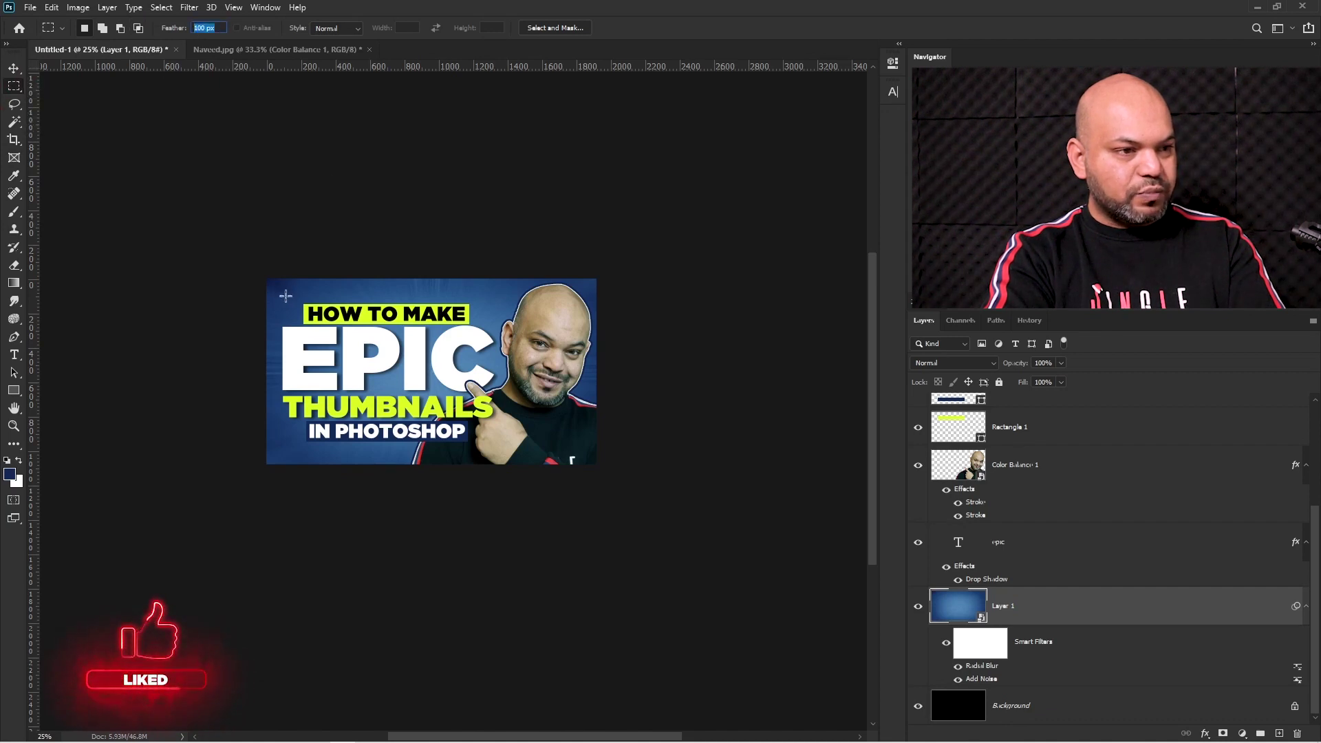
left_click_drag(288, 297, 576, 448)
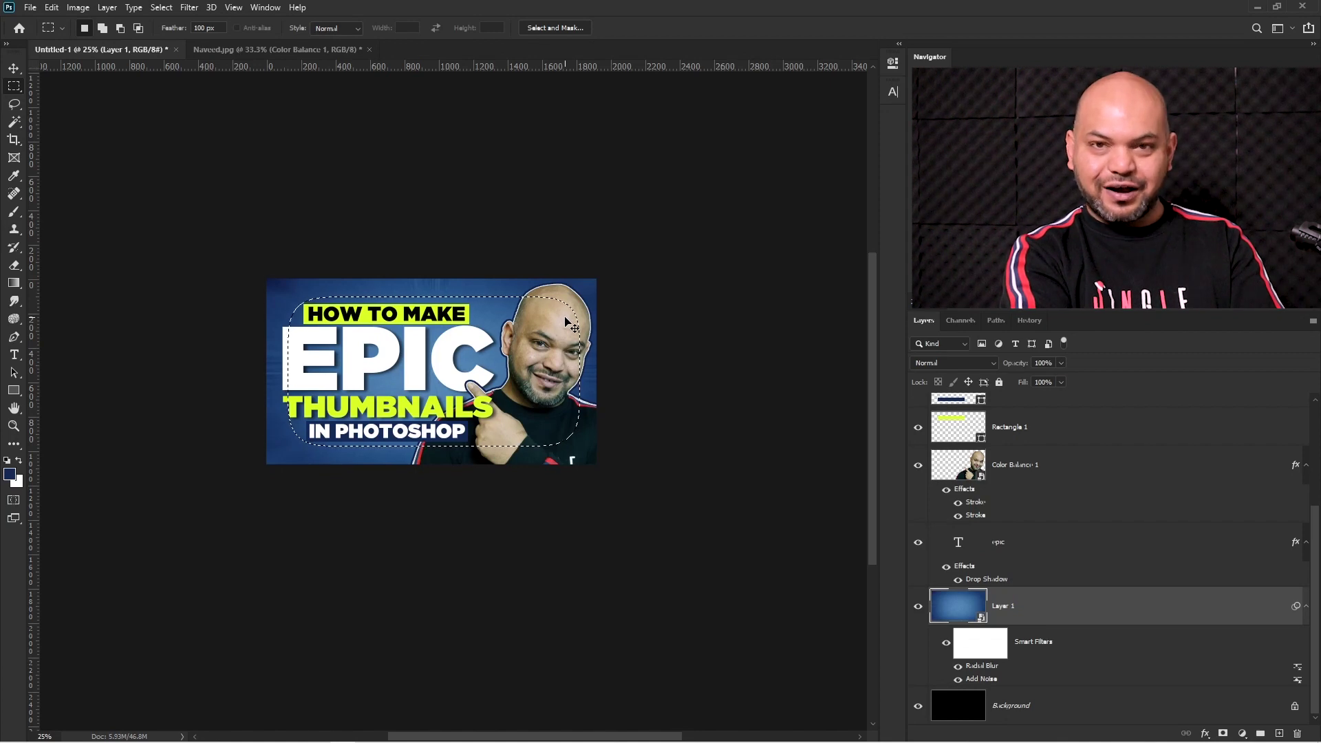
key("ctrl+shift+i")
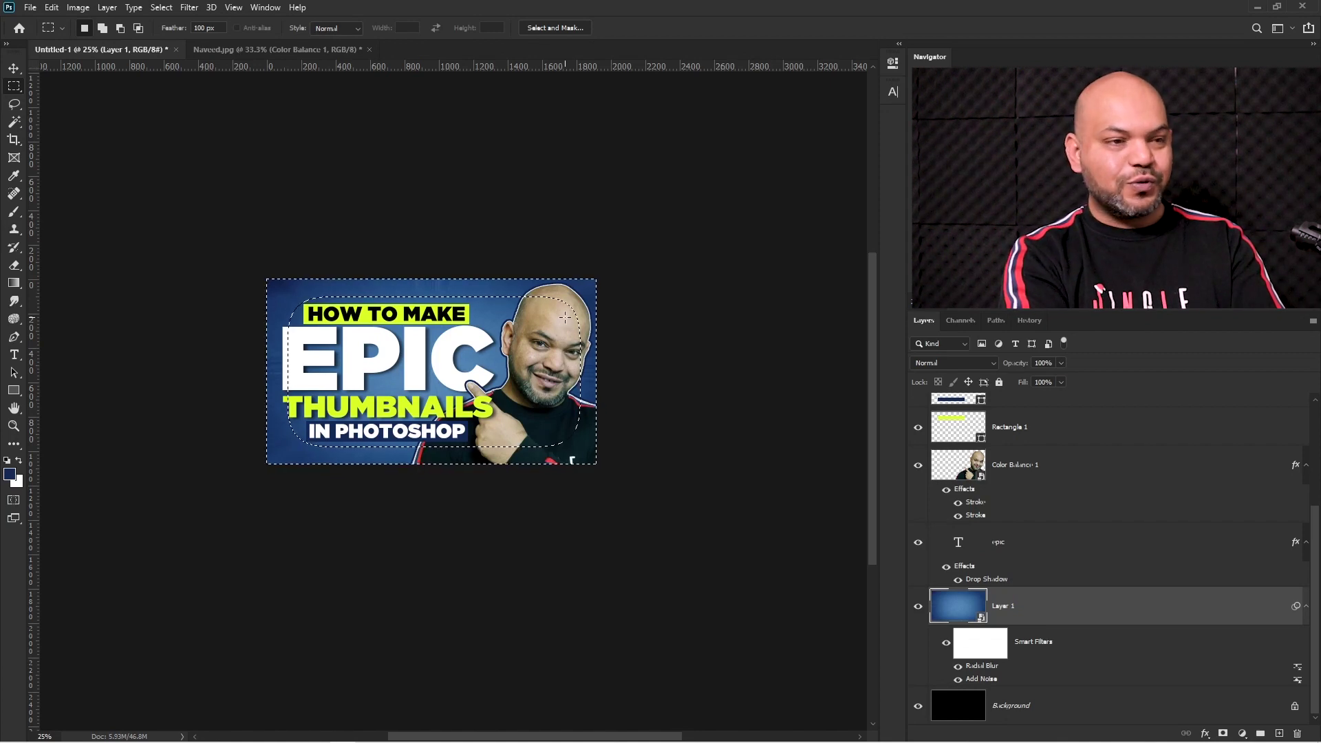
Fill the inverted selection with dark grey 262626 on a new layer above the background, deselect, and set the layer's blend mode to Multiply
left_click(1278, 732)
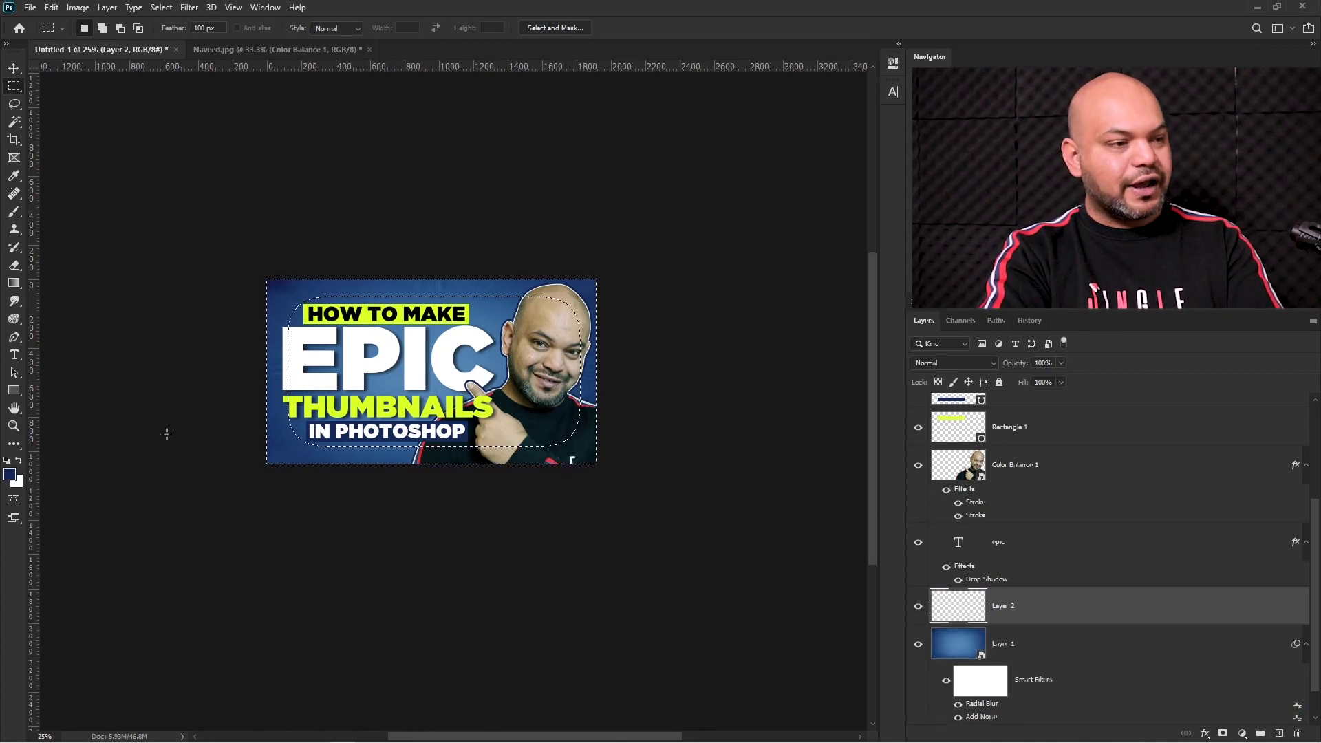
left_click(10, 474)
type("262626")
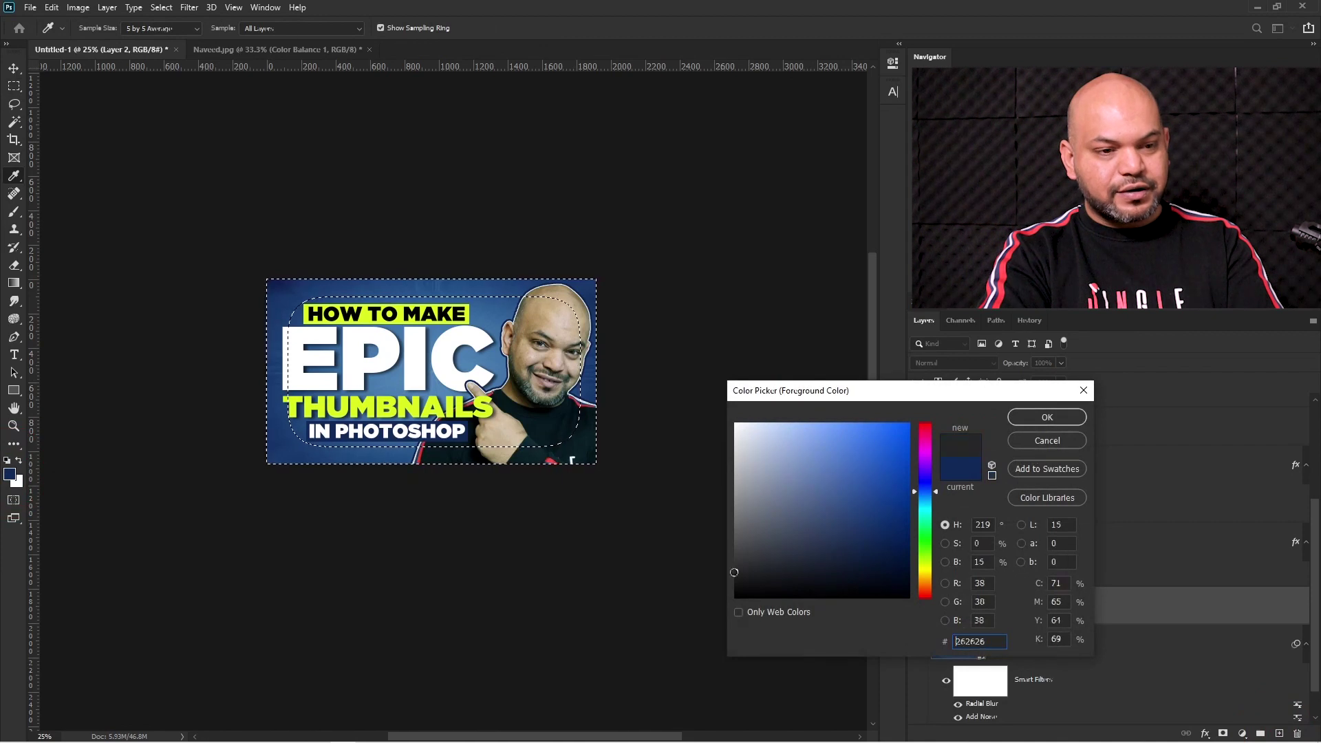
left_click(1045, 417)
key("m")
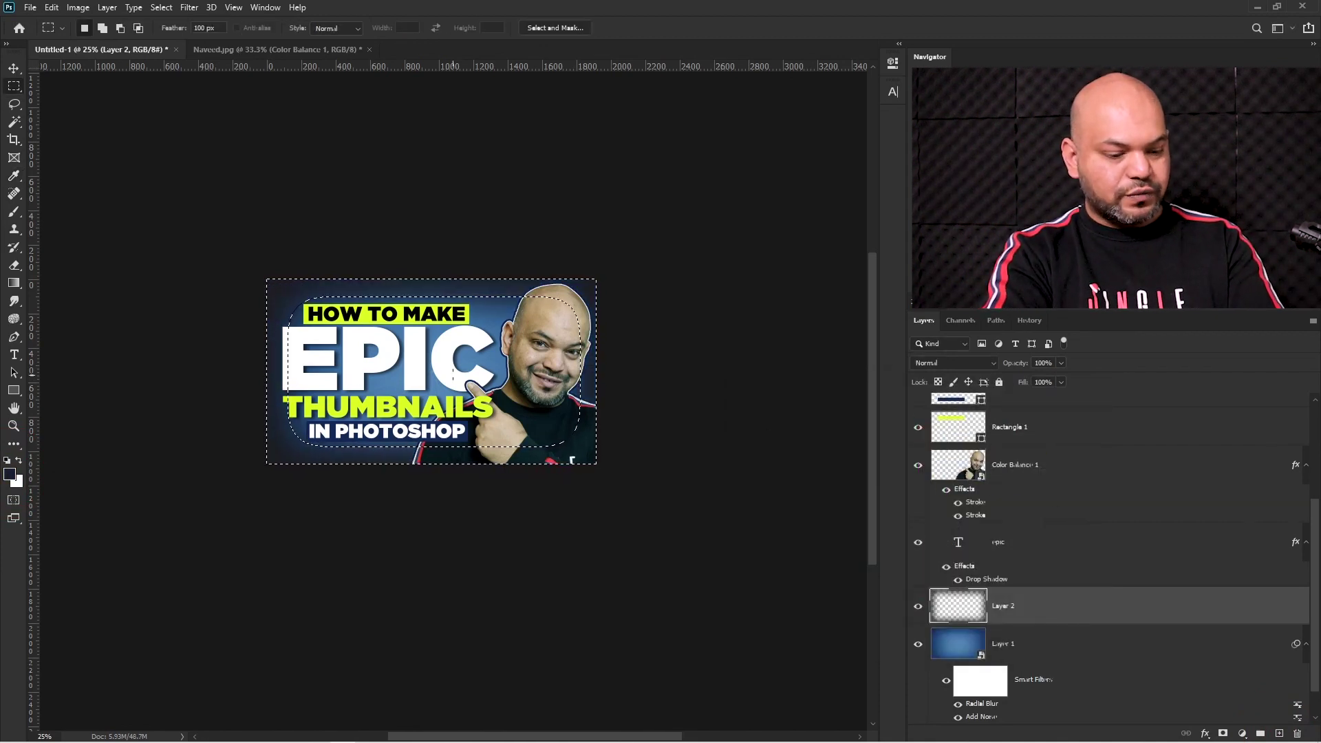
left_click(386, 308, "ctrl")
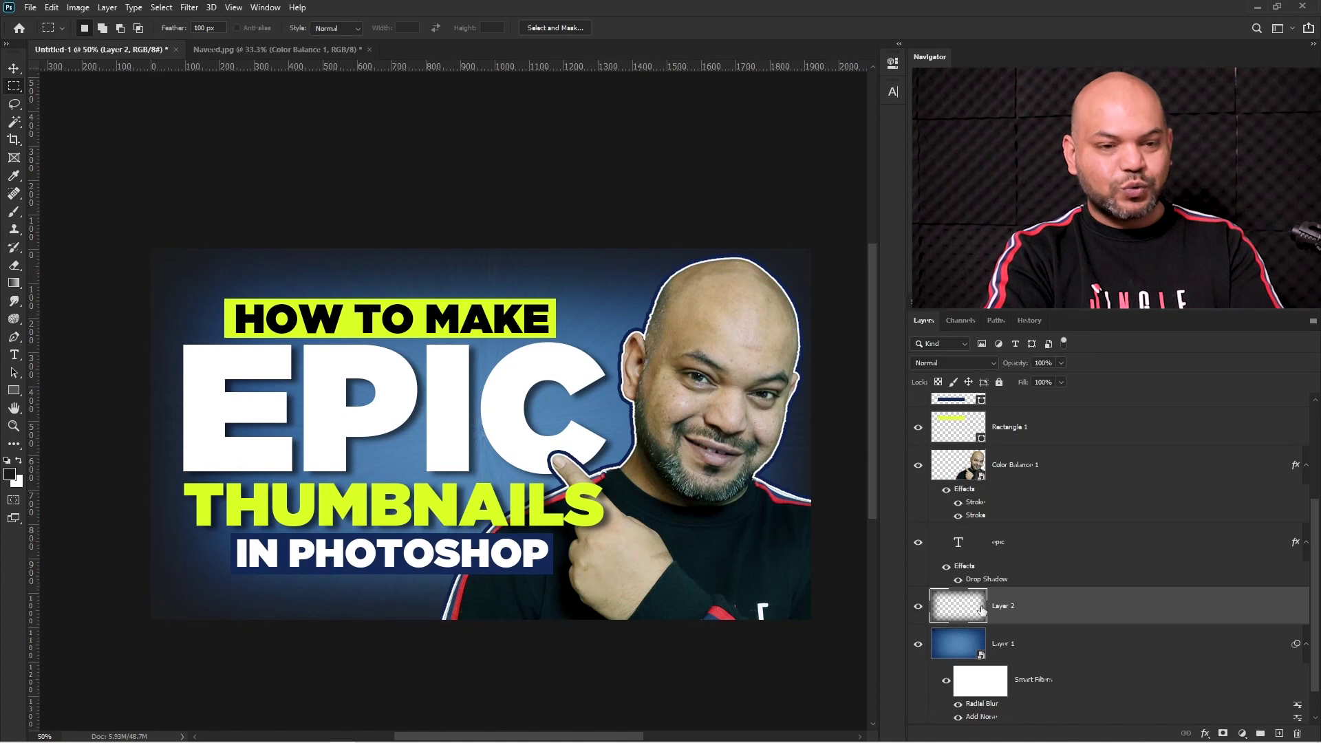
left_click(932, 358)
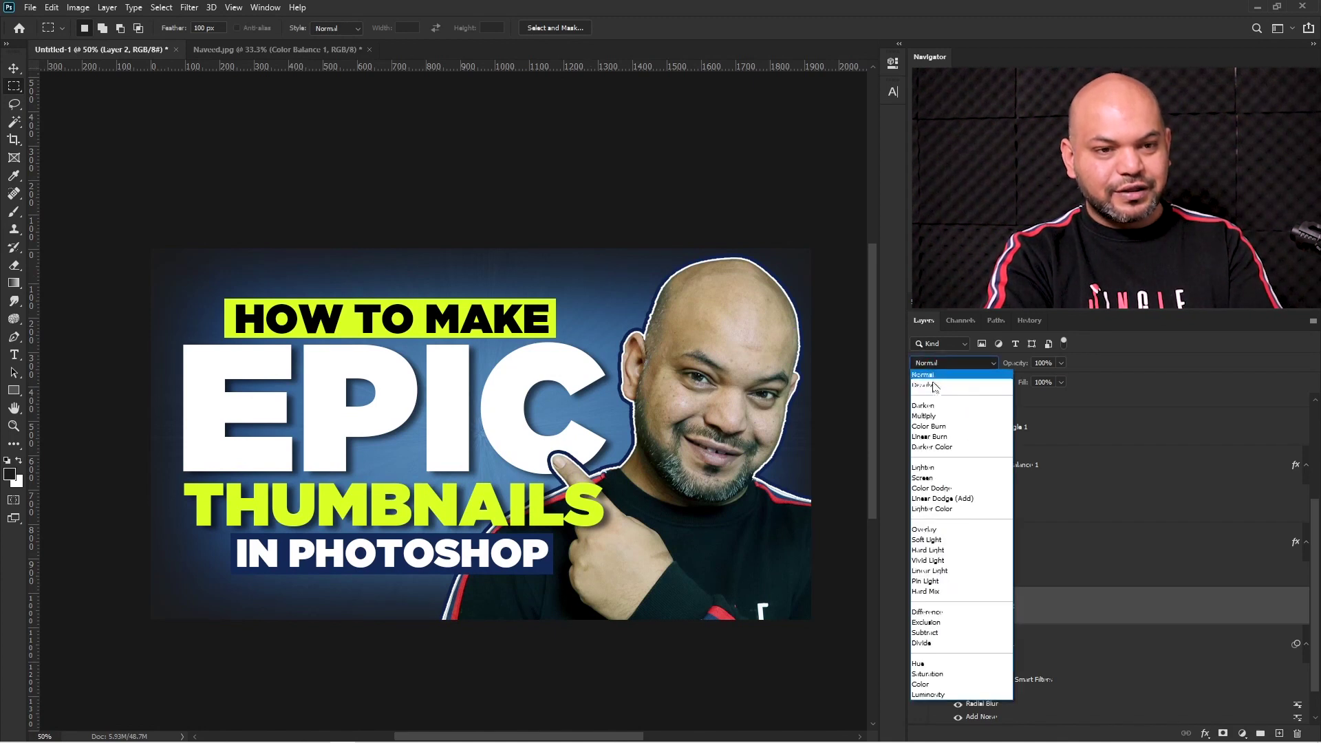
left_click(935, 416)
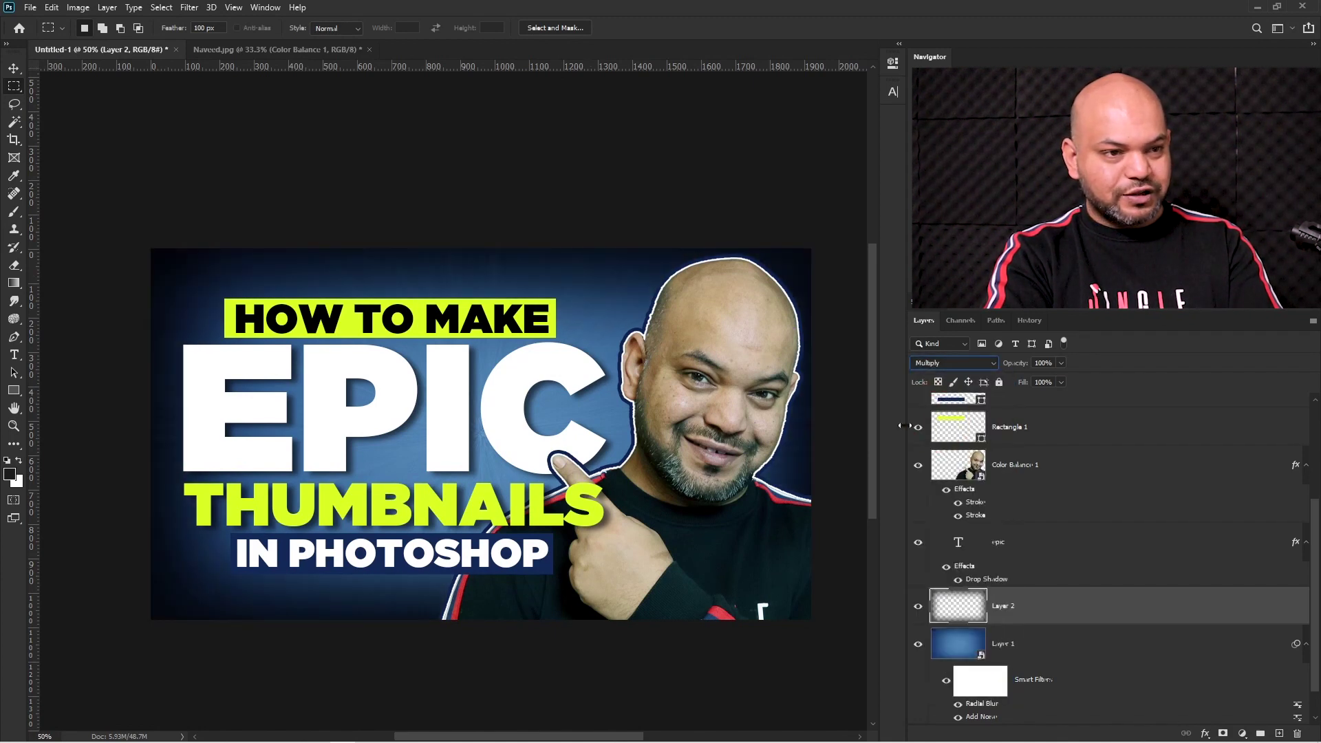
Compare the thumbnail with and without the vignette layer, inspect that layer alone, and check the design at small sizes
scroll(555, 473, "down", 5)
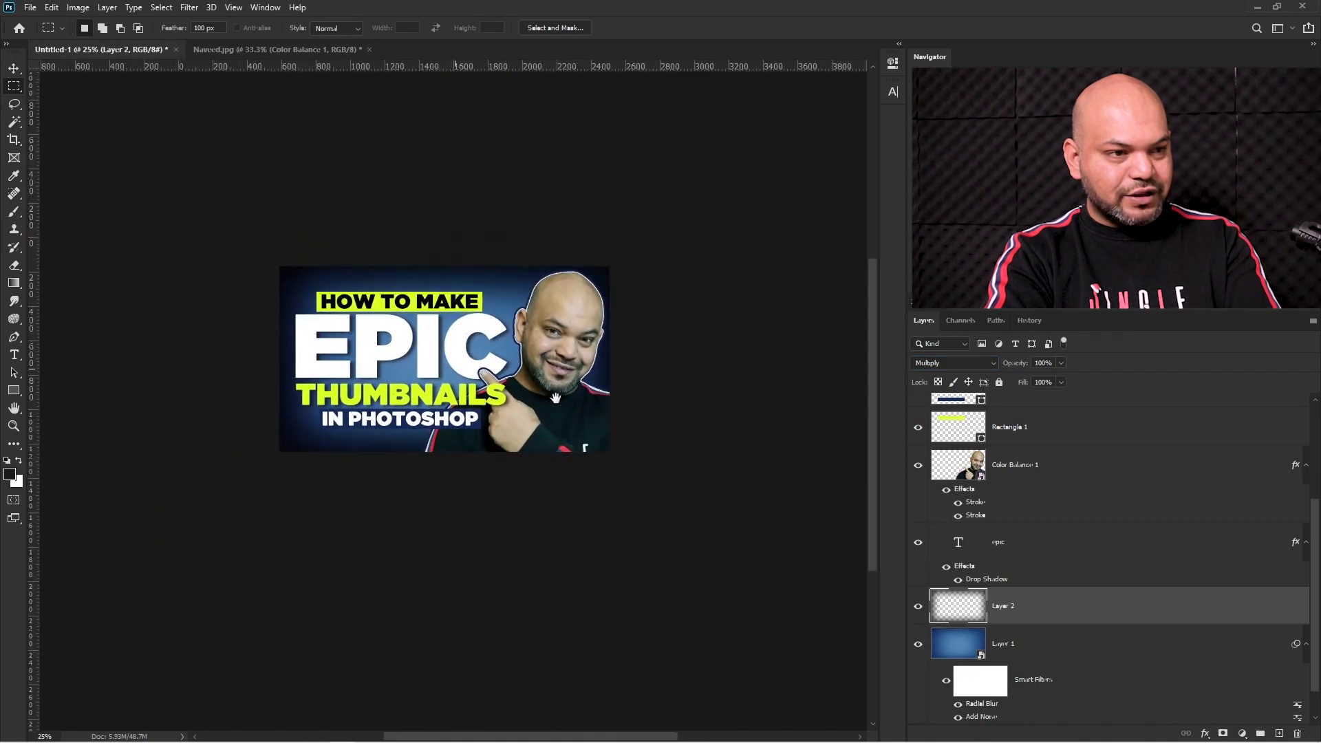
left_click(918, 607)
left_click(918, 607)
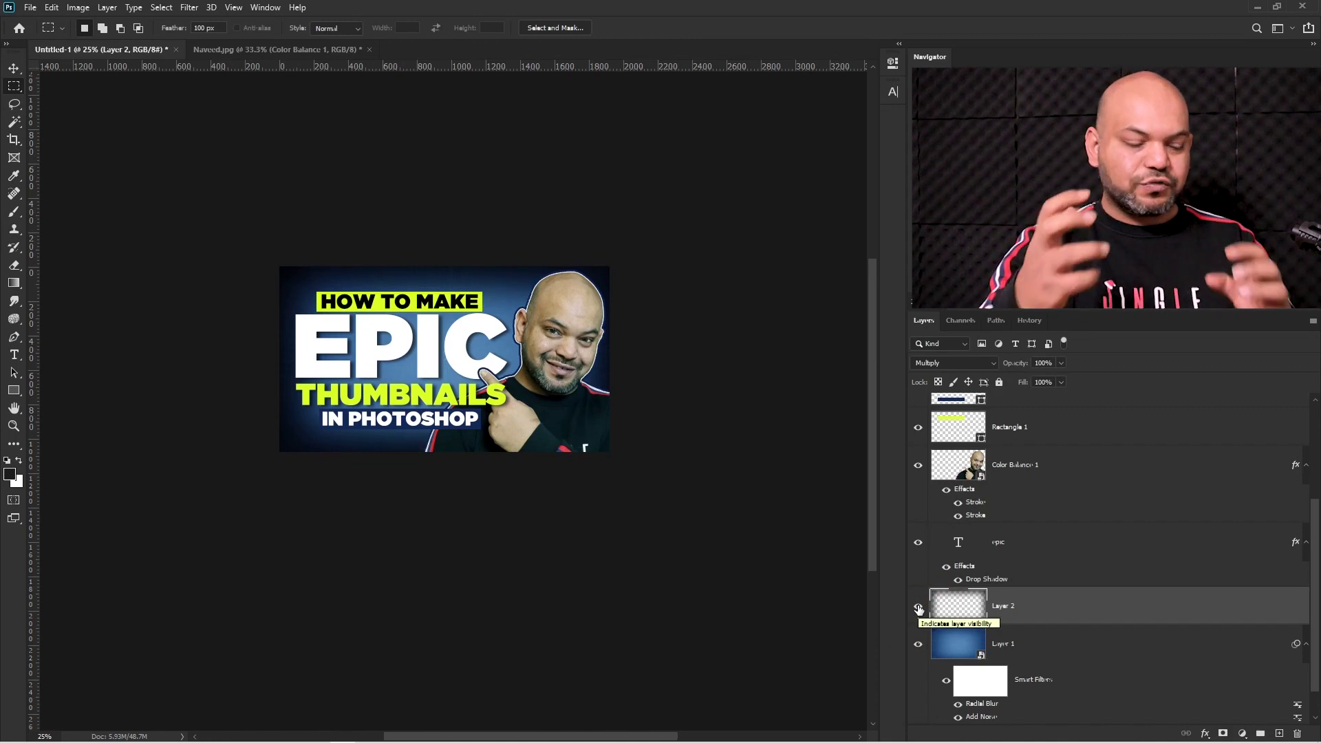
left_click(918, 608, "alt")
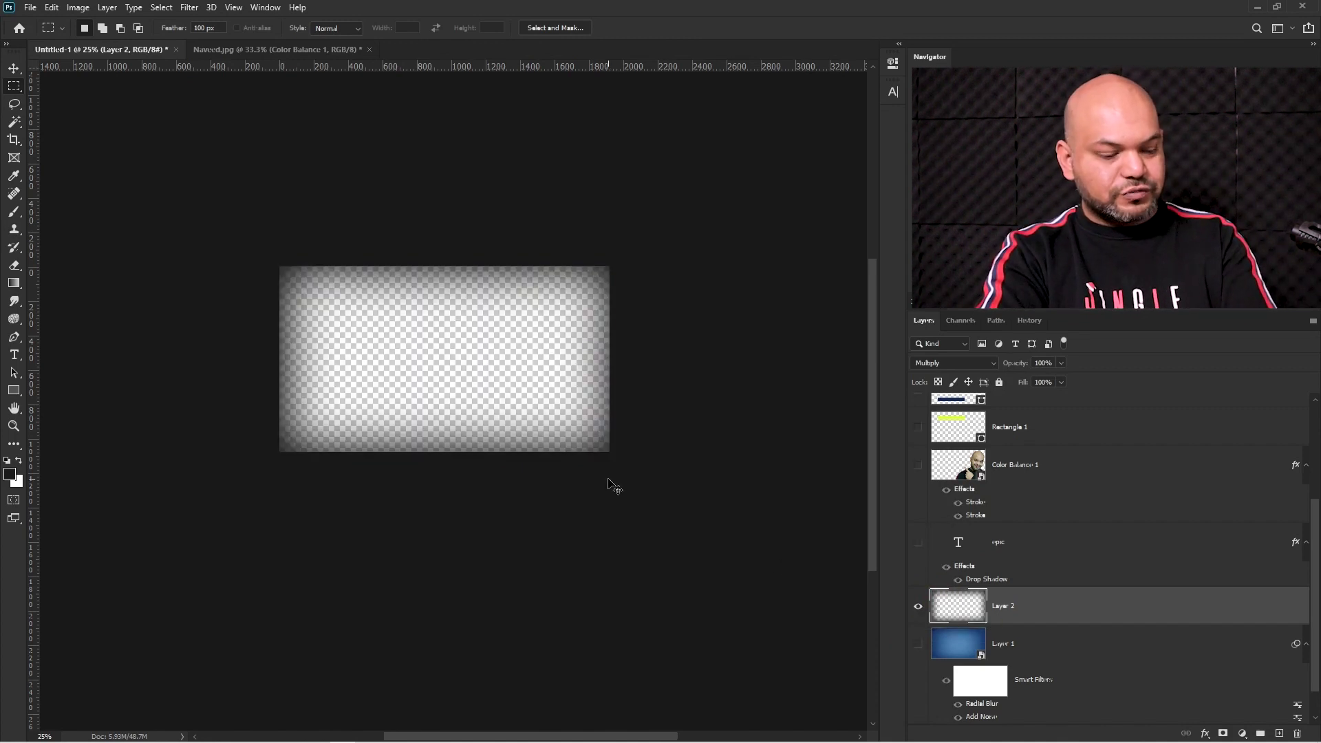
key("ctrl+z")
left_click_drag(516, 408, 471, 409)
left_click(917, 606)
left_click(918, 609)
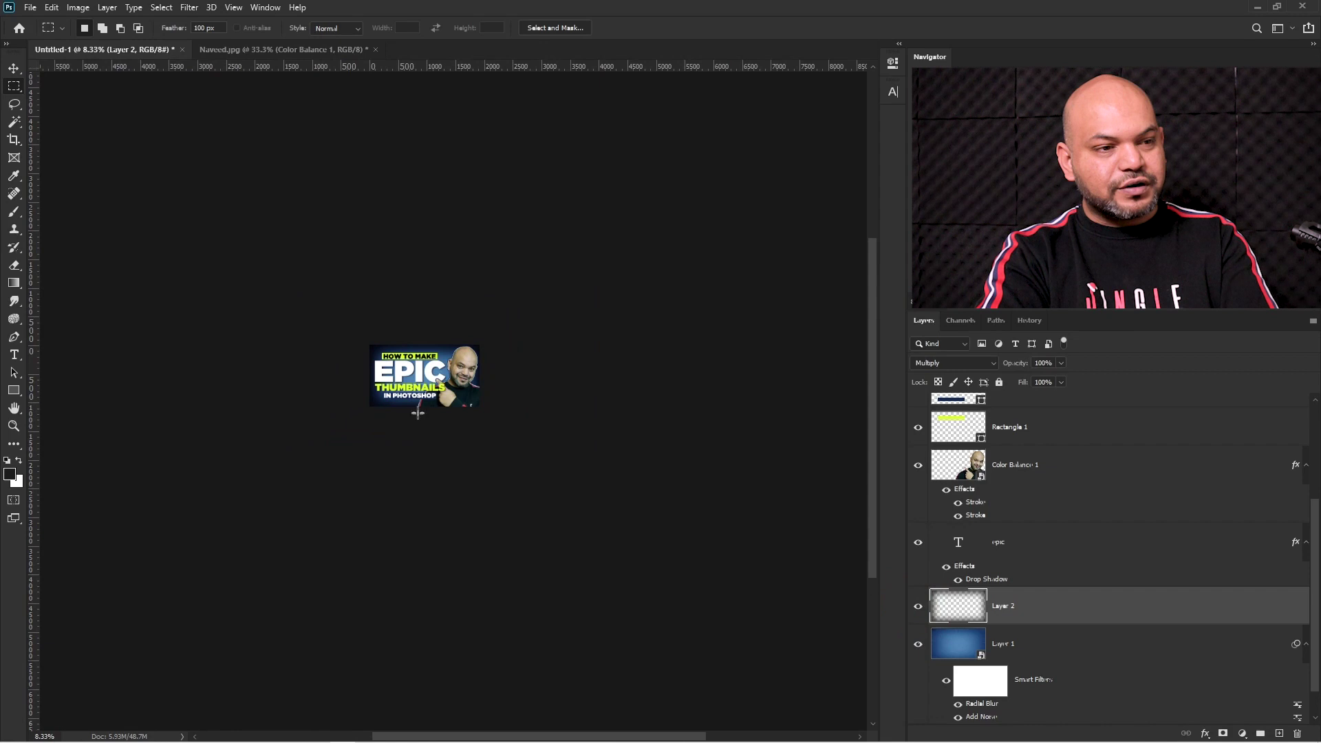
left_click_drag(443, 381, 462, 377)
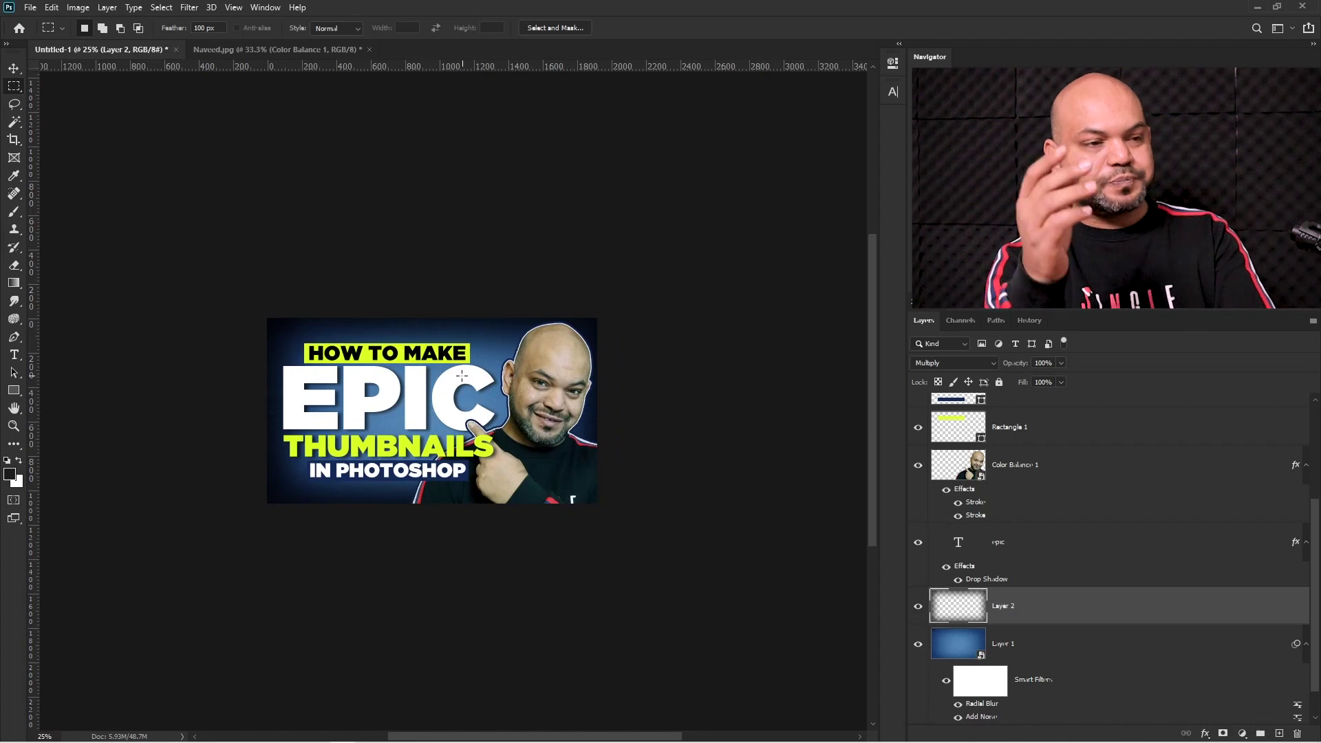